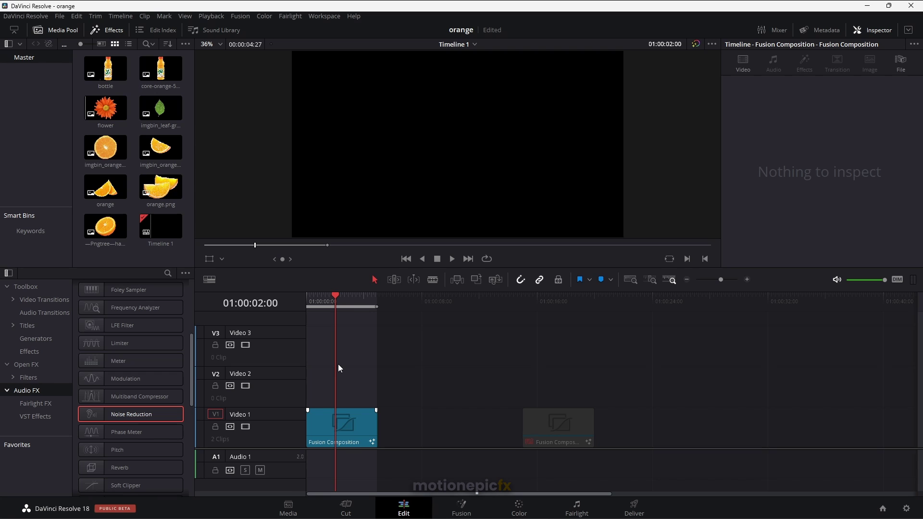
- Hide the effects library and preview the bottle and green leaf images from the media pool
{"action": "left_click", "coordinate": [342, 414]}
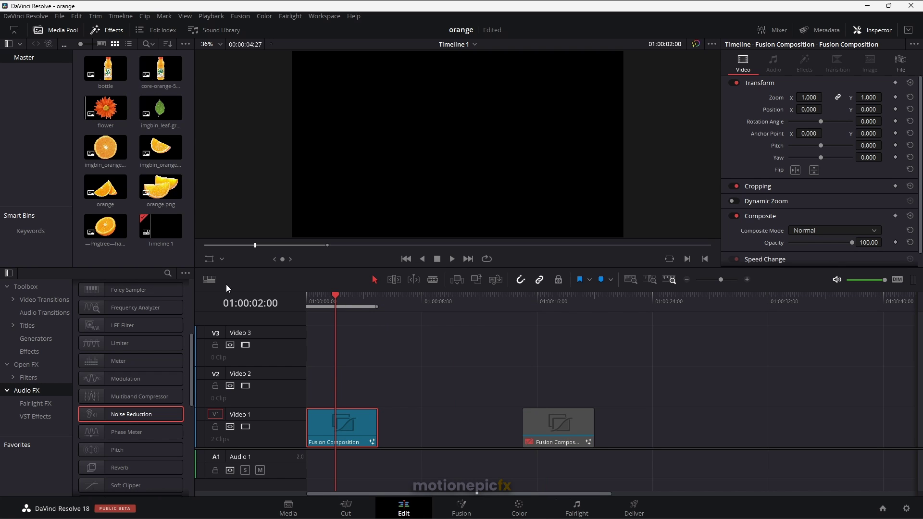
{"action": "left_click", "coordinate": [114, 30]}
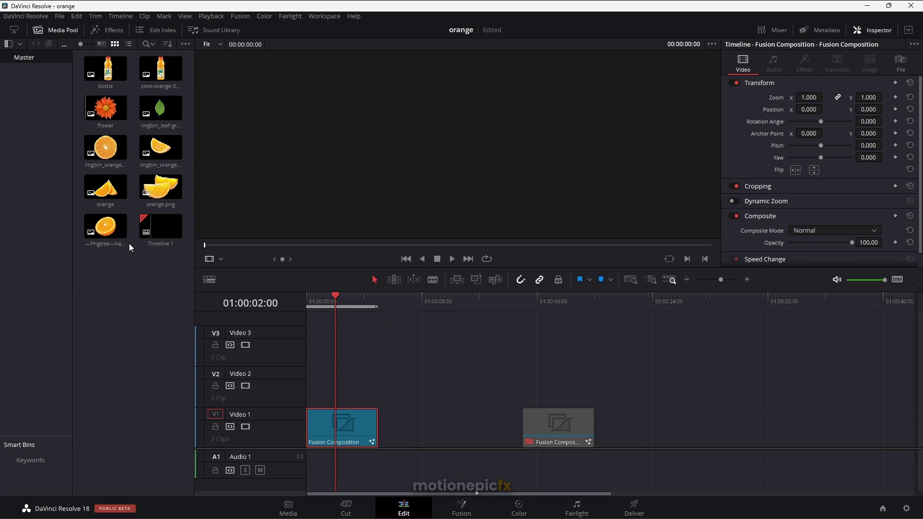
{"action": "left_click", "coordinate": [110, 76]}
{"action": "left_click", "coordinate": [166, 75]}
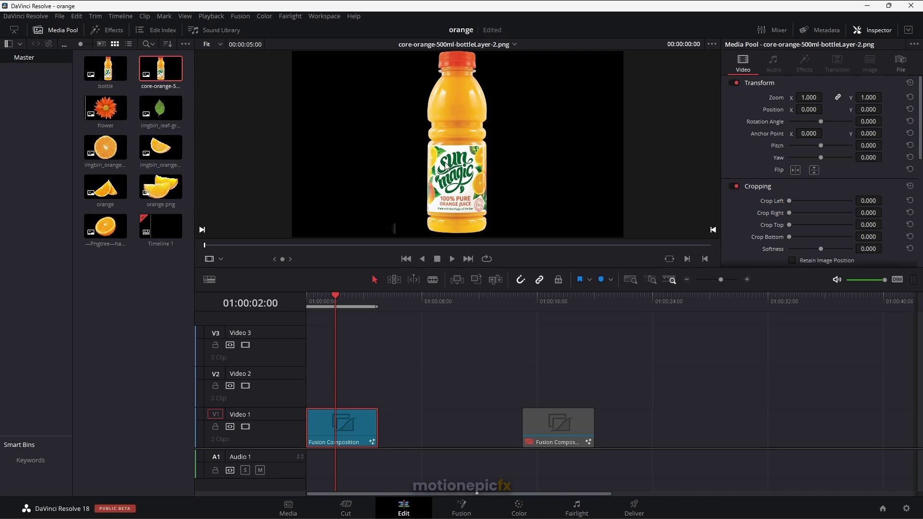
{"action": "left_click", "coordinate": [171, 120]}
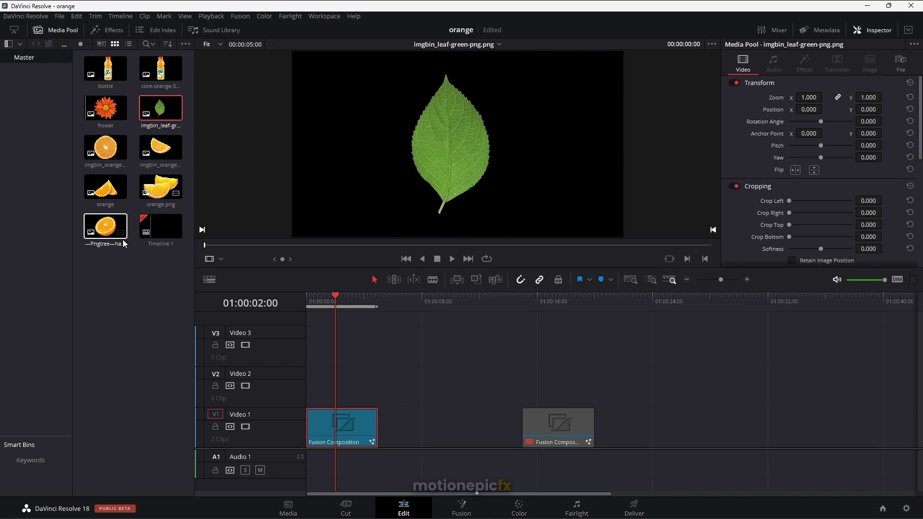
- Open the first Fusion composition clip on the timeline in the Fusion page
{"action": "left_click", "coordinate": [339, 423]}
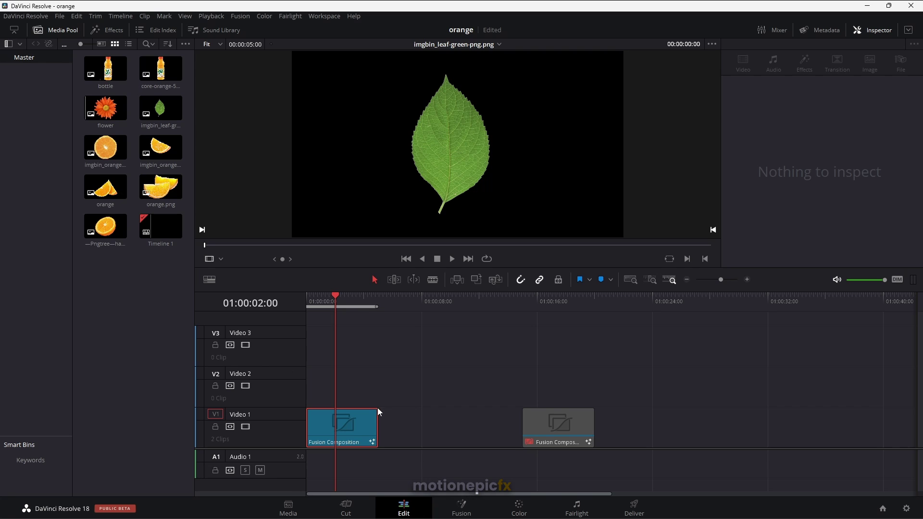
{"action": "left_click", "coordinate": [461, 506]}
{"action": "left_click_drag", "start_coordinate": [505, 275], "coordinate": [517, 309]}
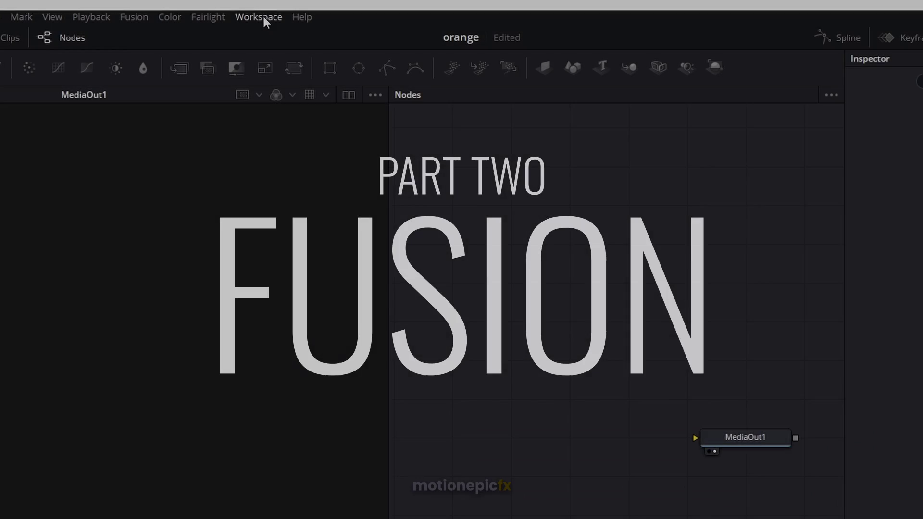
- Apply the Mid Flow Fusion layout preset and narrow the viewer to give the node area more room
{"action": "left_click", "coordinate": [262, 18]}
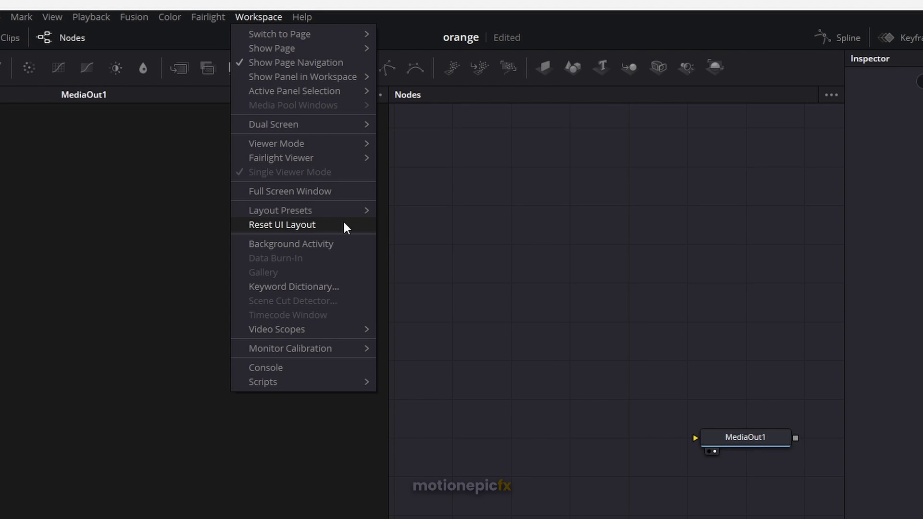
{"action": "mouse_move", "coordinate": [352, 212]}
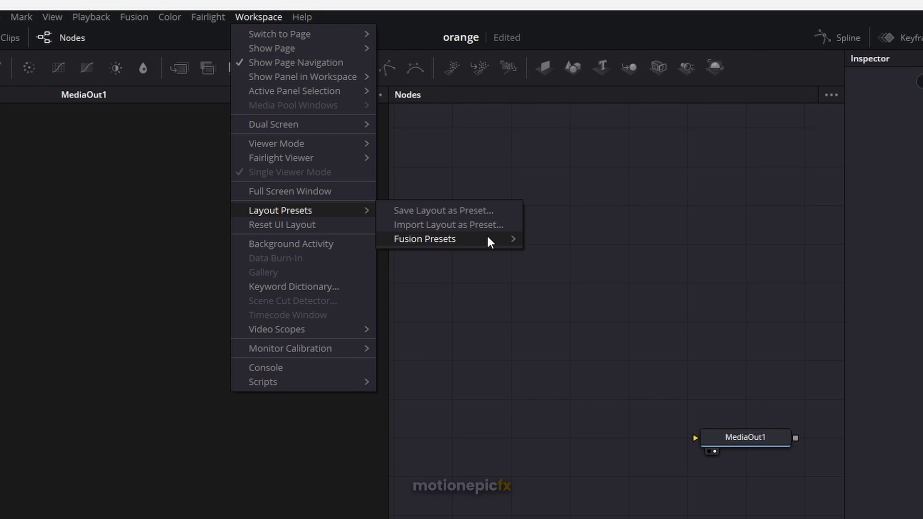
{"action": "mouse_move", "coordinate": [512, 240]}
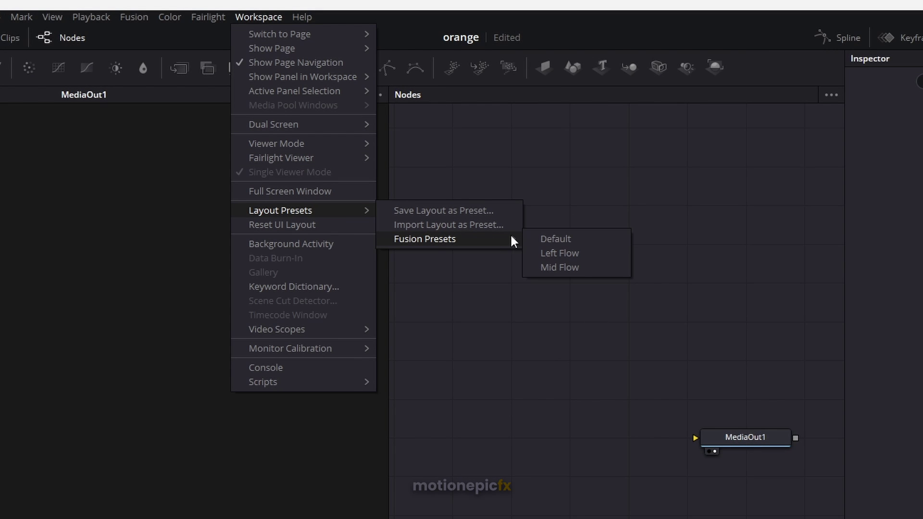
{"action": "left_click", "coordinate": [572, 272]}
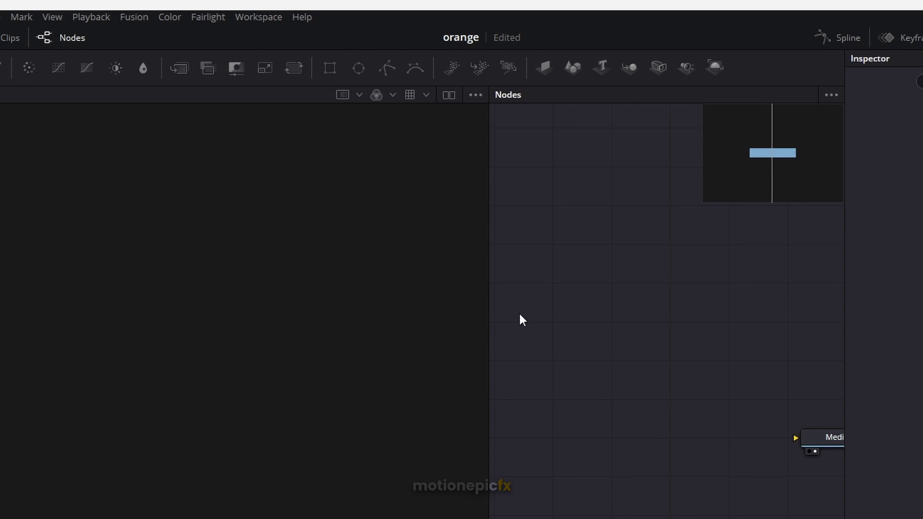
{"action": "left_click_drag", "start_coordinate": [488, 366], "coordinate": [341, 377]}
{"action": "left_click_drag", "start_coordinate": [380, 260], "coordinate": [388, 258]}
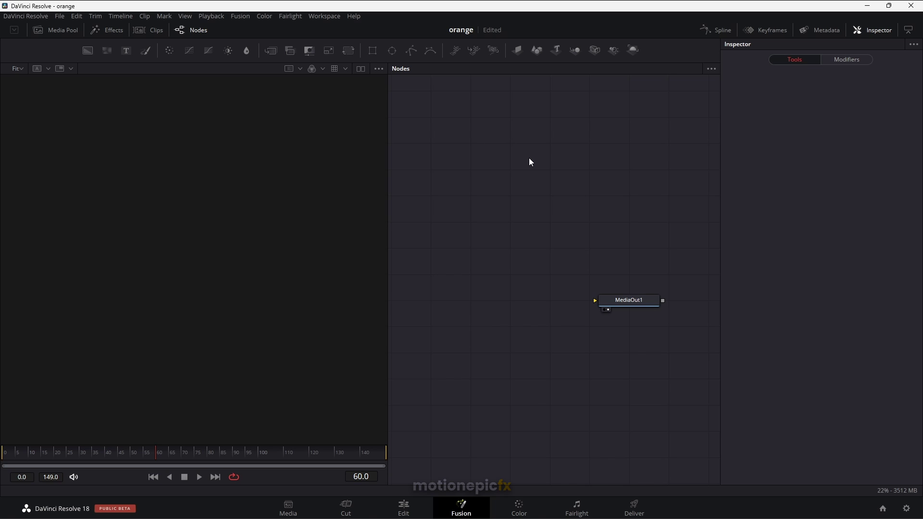
- Show the media pool and add the orange wedge image to the composition, displayed in the viewer
{"action": "left_click", "coordinate": [57, 26]}
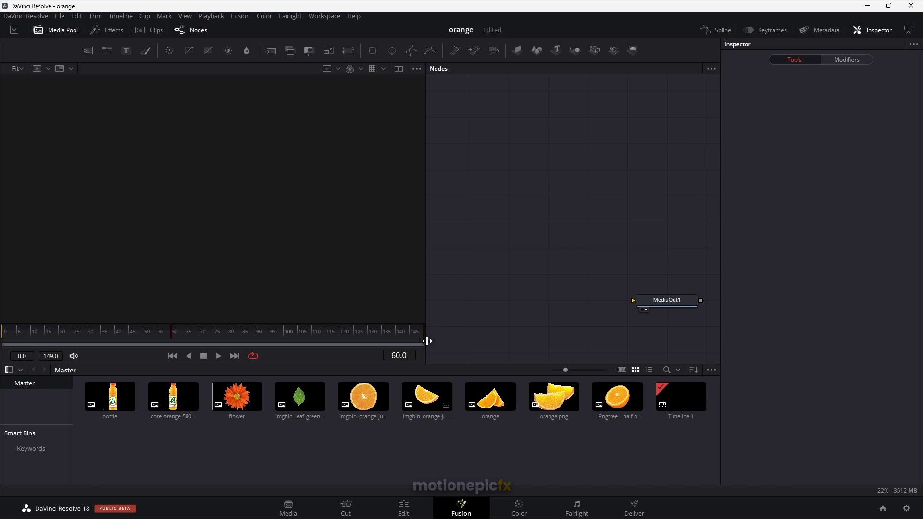
{"action": "left_click_drag", "start_coordinate": [427, 396], "coordinate": [199, 179]}
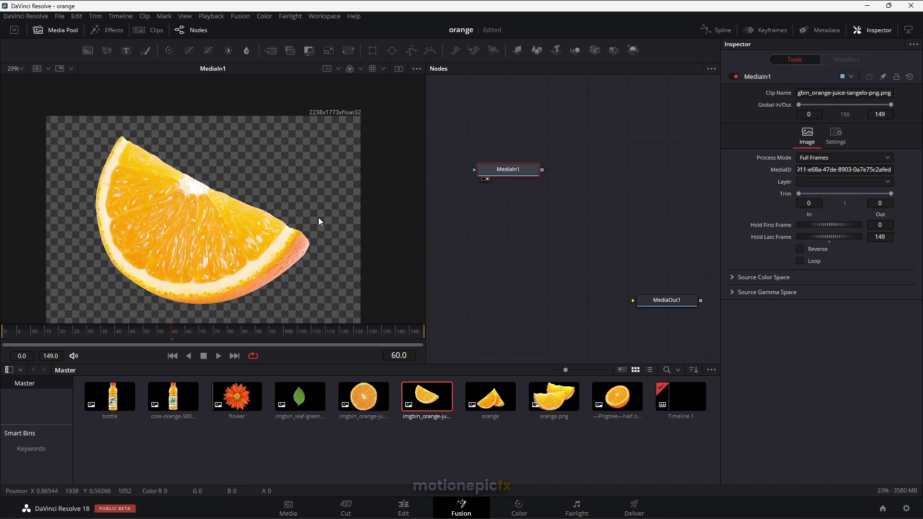
{"action": "left_click_drag", "start_coordinate": [319, 169], "coordinate": [336, 139]}
{"action": "scroll", "coordinate": [345, 141], "scroll_direction": "up", "scroll_amount": 1}
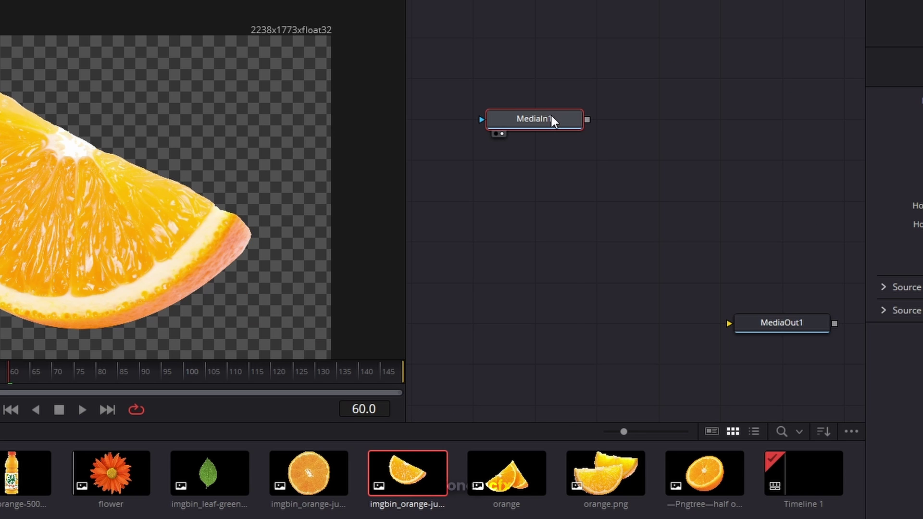
- Add a Resize node after the orange wedge's media node and show its output in the viewer
{"action": "key", "text": "shift+space"}
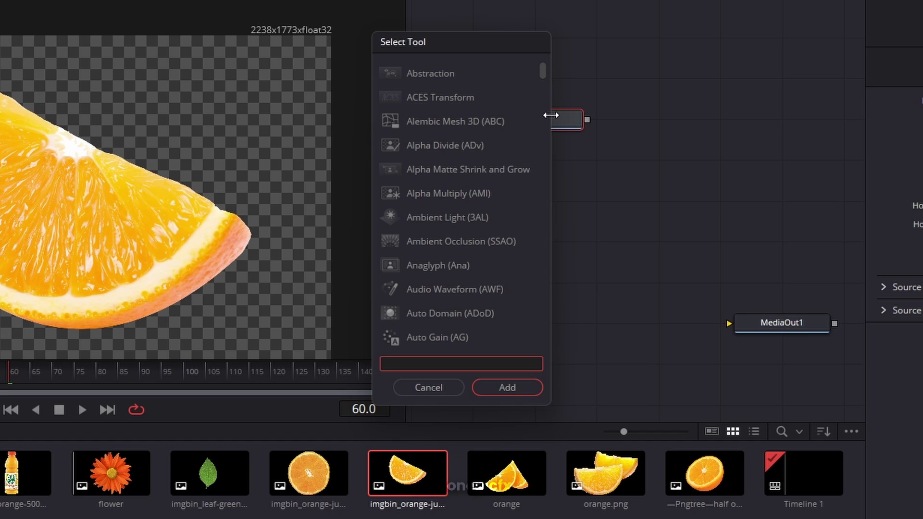
{"action": "type", "text": "res"}
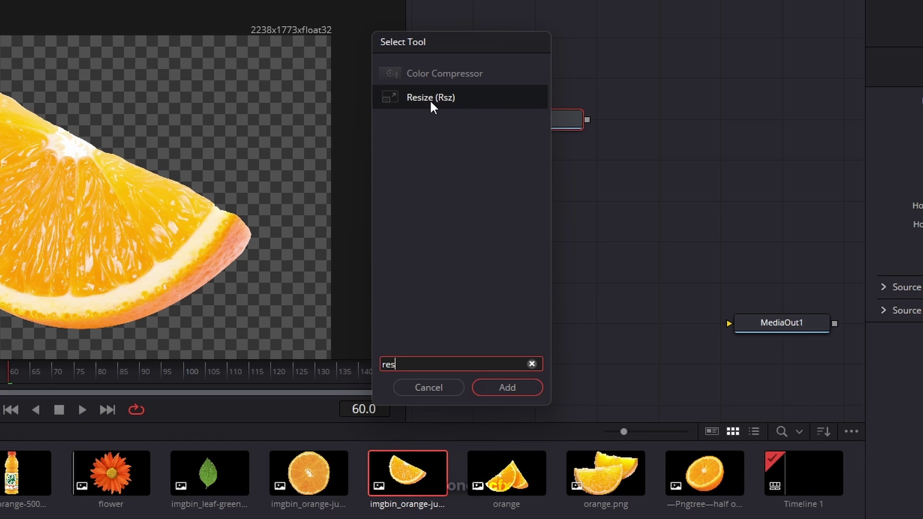
{"action": "left_click", "coordinate": [430, 100]}
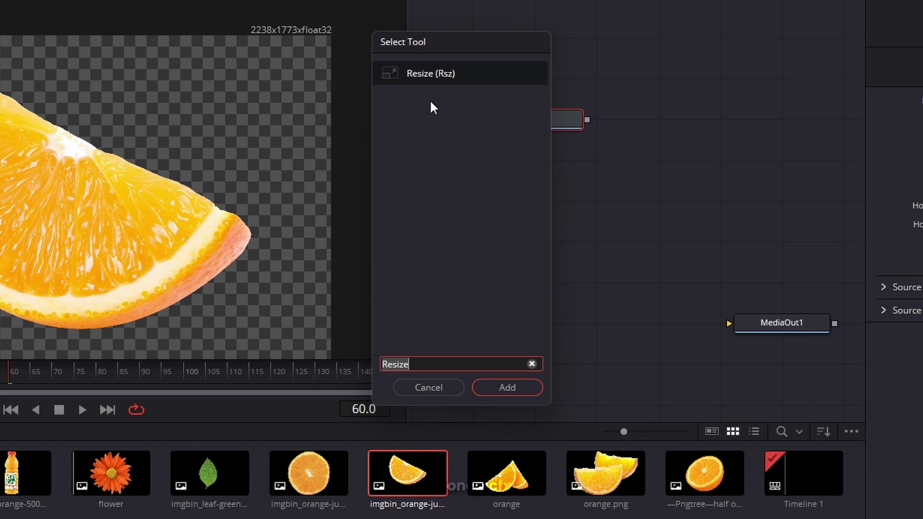
{"action": "left_click", "coordinate": [508, 387]}
{"action": "left_click_drag", "start_coordinate": [483, 80], "coordinate": [534, 181]}
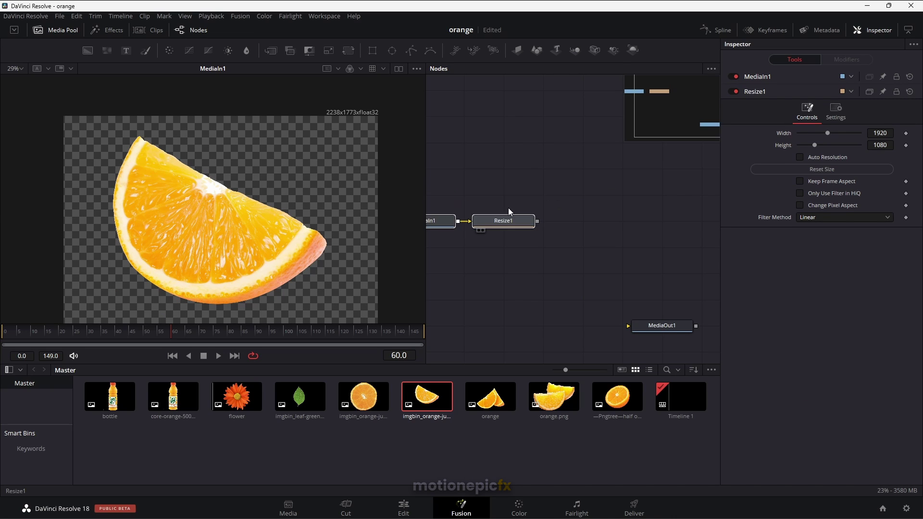
{"action": "left_click_drag", "start_coordinate": [509, 266], "coordinate": [581, 278]}
{"action": "left_click_drag", "start_coordinate": [590, 233], "coordinate": [550, 232]}
{"action": "left_click", "coordinate": [545, 241]}
{"action": "left_click", "coordinate": [537, 235]}
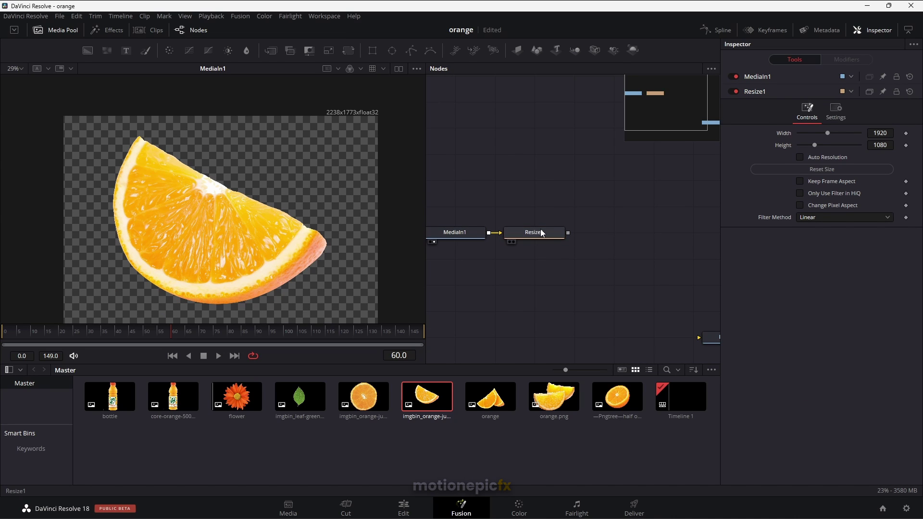
{"action": "key", "text": "1"}
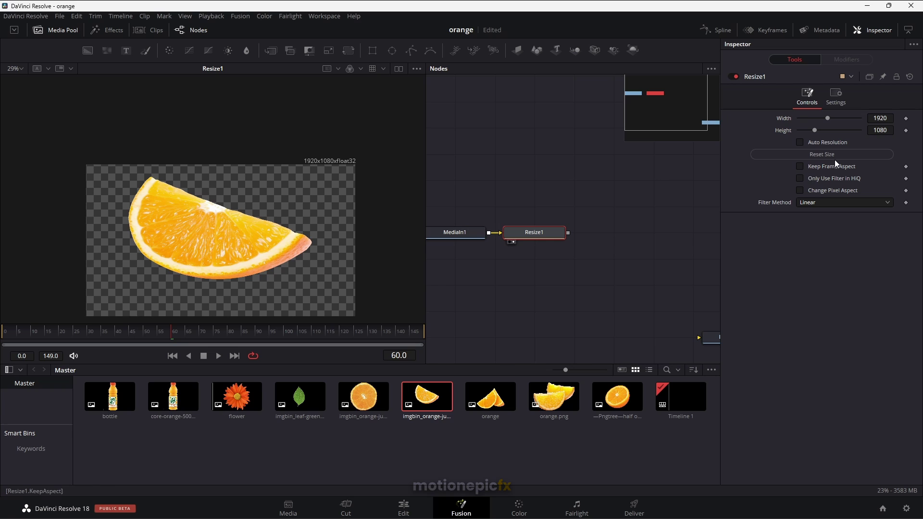
- Set the Resize node's width and height to 600 and enable Keep Frame Aspect
{"action": "left_click", "coordinate": [881, 117]}
{"action": "type", "text": "600"}
{"action": "key", "text": "Tab"}
{"action": "type", "text": "6"}
{"action": "key", "text": "Tab"}
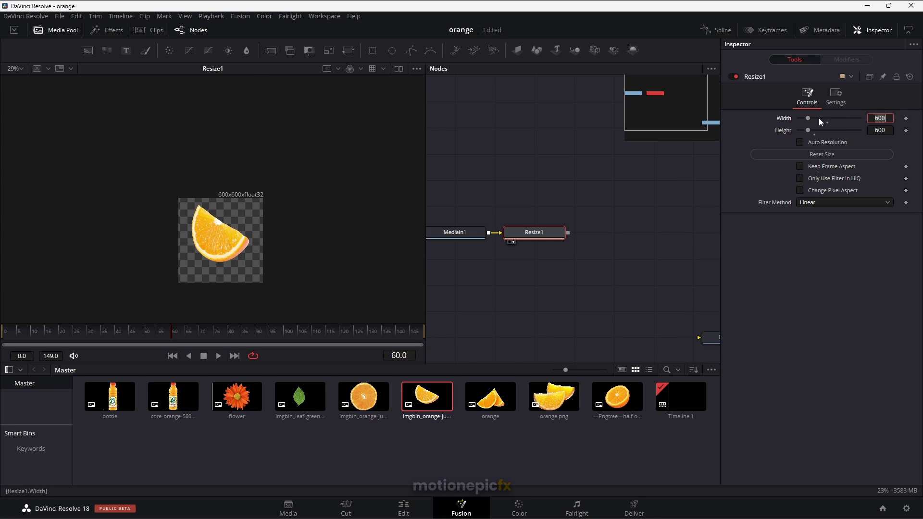
{"action": "left_click", "coordinate": [800, 166]}
{"action": "scroll", "coordinate": [218, 250], "scroll_direction": "up", "scroll_amount": 5}
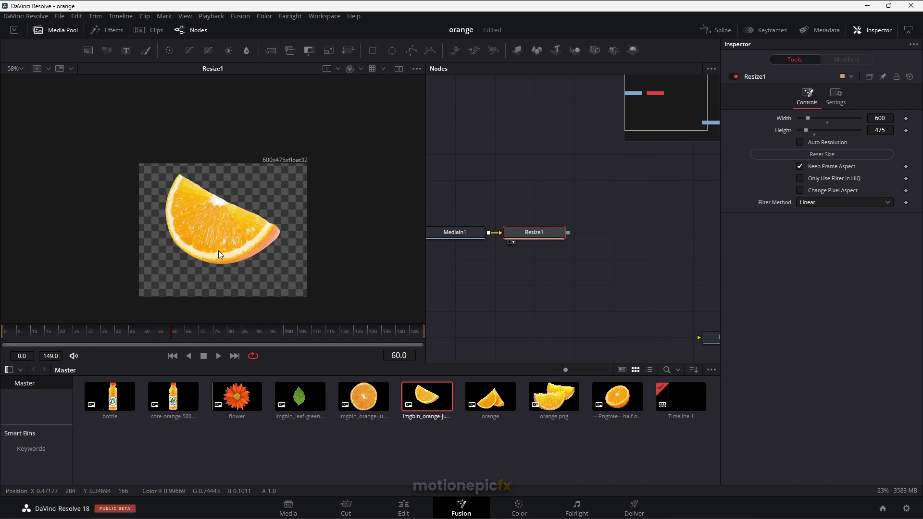
{"action": "left_click_drag", "start_coordinate": [296, 217], "coordinate": [278, 211]}
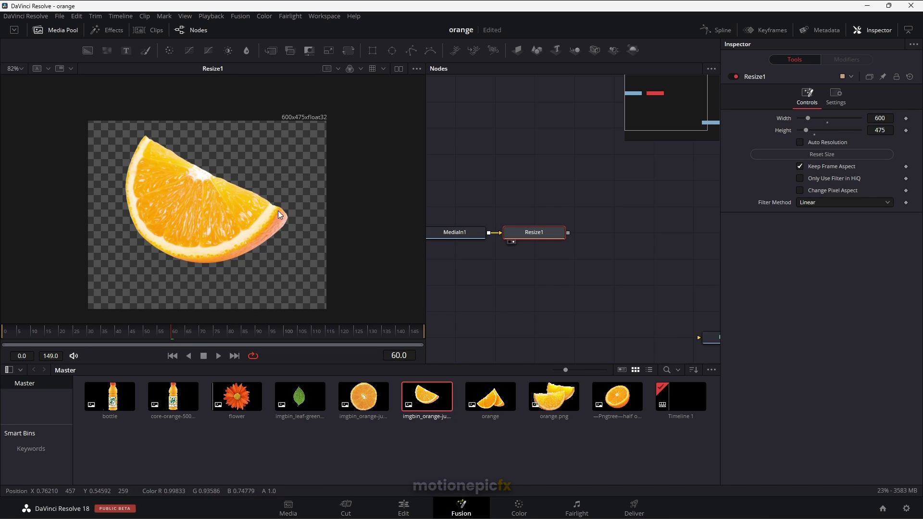
- Add an Image Plane 3D node after the wedge's Resize node and inspect it in the 3D viewer
{"action": "left_click_drag", "start_coordinate": [512, 248], "coordinate": [552, 231]}
{"action": "key", "text": "shift+space"}
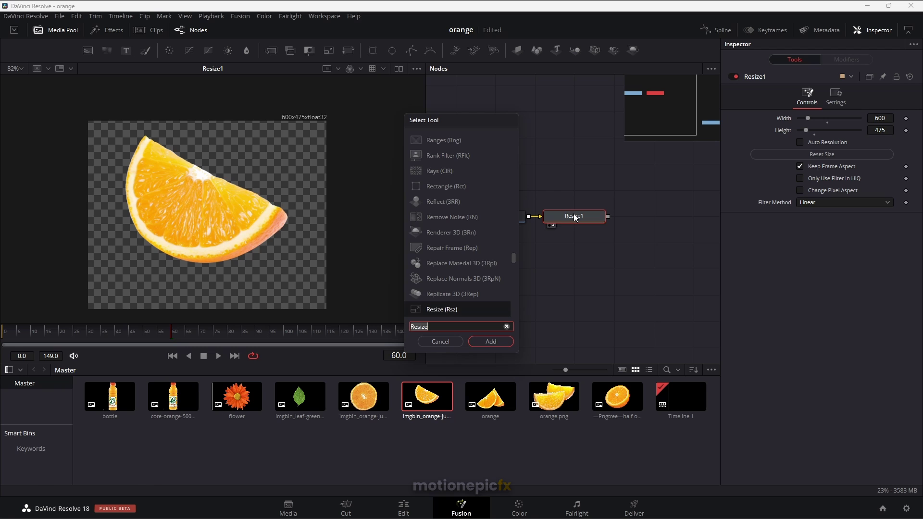
{"action": "type", "text": "image"}
{"action": "key", "text": "Return"}
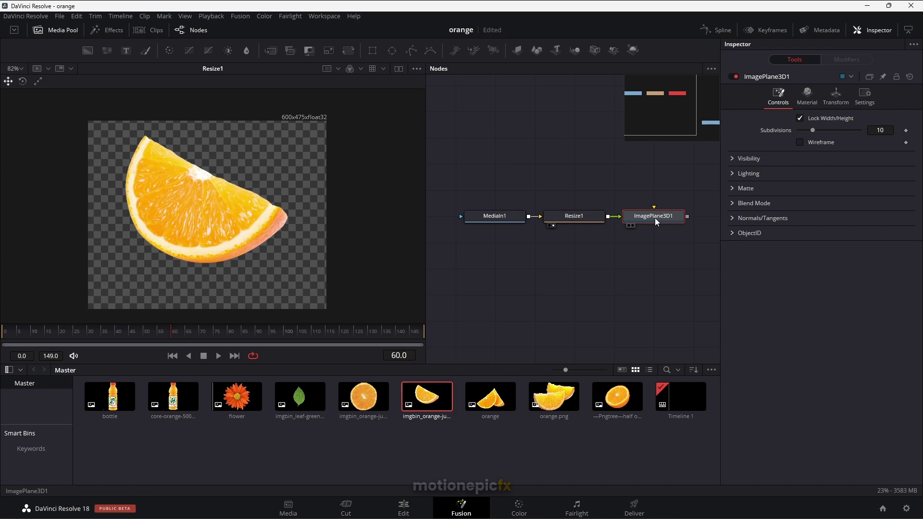
{"action": "key", "text": "1"}
{"action": "left_click_drag", "start_coordinate": [327, 243], "coordinate": [300, 243]}
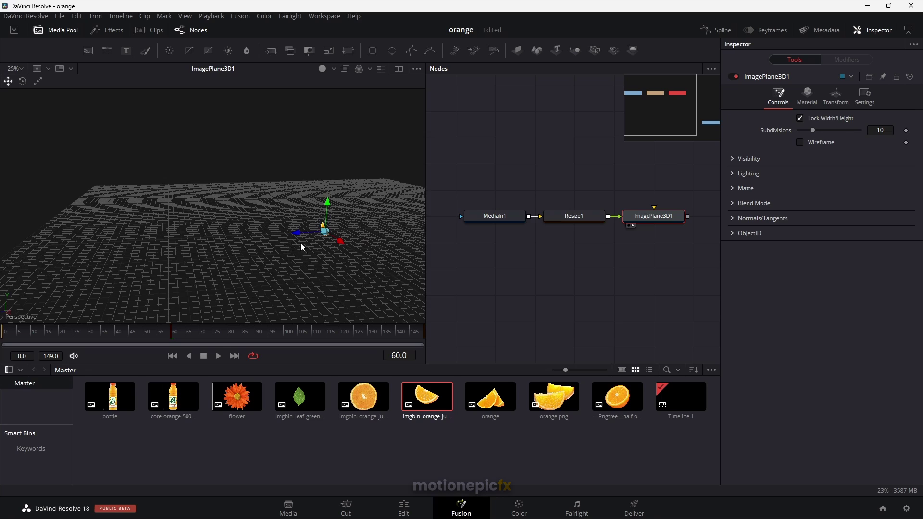
{"action": "scroll", "coordinate": [374, 276], "scroll_direction": "up", "scroll_amount": 2}
{"action": "left_click_drag", "start_coordinate": [370, 275], "coordinate": [304, 258]}
{"action": "scroll", "coordinate": [255, 295], "scroll_direction": "up", "scroll_amount": 5}
{"action": "left_click_drag", "start_coordinate": [364, 259], "coordinate": [333, 259]}
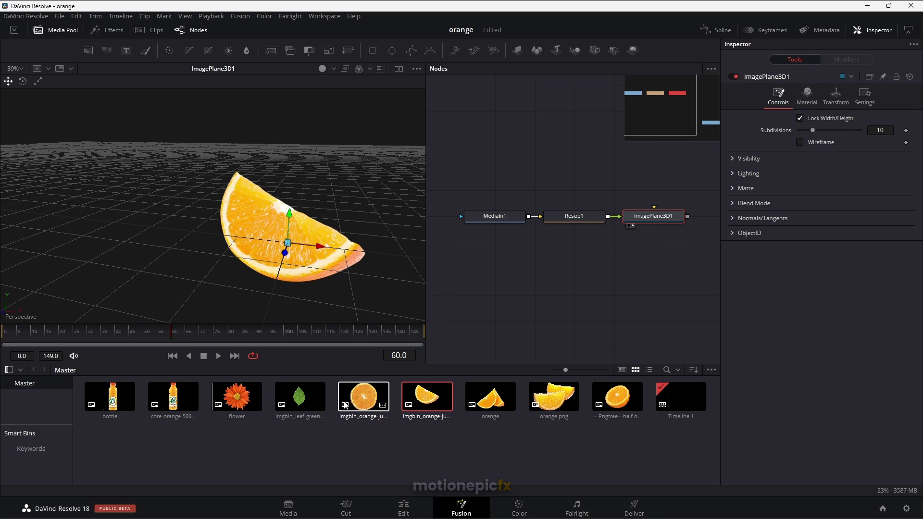
- Add the round orange slice image as a media node, attach a copy of the wedge's Resize node, and view it
{"action": "left_click_drag", "start_coordinate": [345, 405], "coordinate": [490, 263]}
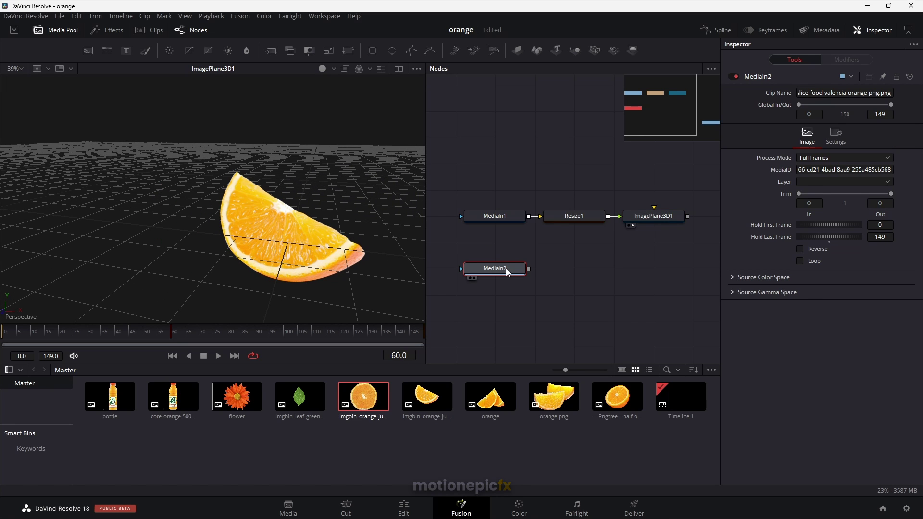
{"action": "key", "text": "1"}
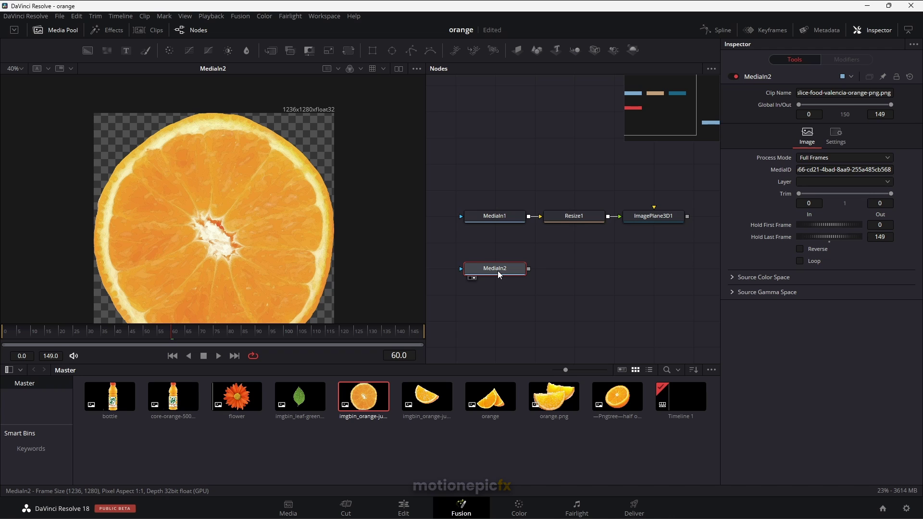
{"action": "left_click", "coordinate": [580, 218]}
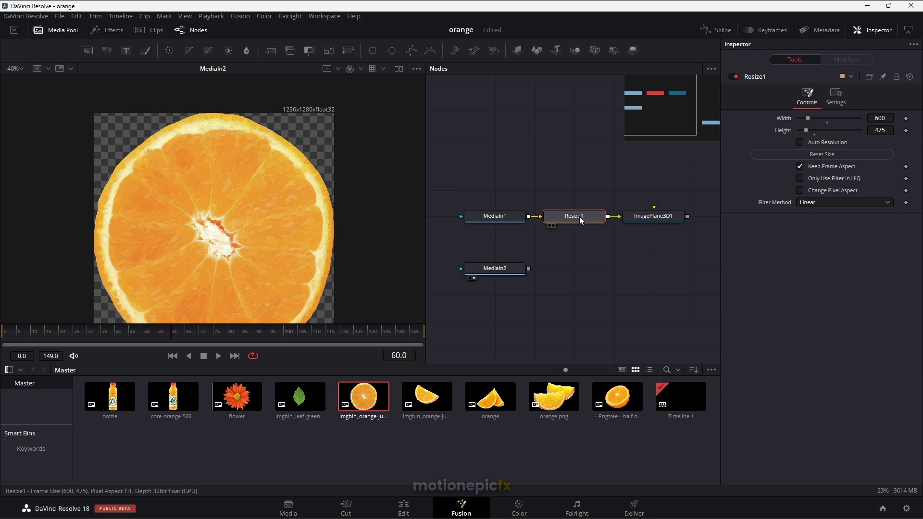
{"action": "key", "text": "ctrl+c"}
{"action": "left_click", "coordinate": [514, 268]}
{"action": "key", "text": "ctrl+v"}
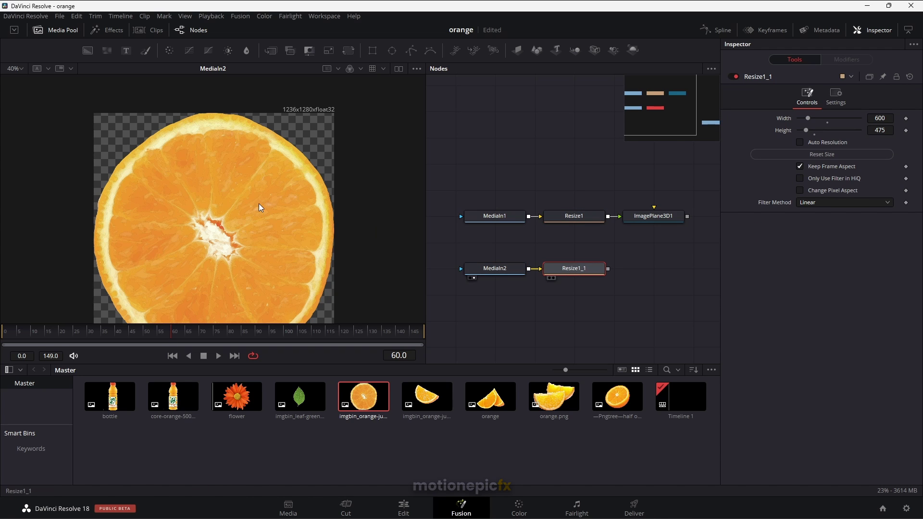
{"action": "key", "text": "1"}
- Attach a copy of the wedge's Image Plane 3D node to the round slice's Resize node
{"action": "left_click", "coordinate": [648, 219]}
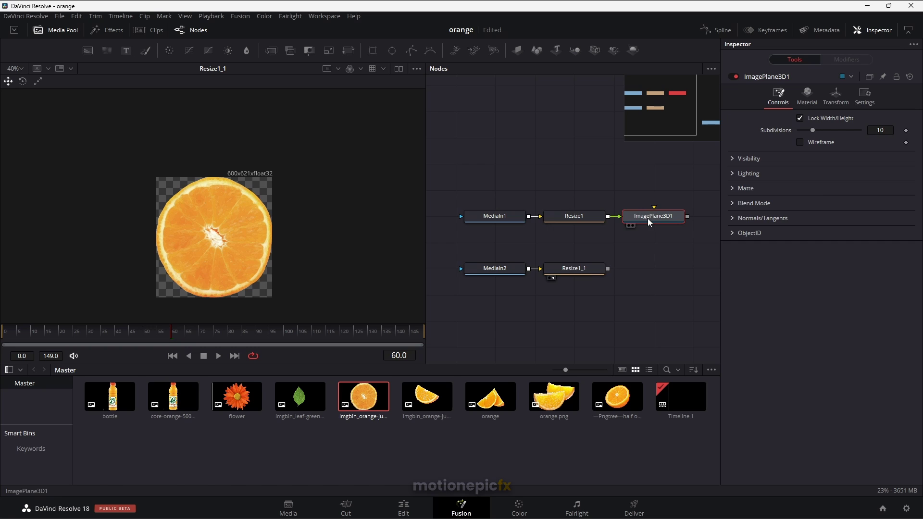
{"action": "key", "text": "ctrl+c"}
{"action": "left_click", "coordinate": [589, 272]}
{"action": "key", "text": "ctrl+v"}
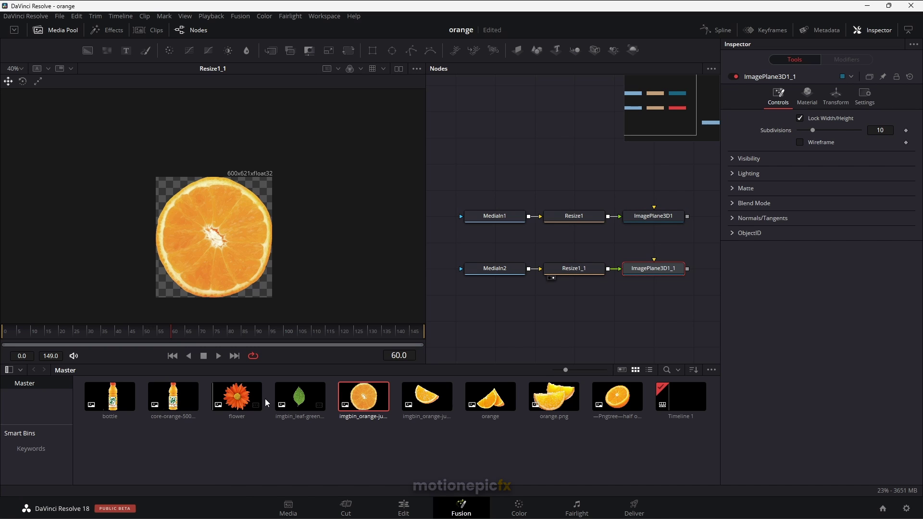
- Add the flower image as a media node below the round slice's nodes and show it in the viewer
{"action": "left_click_drag", "start_coordinate": [250, 401], "coordinate": [499, 320]}
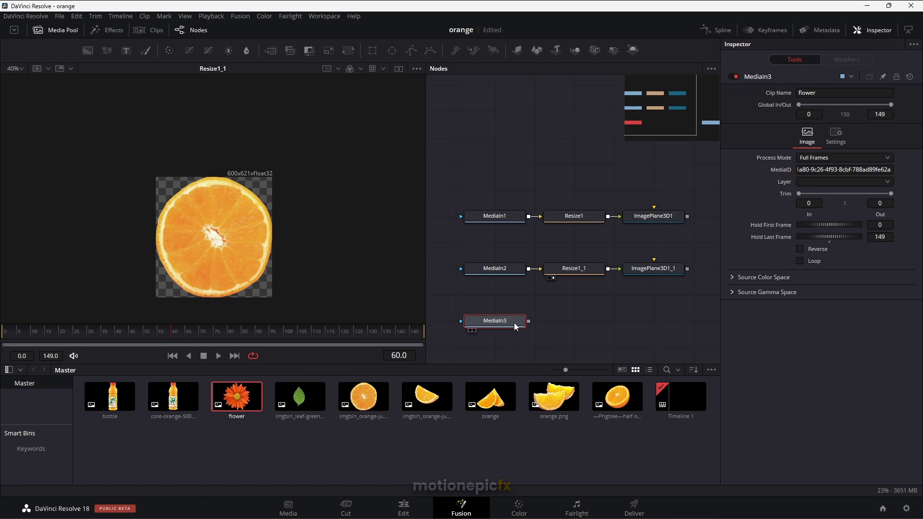
{"action": "key", "text": "1"}
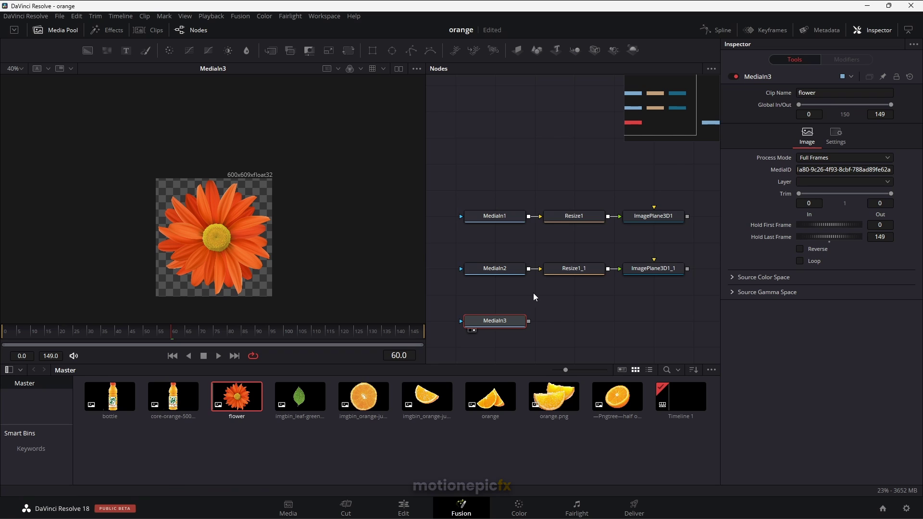
- Attach a copy of the round slice's Image Plane 3D node to the flower's media node and align it under the other image planes
{"action": "left_click", "coordinate": [652, 270]}
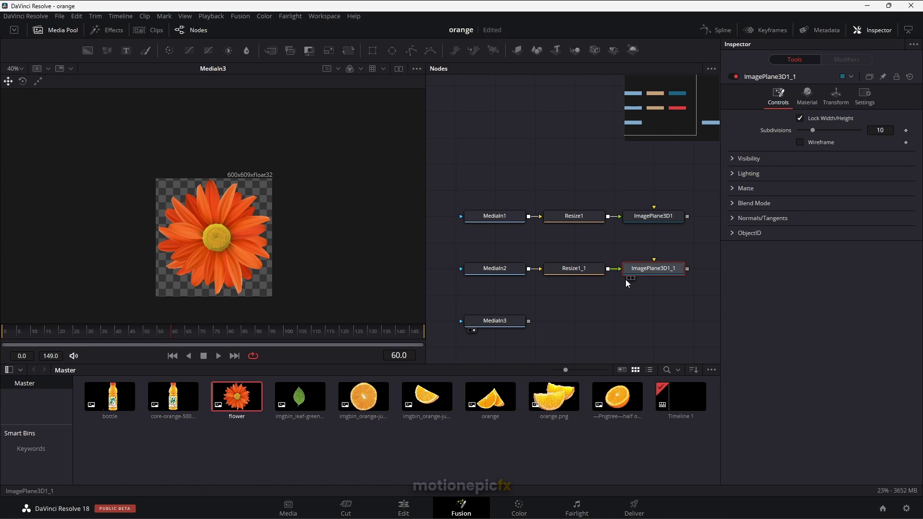
{"action": "key", "text": "ctrl+c"}
{"action": "left_click", "coordinate": [505, 322]}
{"action": "key", "text": "ctrl+v"}
{"action": "left_click_drag", "start_coordinate": [604, 323], "coordinate": [682, 323]}
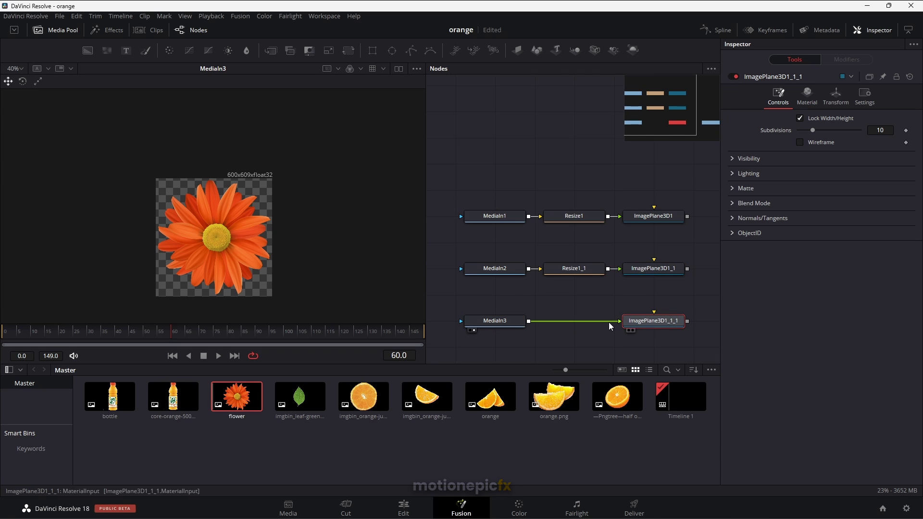
- Add the green leaf image as a media node below the flower, view it, and attach a copy of the round slice's Resize node
{"action": "scroll", "coordinate": [610, 326], "scroll_direction": "down", "scroll_amount": 2}
{"action": "left_click_drag", "start_coordinate": [298, 396], "coordinate": [475, 329]}
{"action": "key", "text": "1"}
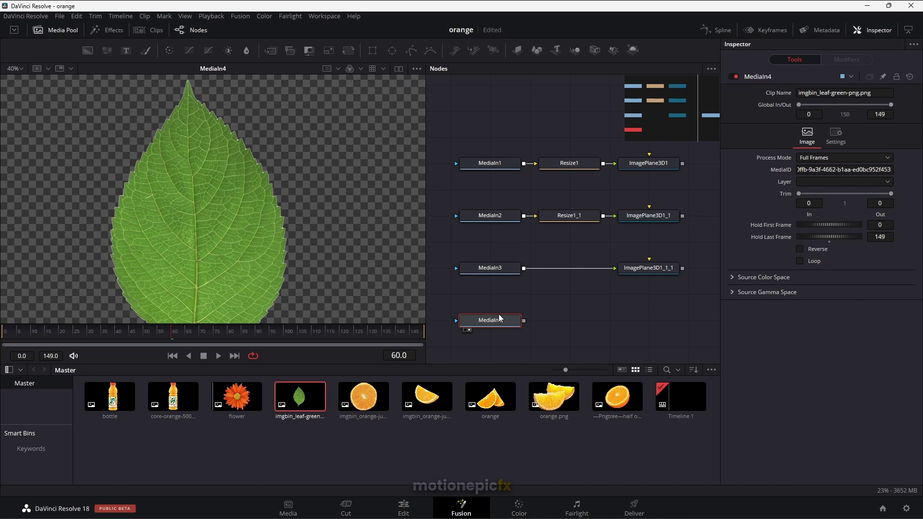
{"action": "left_click", "coordinate": [577, 219]}
{"action": "key", "text": "ctrl+c"}
{"action": "left_click", "coordinate": [500, 323]}
{"action": "key", "text": "ctrl+v"}
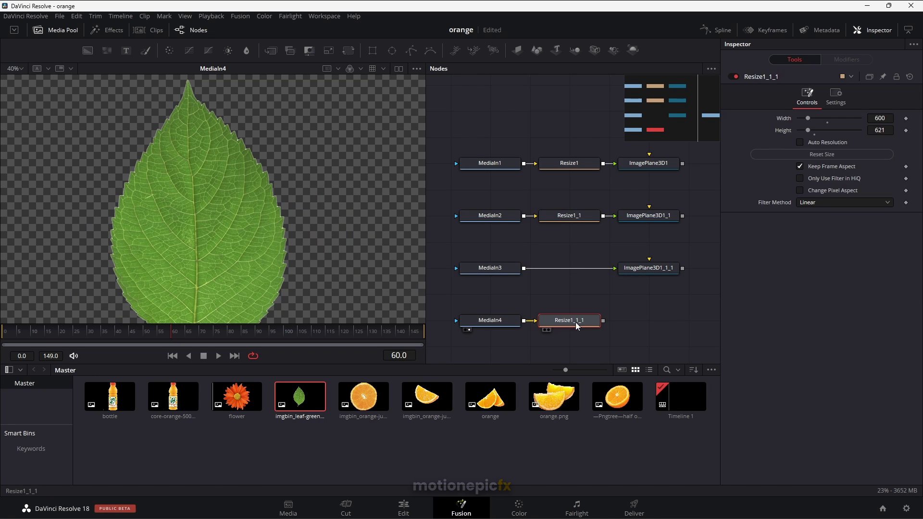
- Attach a copy of the flower's Image Plane 3D node to the leaf's Resize node
{"action": "left_click", "coordinate": [641, 269]}
{"action": "key", "text": "ctrl+c"}
{"action": "left_click", "coordinate": [574, 323]}
{"action": "key", "text": "ctrl+v"}
- Add the Pngtree half-orange image below the leaf's nodes and attach copies of the leaf's Resize and Image Plane 3D nodes
{"action": "left_click_drag", "start_coordinate": [606, 395], "coordinate": [484, 339]}
{"action": "left_click", "coordinate": [553, 289]}
{"action": "left_click", "coordinate": [499, 339]}
{"action": "key", "text": "ctrl+v"}
{"action": "left_click", "coordinate": [634, 288]}
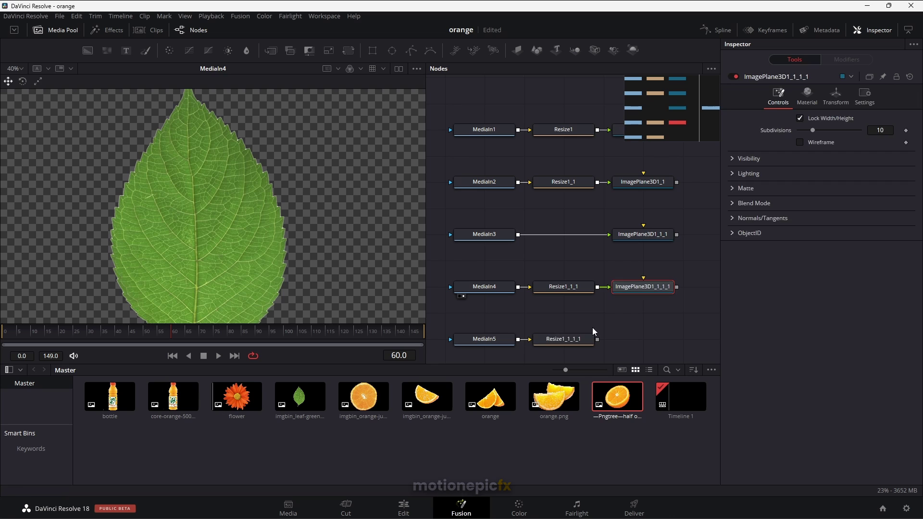
{"action": "left_click", "coordinate": [572, 338]}
{"action": "key", "text": "ctrl+v"}
- Add orange.png as a media node below the half-orange and attach copies of its Resize and Image Plane 3D nodes
{"action": "left_click", "coordinate": [463, 192]}
{"action": "left_click_drag", "start_coordinate": [554, 395], "coordinate": [469, 333]}
{"action": "left_click", "coordinate": [550, 281]}
{"action": "left_click", "coordinate": [480, 335]}
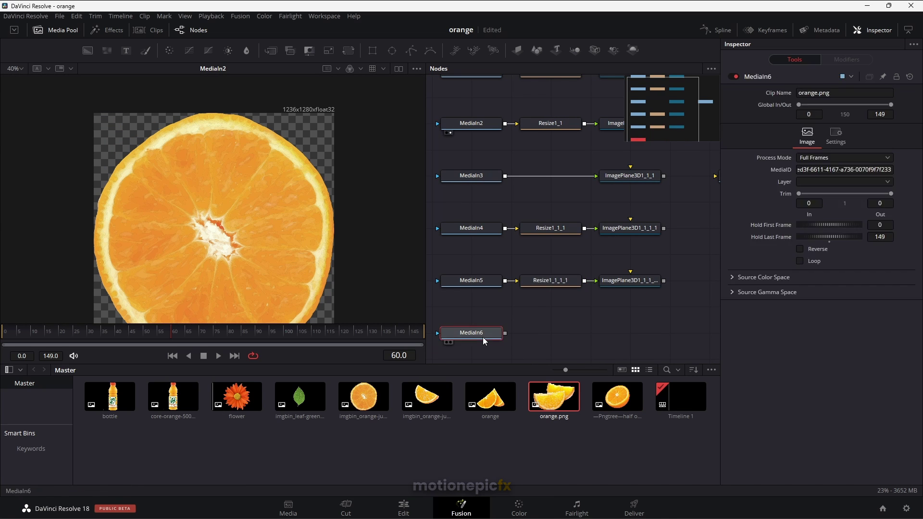
{"action": "key", "text": "ctrl+v"}
{"action": "left_click", "coordinate": [629, 280]}
{"action": "left_click", "coordinate": [560, 335]}
{"action": "key", "text": "ctrl+v"}
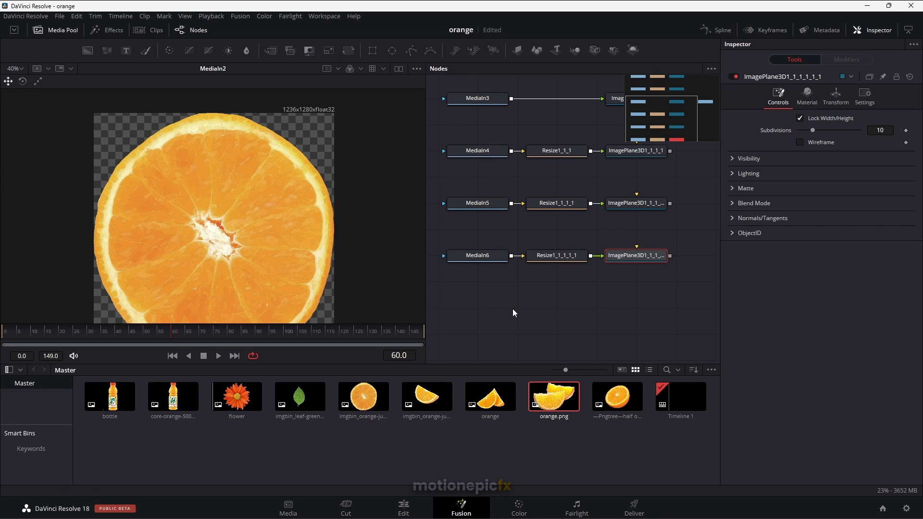
- Add the core-orange-500ml bottle image as a media node, attach a copy of the Resize node, and view the resized bottle
{"action": "left_click_drag", "start_coordinate": [173, 396], "coordinate": [273, 206]}
{"action": "left_click", "coordinate": [578, 258]}
{"action": "left_click", "coordinate": [491, 309]}
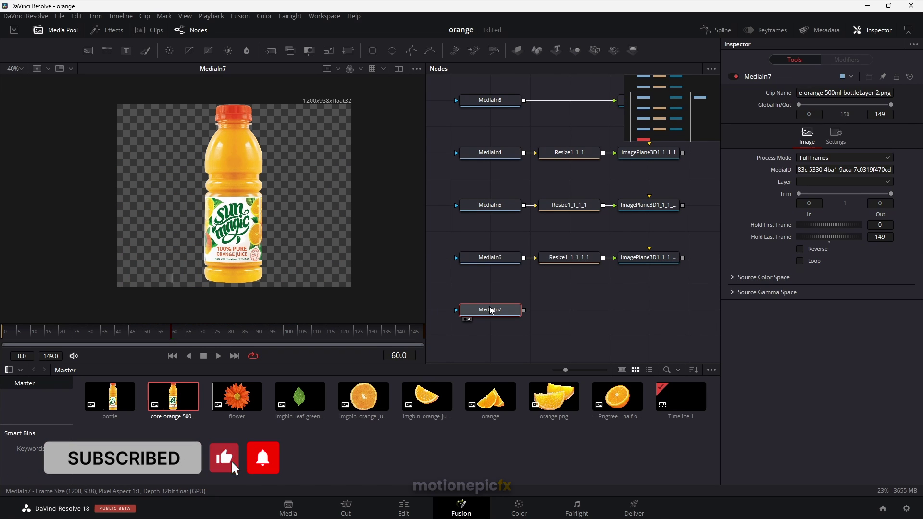
{"action": "key", "text": "ctrl+v"}
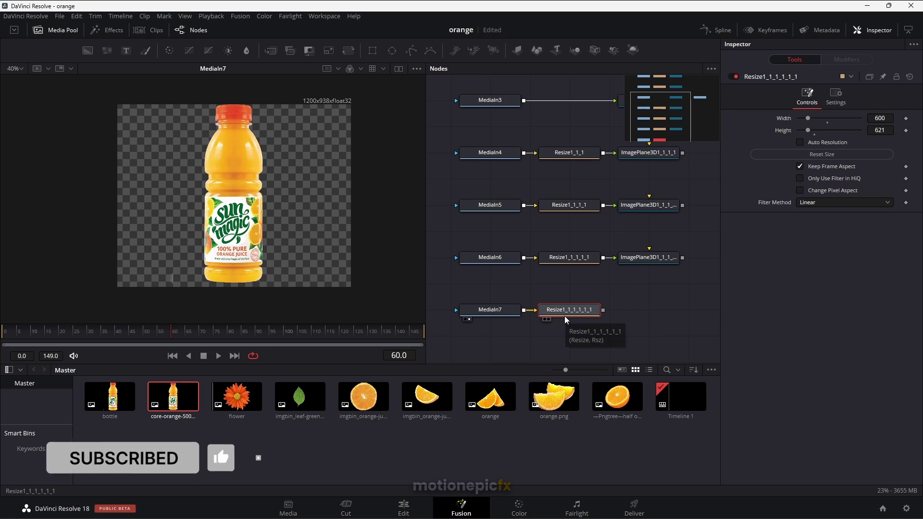
{"action": "left_click_drag", "start_coordinate": [564, 315], "coordinate": [225, 201]}
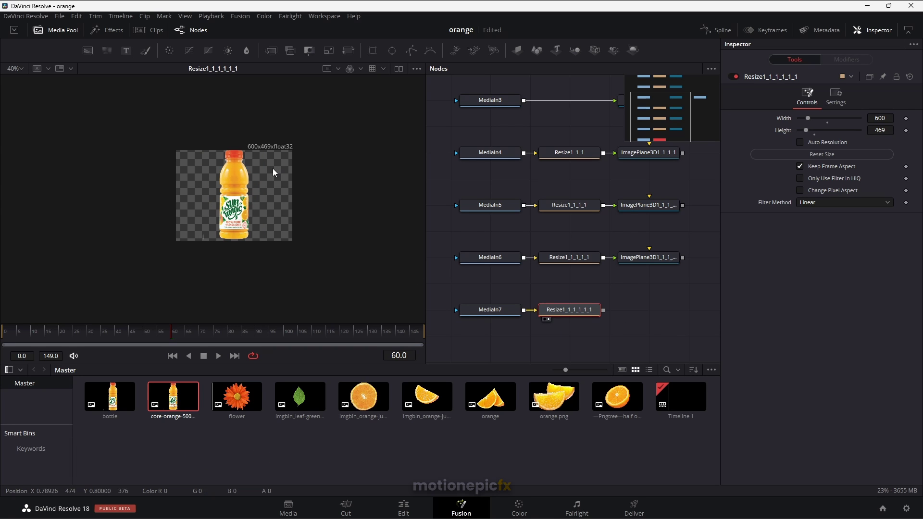
- Attach a copy of the orange.png row's Image Plane 3D node to the bottle's Resize node
{"action": "left_click", "coordinate": [622, 260]}
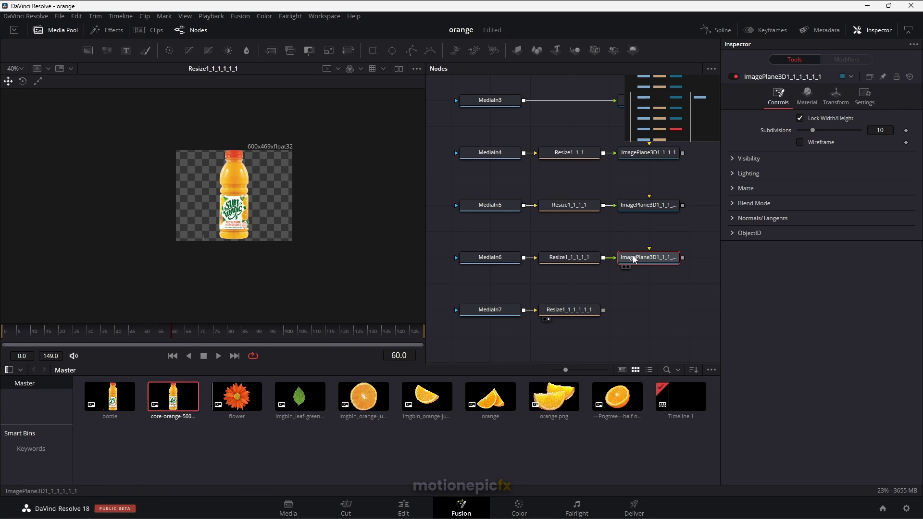
{"action": "key", "text": "ctrl+c"}
{"action": "left_click", "coordinate": [583, 309]}
{"action": "key", "text": "ctrl+v"}
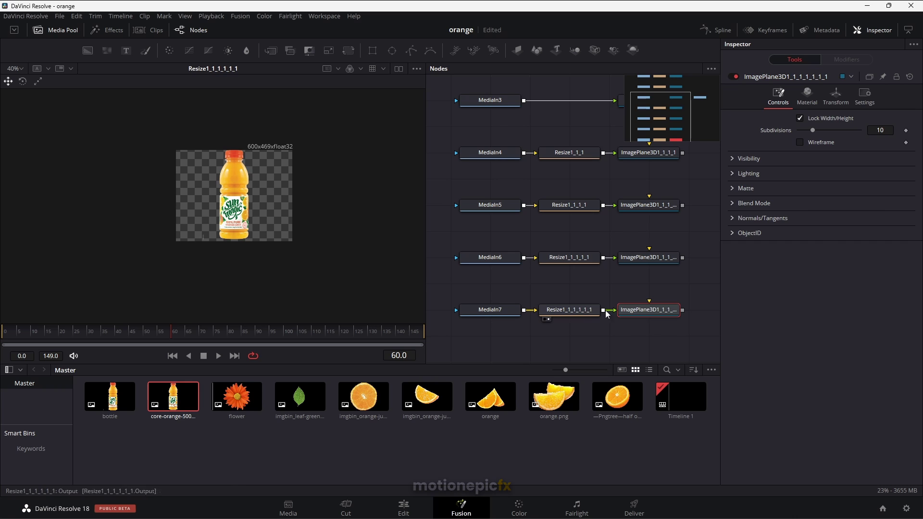
- Inspect the lower-left area of the bottle image and add a Rectangle mask to the bottle's media node
{"action": "left_click", "coordinate": [490, 310]}
{"action": "scroll", "coordinate": [214, 259], "scroll_direction": "up", "scroll_amount": 5}
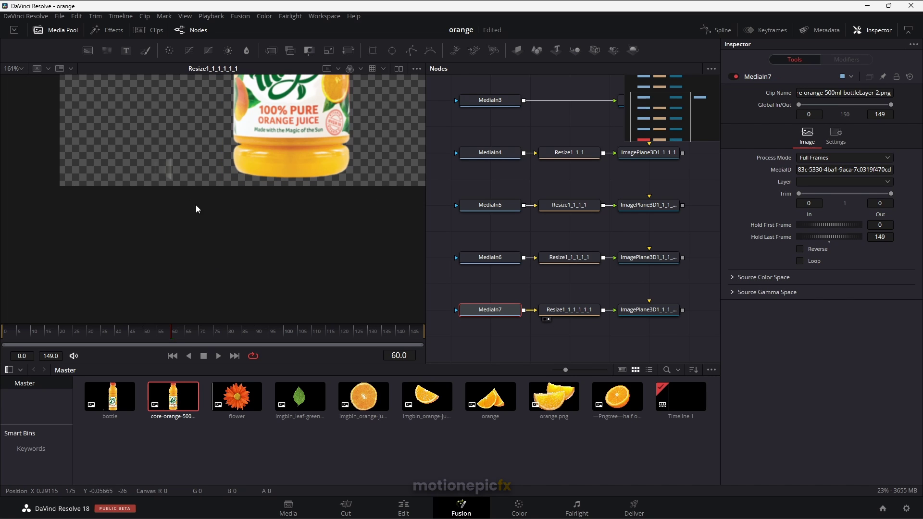
{"action": "left_click_drag", "start_coordinate": [236, 176], "coordinate": [317, 228]}
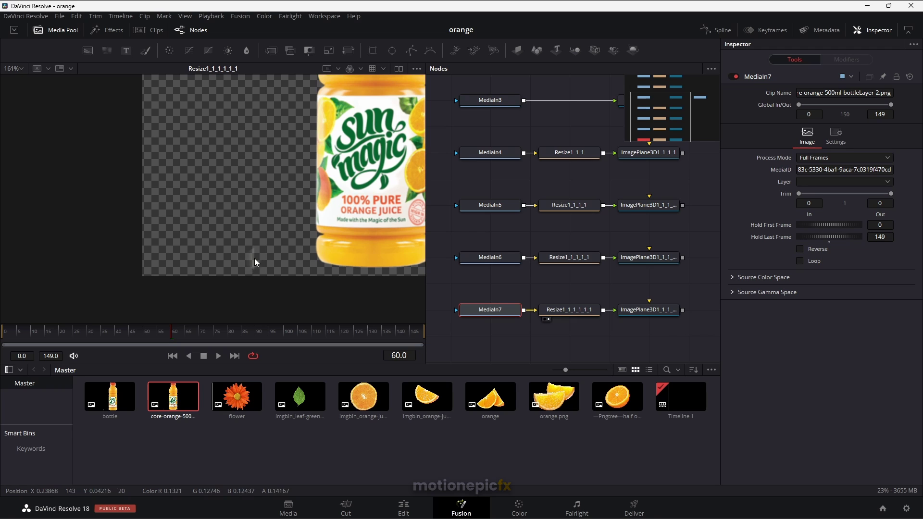
{"action": "left_click", "coordinate": [372, 51]}
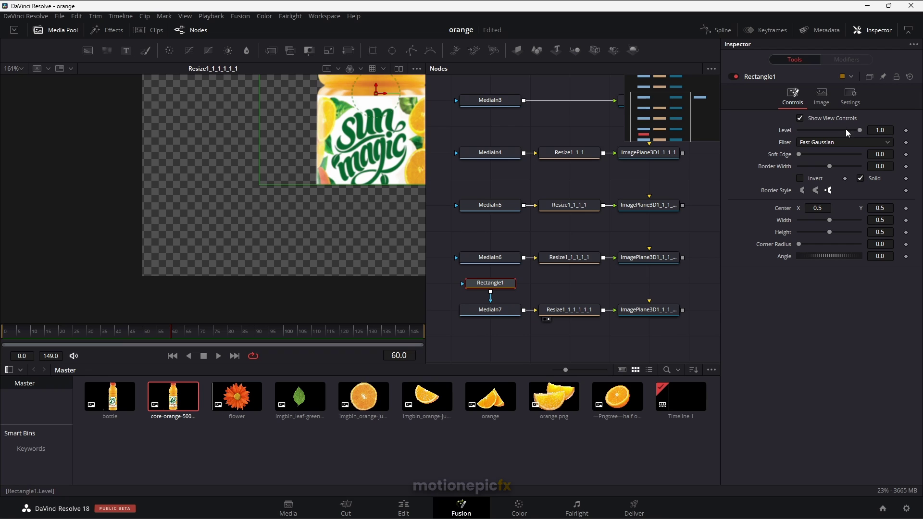
- Invert the rectangle mask and move its center to about X 0.057, Y 0.222, over the image's lower-left corner beside the bottle
{"action": "left_click", "coordinate": [799, 178]}
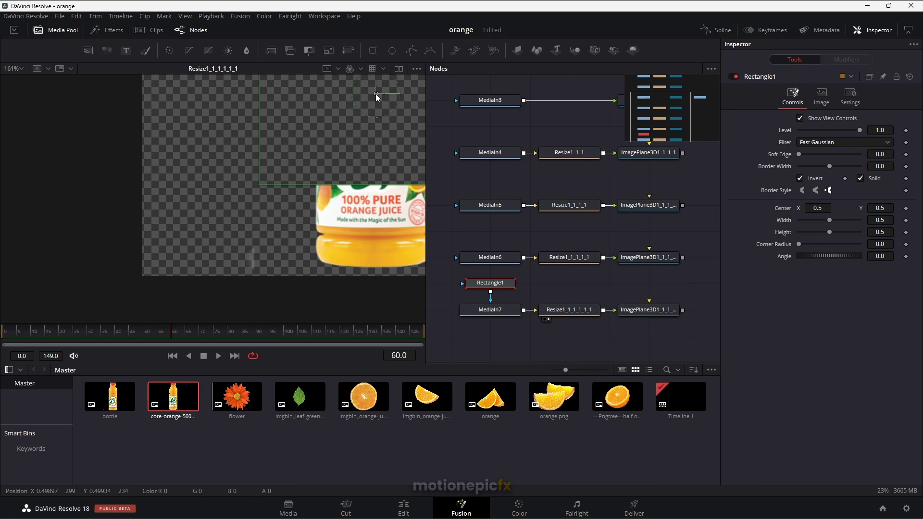
{"action": "left_click_drag", "start_coordinate": [375, 94], "coordinate": [170, 195]}
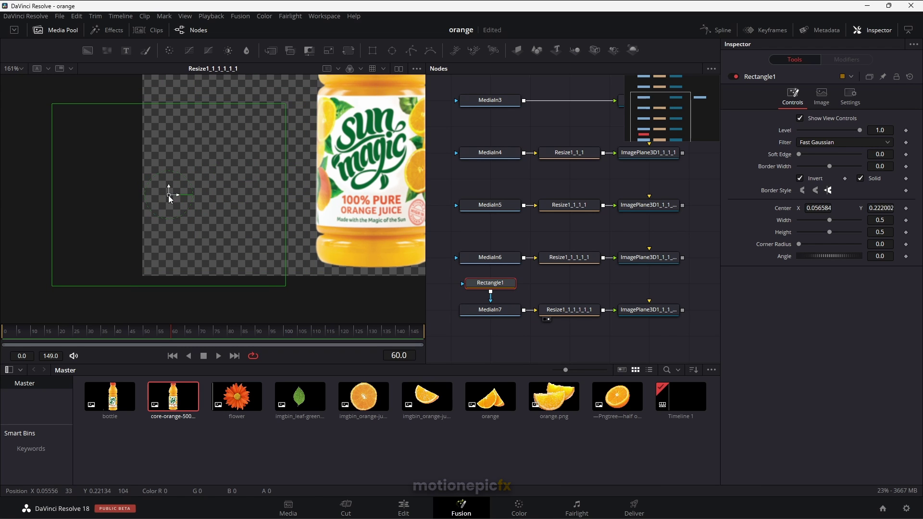
{"action": "left_click", "coordinate": [532, 339]}
{"action": "scroll", "coordinate": [338, 227], "scroll_direction": "down", "scroll_amount": 2}
{"action": "scroll", "coordinate": [280, 263], "scroll_direction": "down", "scroll_amount": 2}
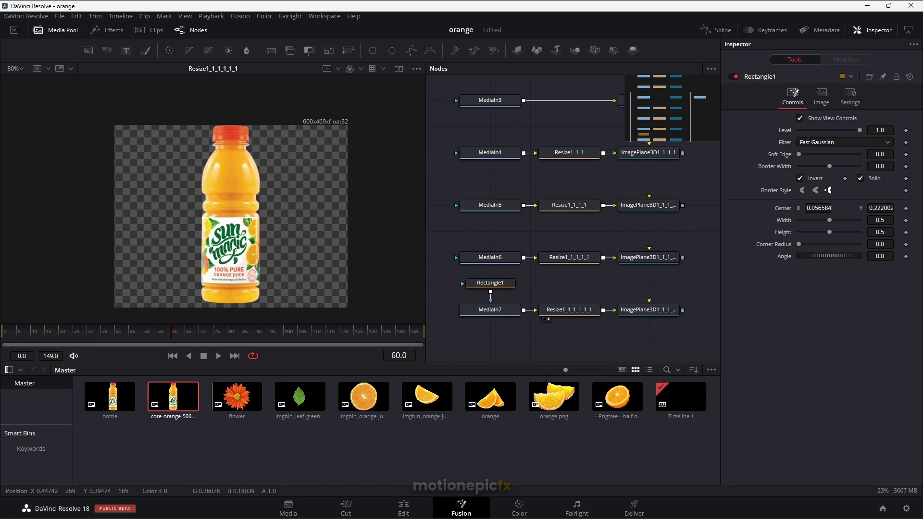
- Add a Merge 3D node to the right of the image planes and line up the MediaOut node beyond it
{"action": "left_click_drag", "start_coordinate": [650, 251], "coordinate": [511, 292]}
{"action": "scroll", "coordinate": [583, 264], "scroll_direction": "down", "scroll_amount": 2}
{"action": "left_click_drag", "start_coordinate": [583, 265], "coordinate": [529, 335]}
{"action": "left_click_drag", "start_coordinate": [569, 245], "coordinate": [673, 270]}
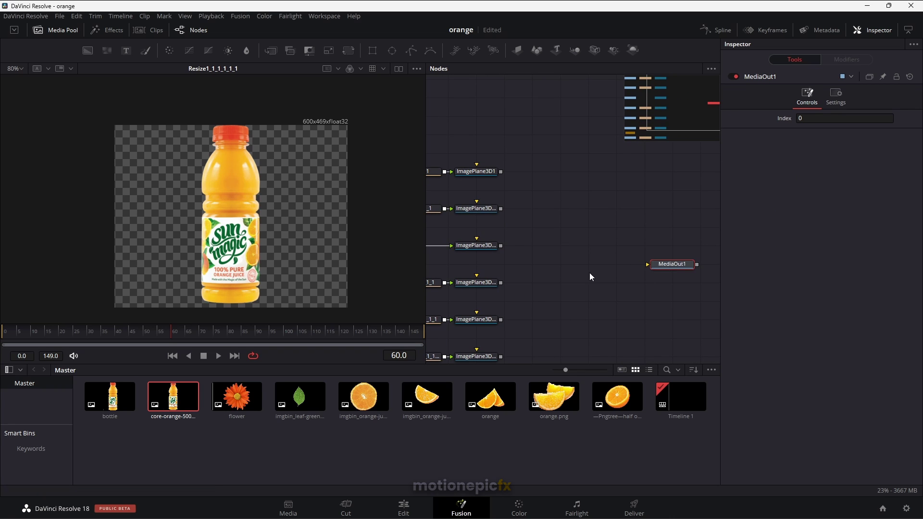
{"action": "left_click_drag", "start_coordinate": [554, 295], "coordinate": [620, 252]}
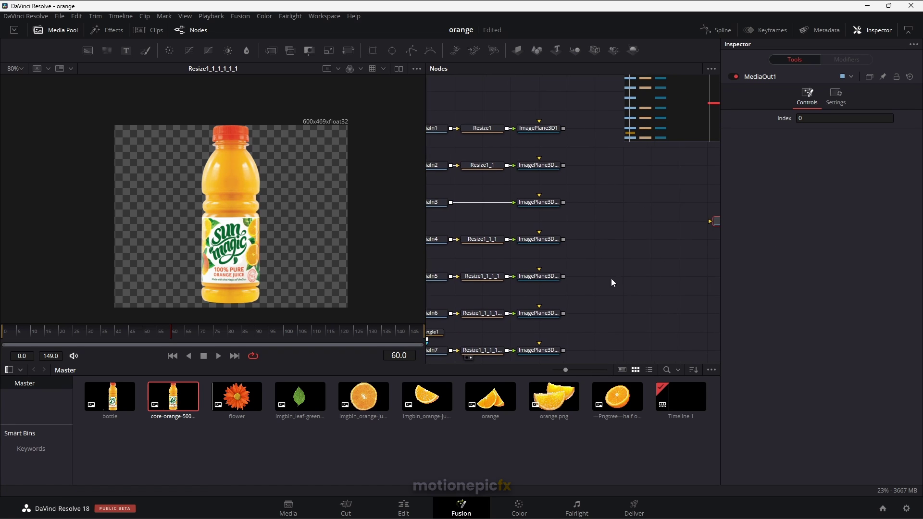
{"action": "scroll", "coordinate": [610, 276], "scroll_direction": "right", "scroll_amount": 3}
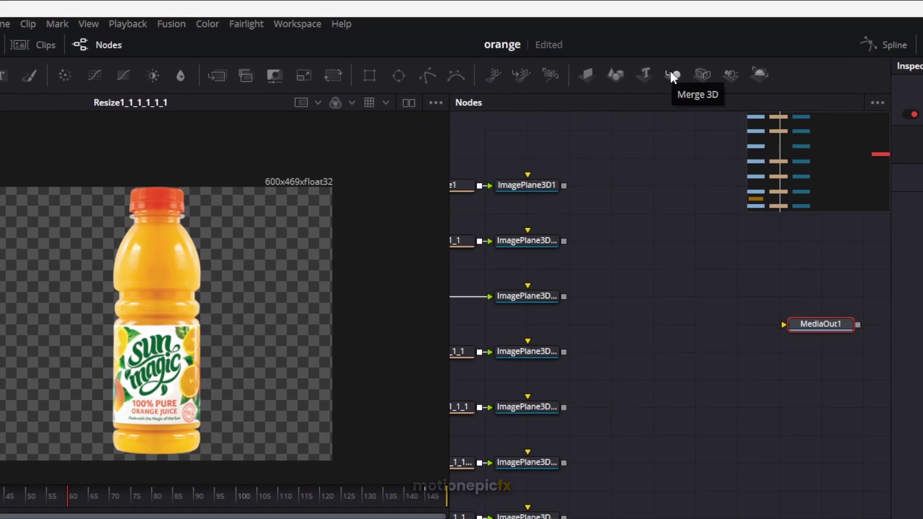
{"action": "left_click_drag", "start_coordinate": [671, 75], "coordinate": [674, 340]}
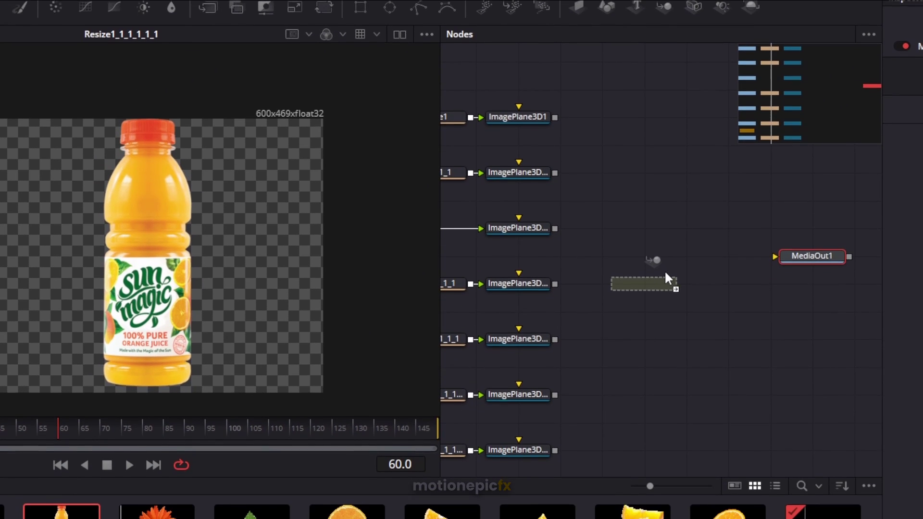
{"action": "left_click_drag", "start_coordinate": [665, 272], "coordinate": [691, 267]}
{"action": "left_click_drag", "start_coordinate": [815, 261], "coordinate": [846, 283]}
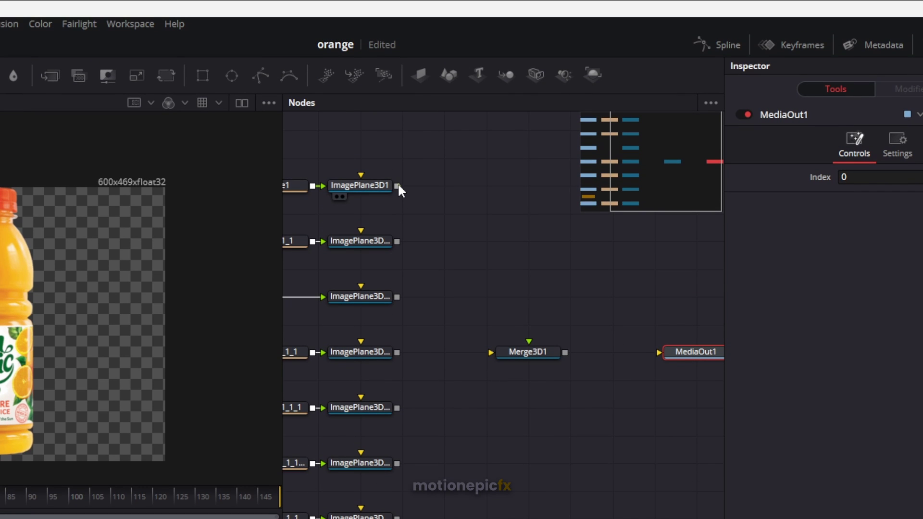
- Connect all seven Image Plane 3D nodes to the Merge 3D node and add a connected Camera 3D node just below it
{"action": "left_click_drag", "start_coordinate": [397, 185], "coordinate": [532, 346]}
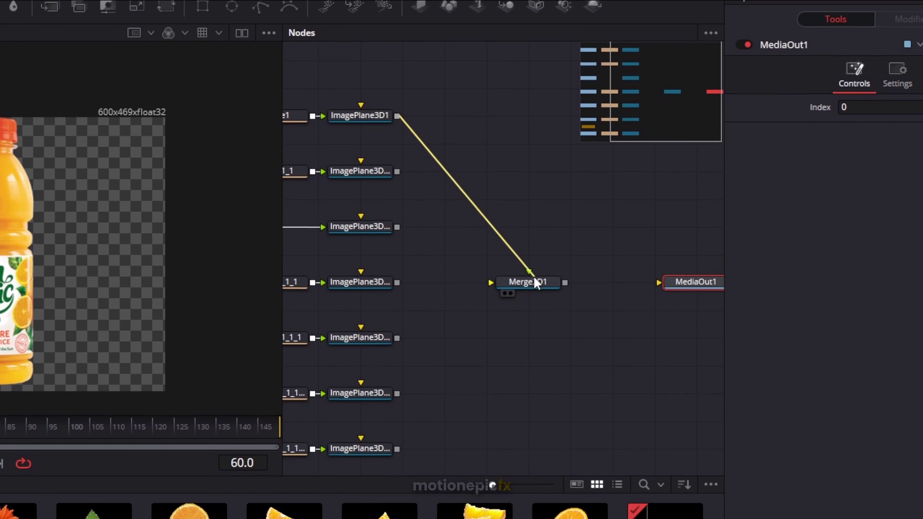
{"action": "left_click_drag", "start_coordinate": [533, 278], "coordinate": [533, 269]}
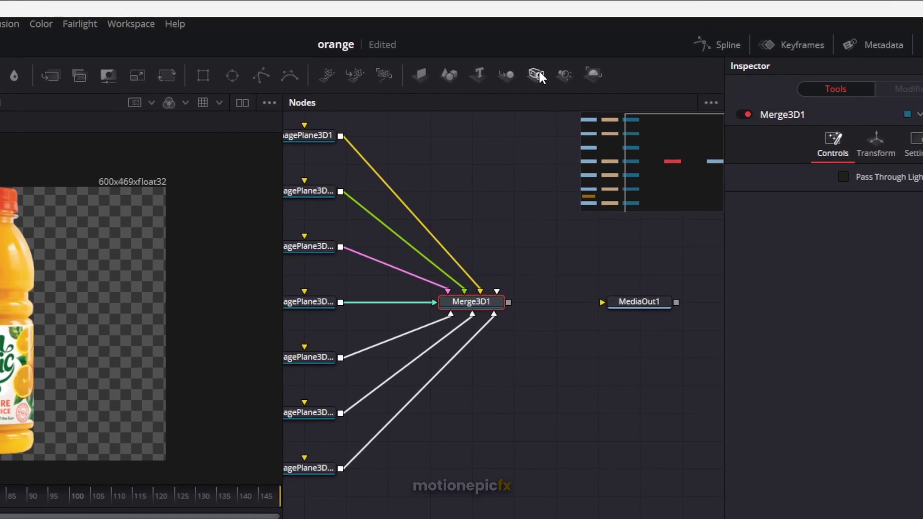
{"action": "left_click", "coordinate": [538, 70]}
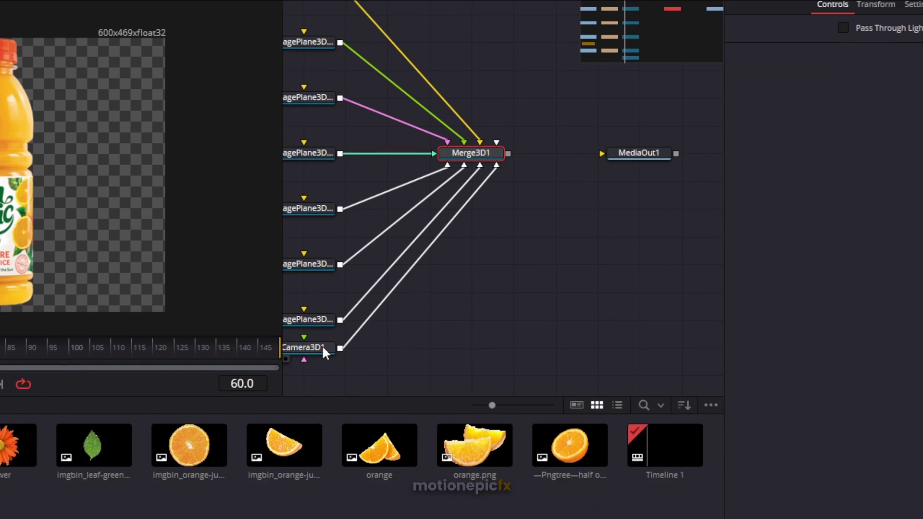
{"action": "left_click_drag", "start_coordinate": [323, 496], "coordinate": [435, 477]}
{"action": "left_click_drag", "start_coordinate": [437, 271], "coordinate": [520, 187]}
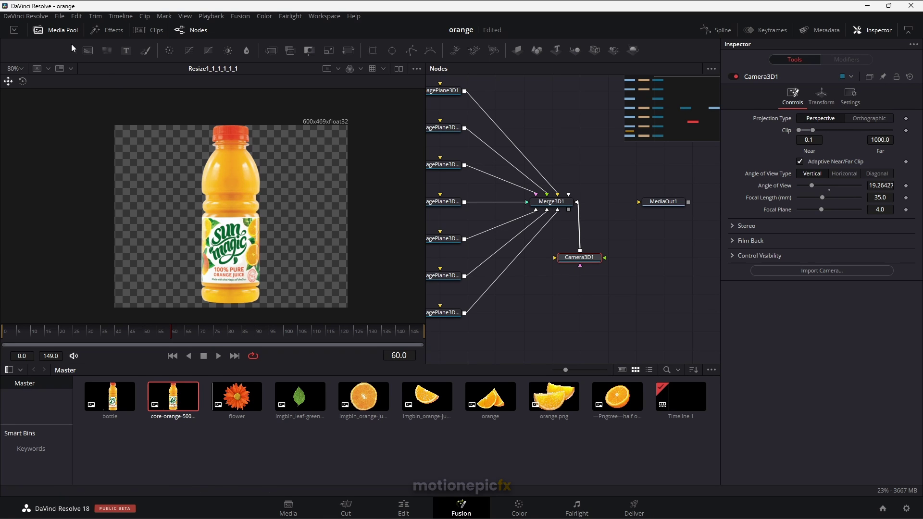
- Hide the media pool and move the MediaOut node farther from the Merge 3D node to make room
{"action": "left_click", "coordinate": [61, 33]}
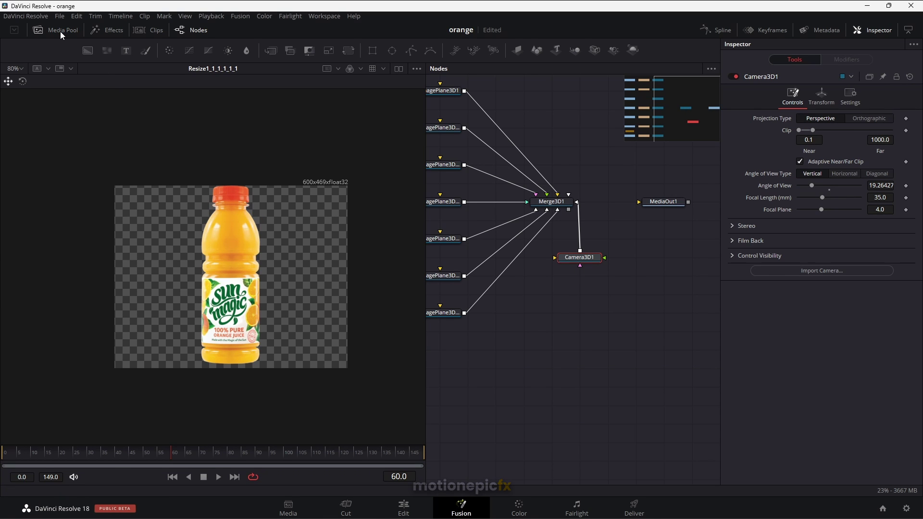
{"action": "left_click_drag", "start_coordinate": [537, 343], "coordinate": [479, 423]}
{"action": "left_click_drag", "start_coordinate": [606, 283], "coordinate": [663, 282]}
- Show the Merge 3D node in the viewer and inspect the combined 3D scene from an angle
{"action": "left_click", "coordinate": [508, 288]}
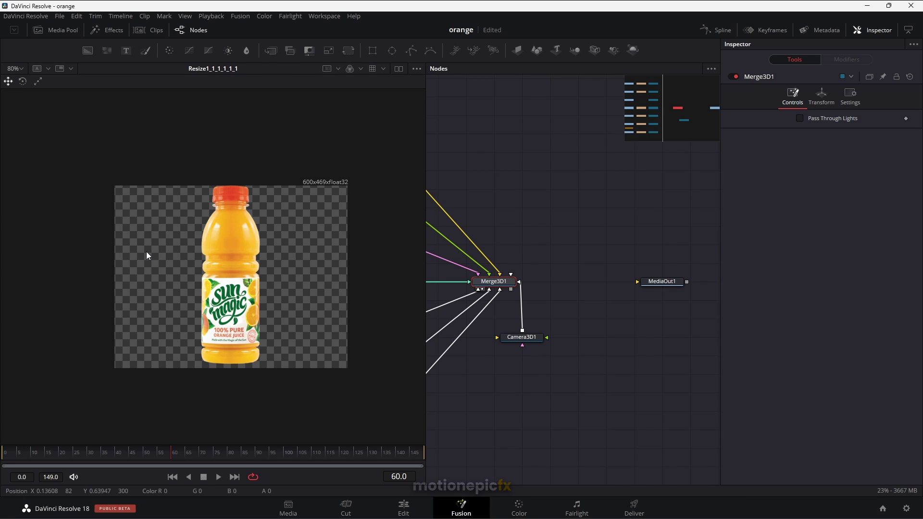
{"action": "key", "text": "1"}
{"action": "mouse_move", "coordinate": [295, 290]}
{"action": "left_mouse_down"}
{"action": "mouse_move", "coordinate": [338, 310]}
{"action": "mouse_move", "coordinate": [300, 303]}
{"action": "left_mouse_up"}
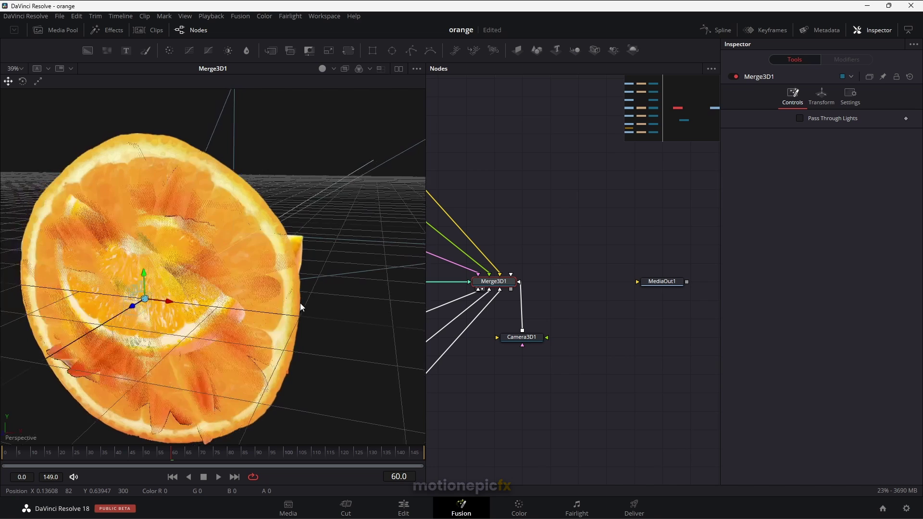
{"action": "scroll", "coordinate": [302, 303], "scroll_direction": "down", "scroll_amount": 5}
{"action": "scroll", "coordinate": [296, 302], "scroll_direction": "up", "scroll_amount": 3}
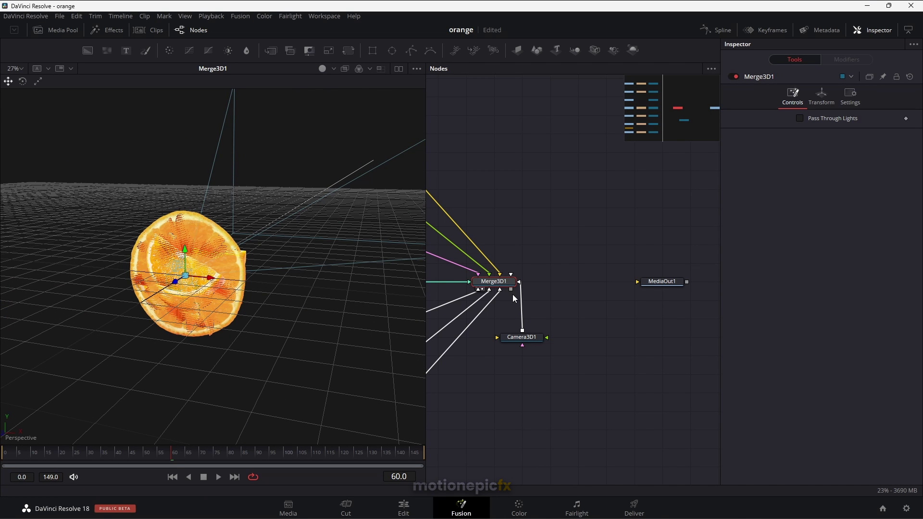
- Add a Renderer 3D node after the Merge 3D node and connect its output to the MediaOut node
{"action": "key", "text": "shift+space"}
{"action": "type", "text": "rend"}
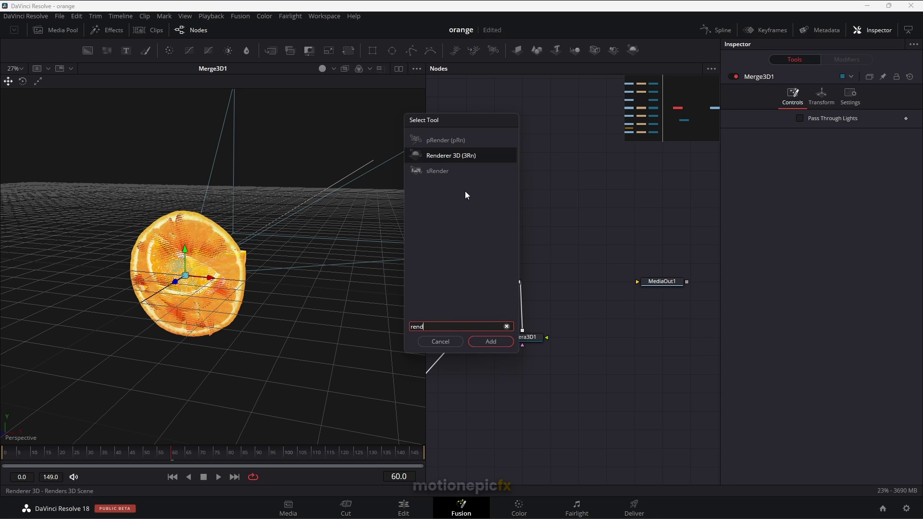
{"action": "left_click", "coordinate": [480, 343]}
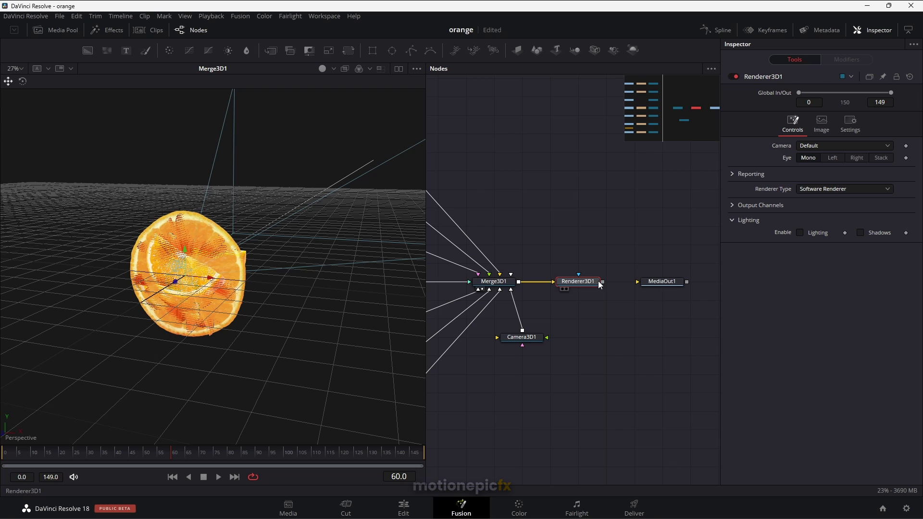
{"action": "left_click_drag", "start_coordinate": [602, 282], "coordinate": [661, 285]}
{"action": "left_click_drag", "start_coordinate": [535, 325], "coordinate": [634, 346]}
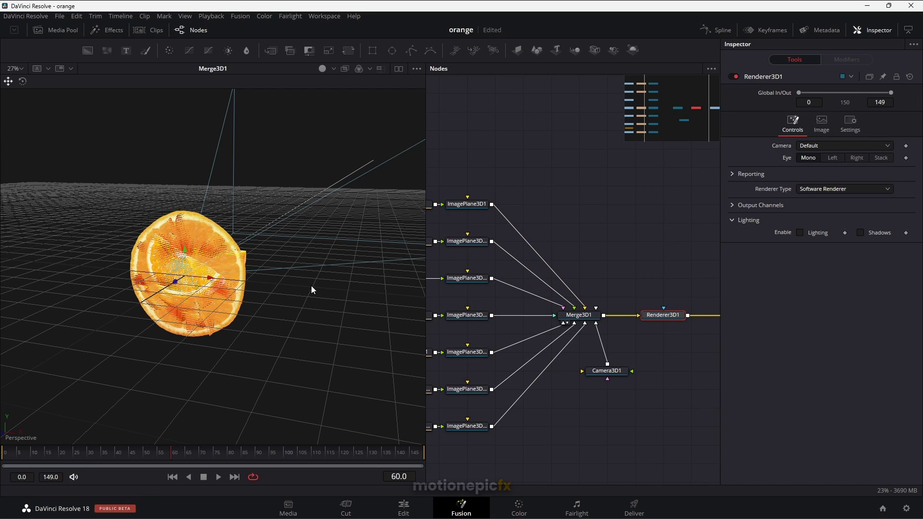
{"action": "left_click_drag", "start_coordinate": [312, 285], "coordinate": [270, 300]}
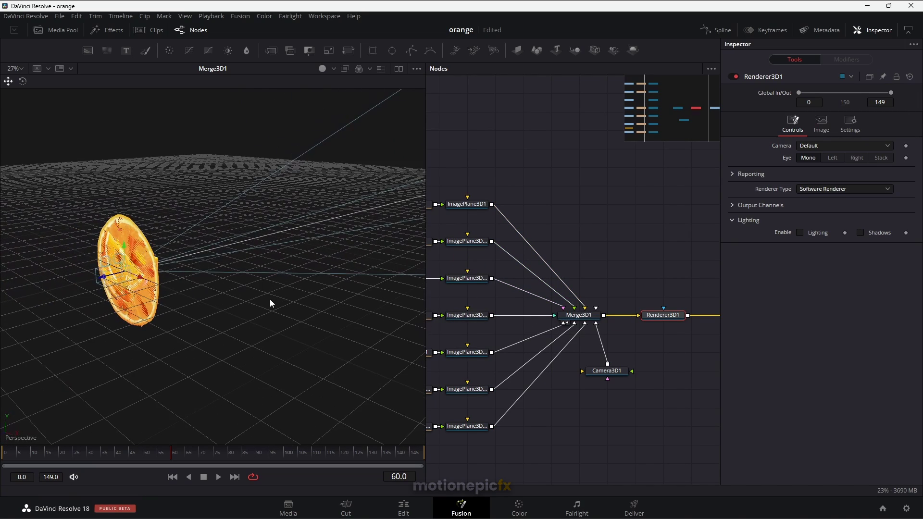
- Turn on the tile picture for the MediaIn1 node
{"action": "left_click", "coordinate": [604, 373]}
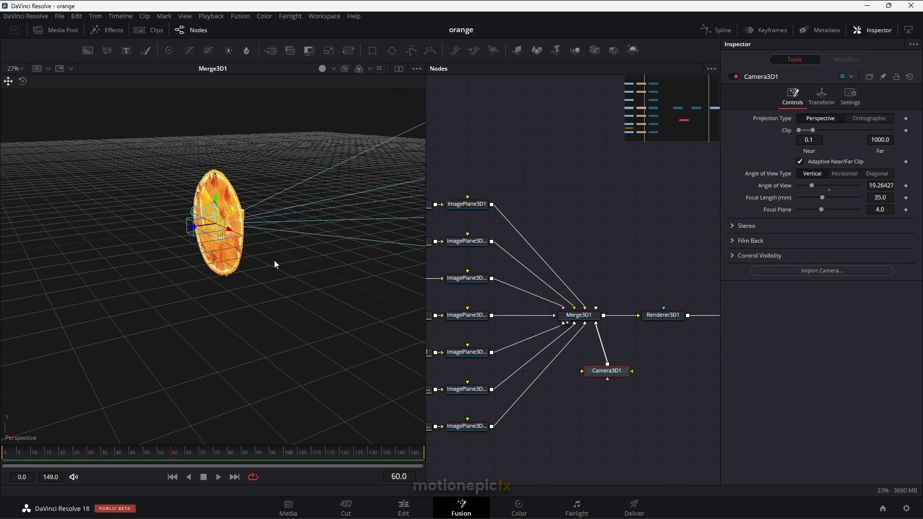
{"action": "left_click_drag", "start_coordinate": [274, 261], "coordinate": [239, 315]}
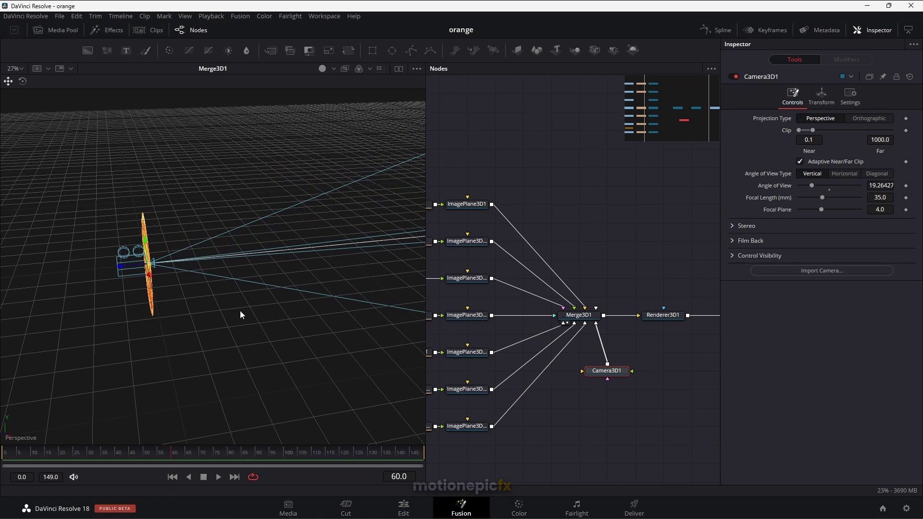
{"action": "left_click", "coordinate": [477, 207]}
{"action": "left_click_drag", "start_coordinate": [467, 207], "coordinate": [592, 235]}
{"action": "left_click", "coordinate": [475, 228]}
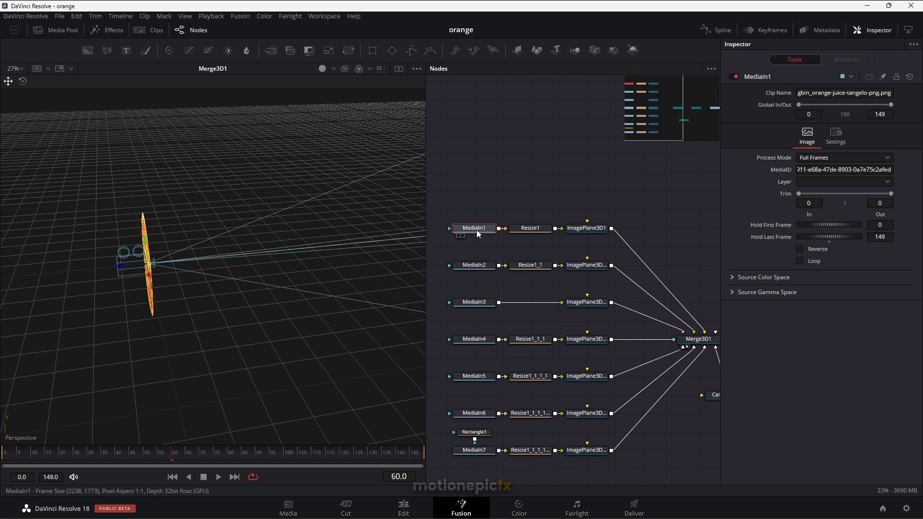
{"action": "right_click", "coordinate": [473, 229]}
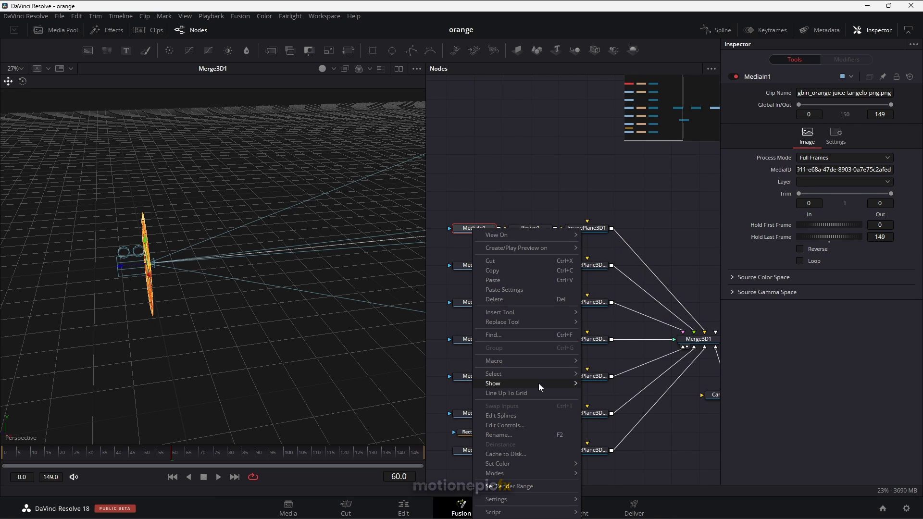
{"action": "mouse_move", "coordinate": [539, 382]}
{"action": "left_click", "coordinate": [612, 383]}
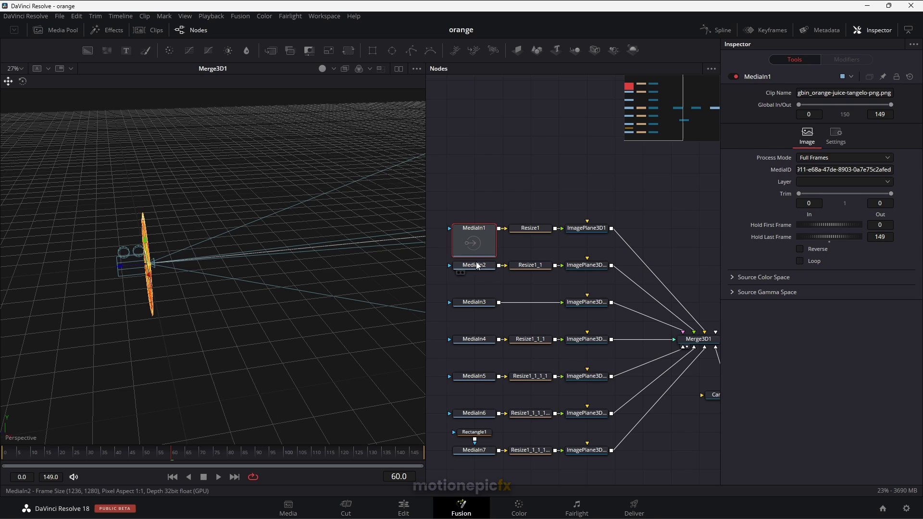
- With the Merge 3D scene shown in the viewer, move the first orange image plane forward along Z to about 0.318
{"action": "left_click", "coordinate": [555, 242]}
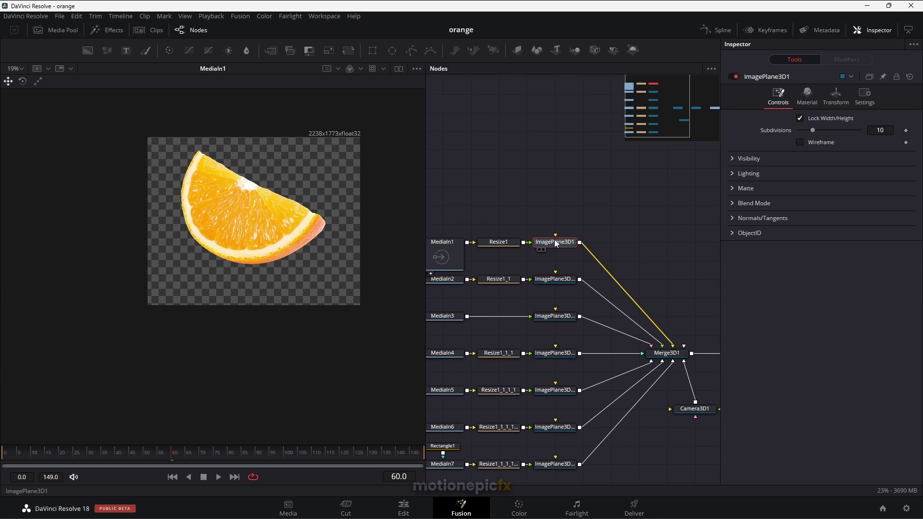
{"action": "left_click", "coordinate": [835, 94]}
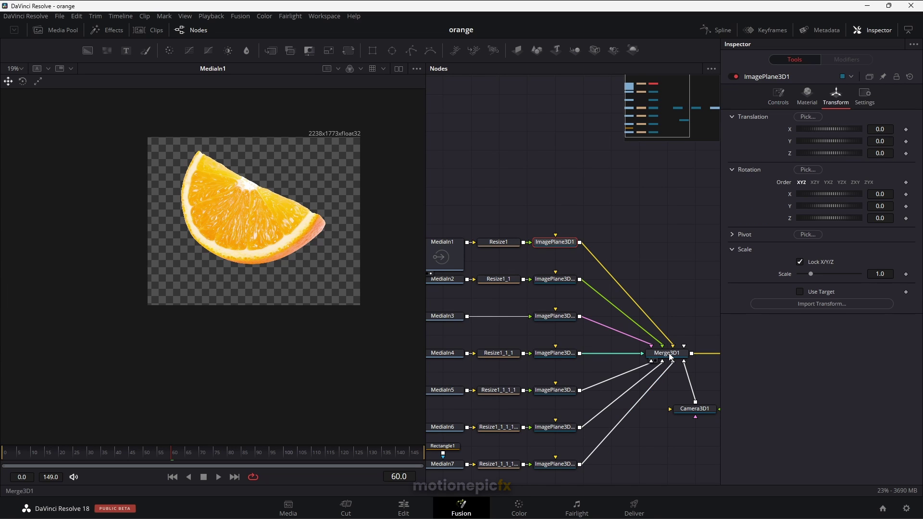
{"action": "left_click_drag", "start_coordinate": [668, 355], "coordinate": [284, 262]}
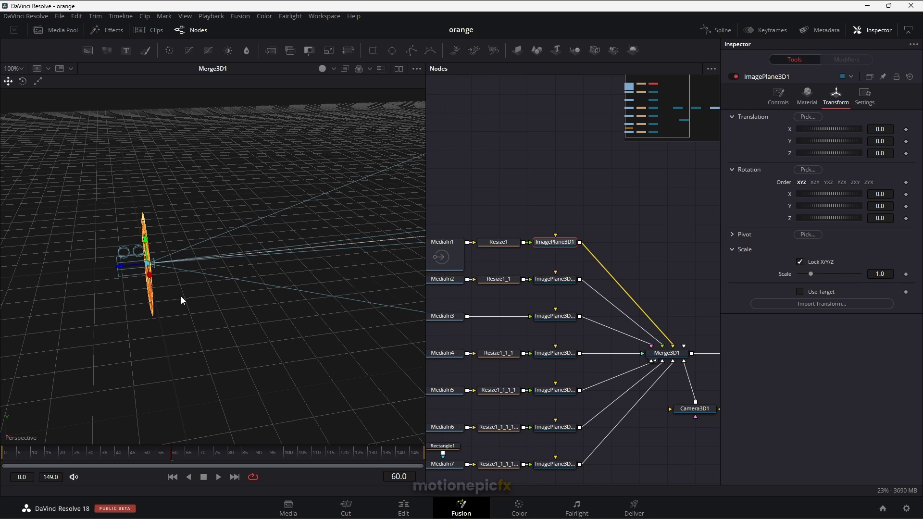
{"action": "left_click_drag", "start_coordinate": [183, 275], "coordinate": [215, 264]}
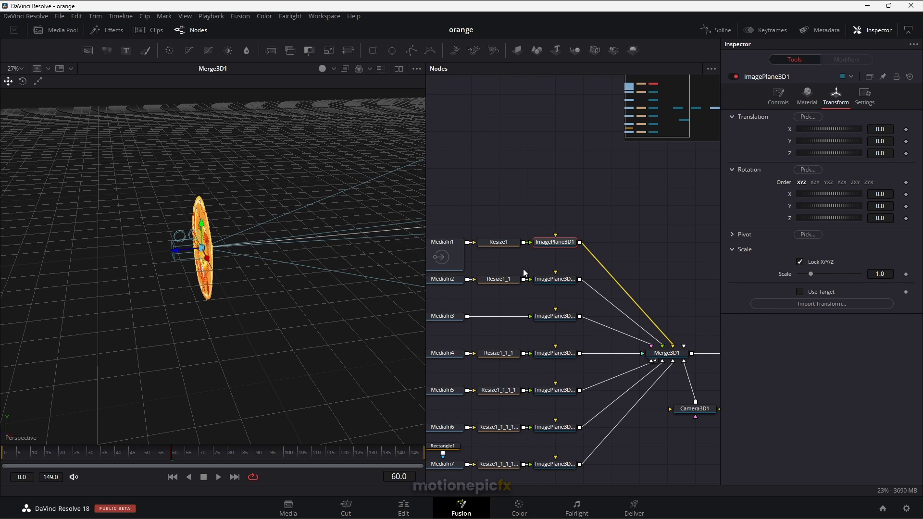
{"action": "left_click", "coordinate": [667, 354]}
{"action": "left_click", "coordinate": [549, 245]}
{"action": "left_click_drag", "start_coordinate": [175, 252], "coordinate": [142, 253]}
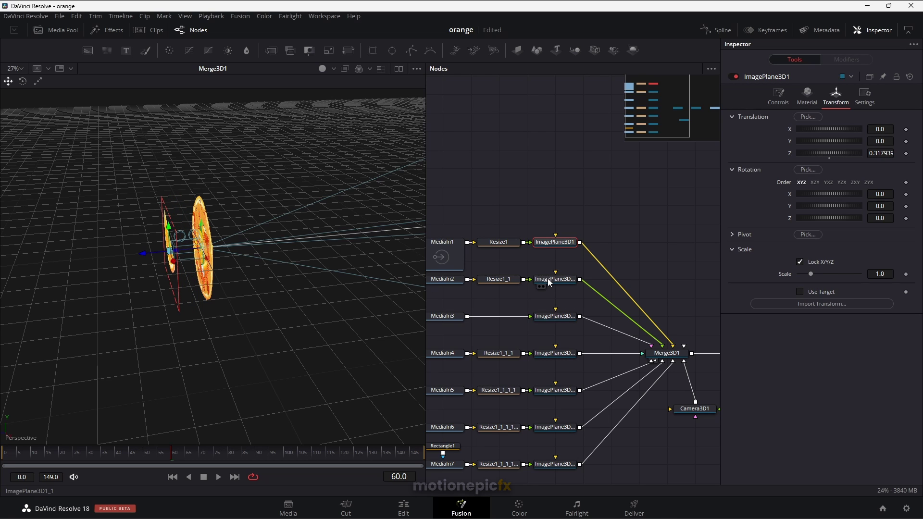
- Move the second, third and fourth image planes forward along Z, spacing each one farther out than the previous
{"action": "left_click", "coordinate": [549, 280]}
{"action": "left_click_drag", "start_coordinate": [176, 251], "coordinate": [103, 251]}
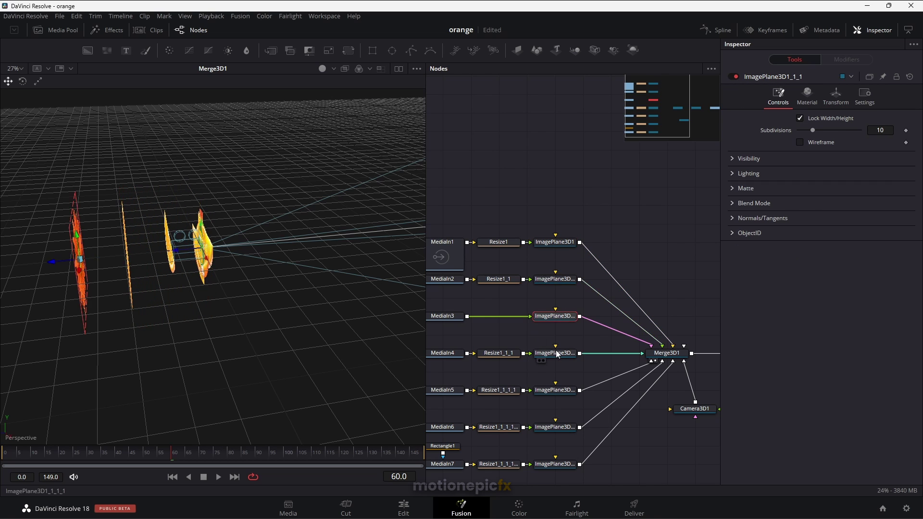
{"action": "left_click", "coordinate": [557, 354]}
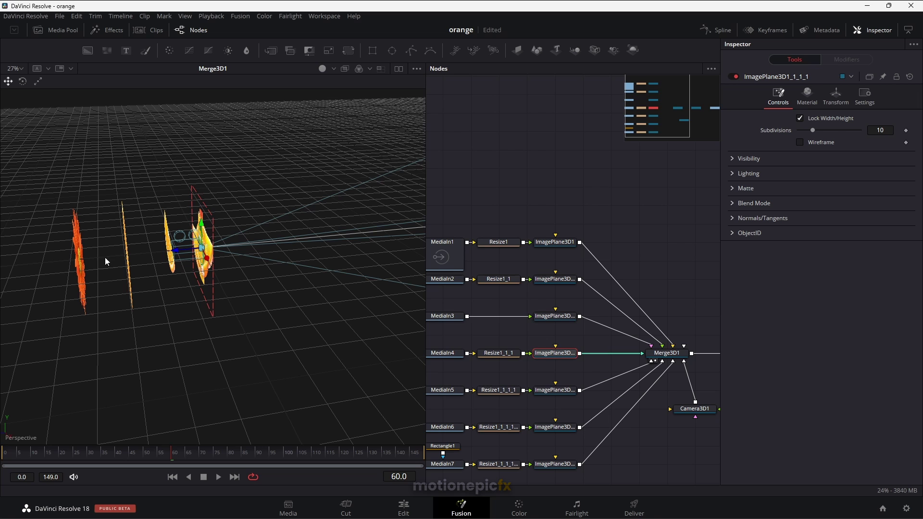
{"action": "left_click_drag", "start_coordinate": [179, 255], "coordinate": [9, 257]}
{"action": "left_click_drag", "start_coordinate": [77, 316], "coordinate": [144, 302]}
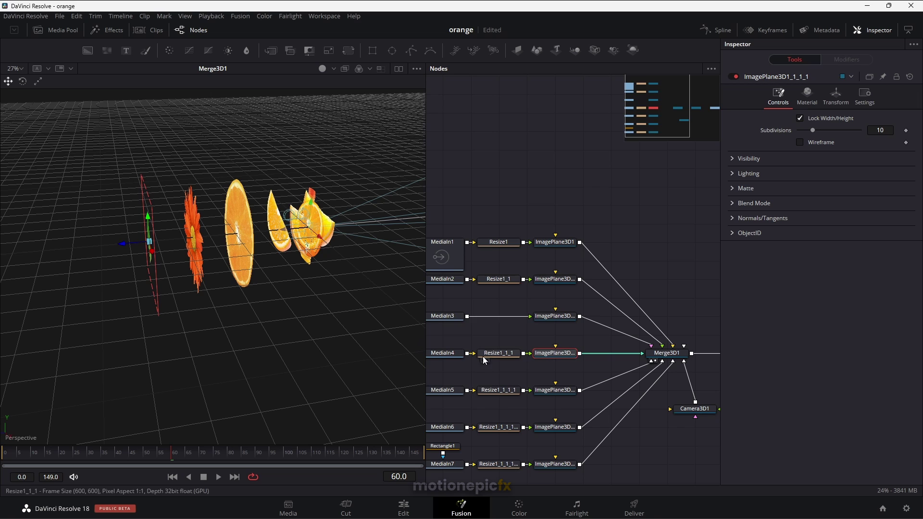
- Move the fifth, sixth and seventh image planes forward along Z, ending with the bottle plane in front of all others
{"action": "left_click_drag", "start_coordinate": [550, 377], "coordinate": [541, 339]}
{"action": "left_click", "coordinate": [547, 353]}
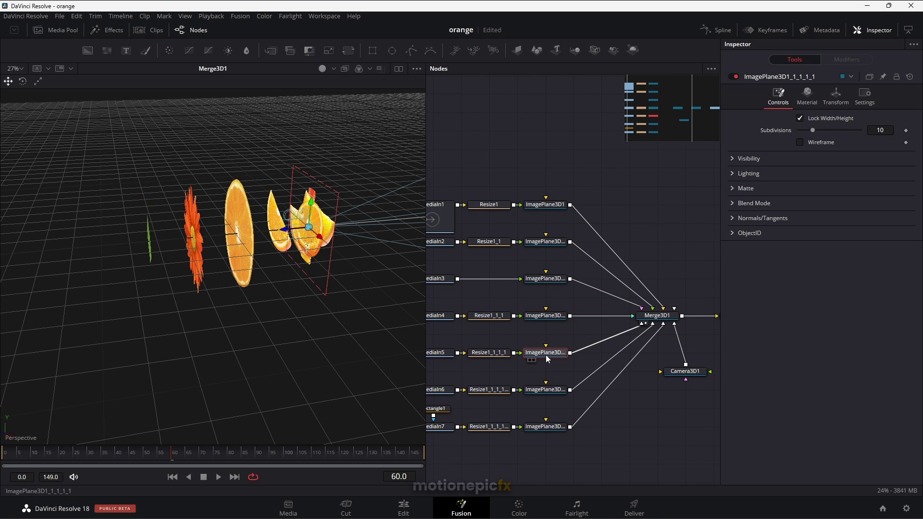
{"action": "left_click_drag", "start_coordinate": [284, 232], "coordinate": [89, 251]}
{"action": "left_click", "coordinate": [542, 390]}
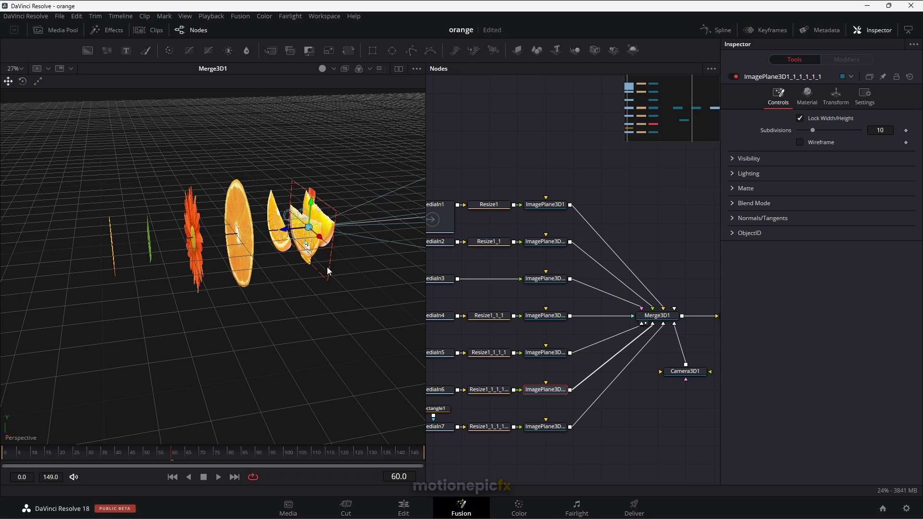
{"action": "left_click_drag", "start_coordinate": [284, 232], "coordinate": [2, 278]}
{"action": "left_click", "coordinate": [539, 426]}
{"action": "left_click_drag", "start_coordinate": [77, 292], "coordinate": [67, 293]}
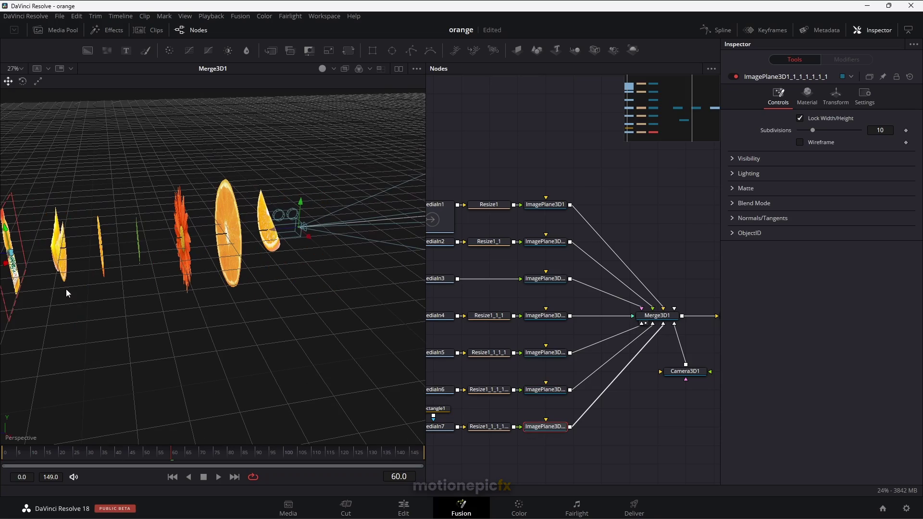
{"action": "left_click_drag", "start_coordinate": [164, 231], "coordinate": [422, 293]}
- Check the Renderer 3D output in the viewer and return to the Merge 3D scene seen from an angle
{"action": "left_click_drag", "start_coordinate": [618, 373], "coordinate": [514, 375]}
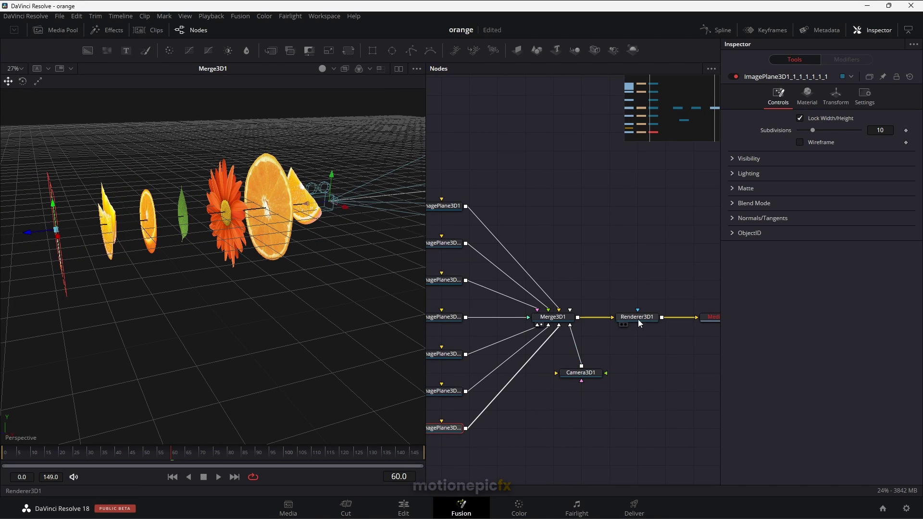
{"action": "left_click", "coordinate": [623, 325]}
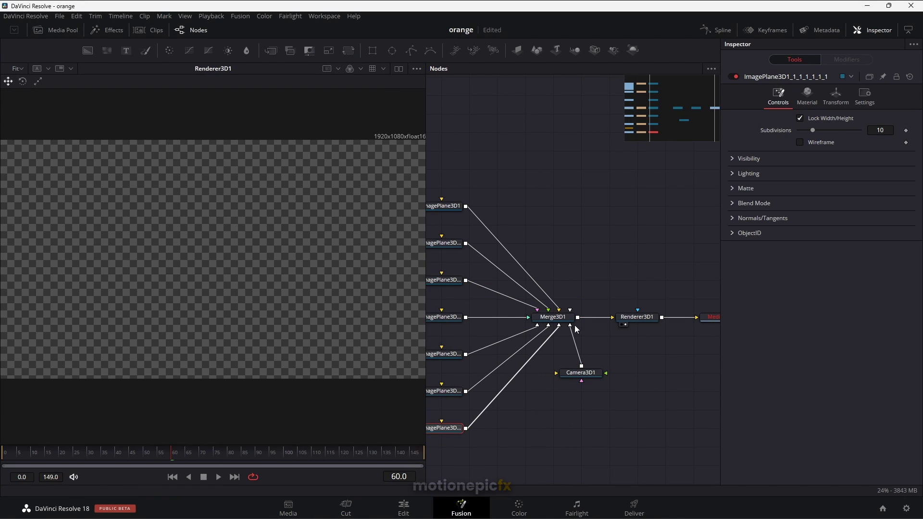
{"action": "left_click_drag", "start_coordinate": [560, 317], "coordinate": [218, 226]}
{"action": "left_click_drag", "start_coordinate": [288, 228], "coordinate": [215, 261]}
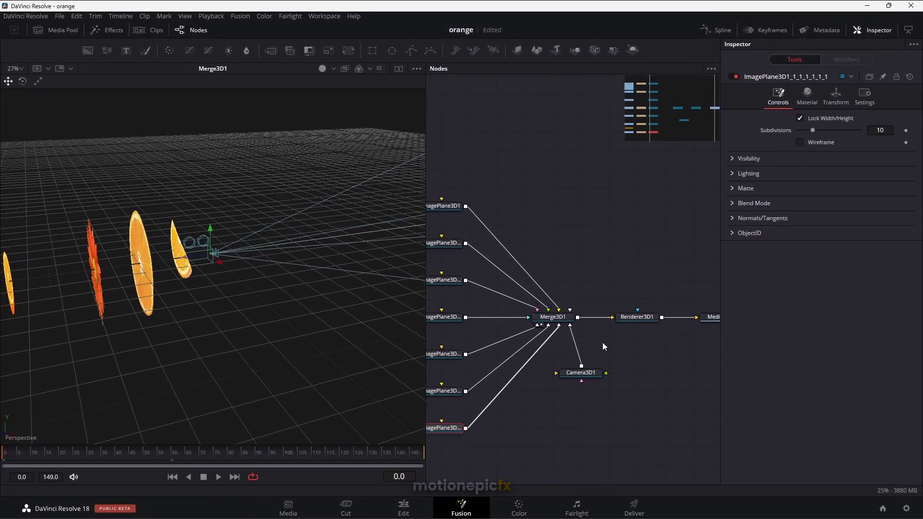
- Animate the Camera 3D node's whole Translate group with starting keyframes at frame 0
{"action": "left_click", "coordinate": [581, 373]}
{"action": "left_click", "coordinate": [822, 94]}
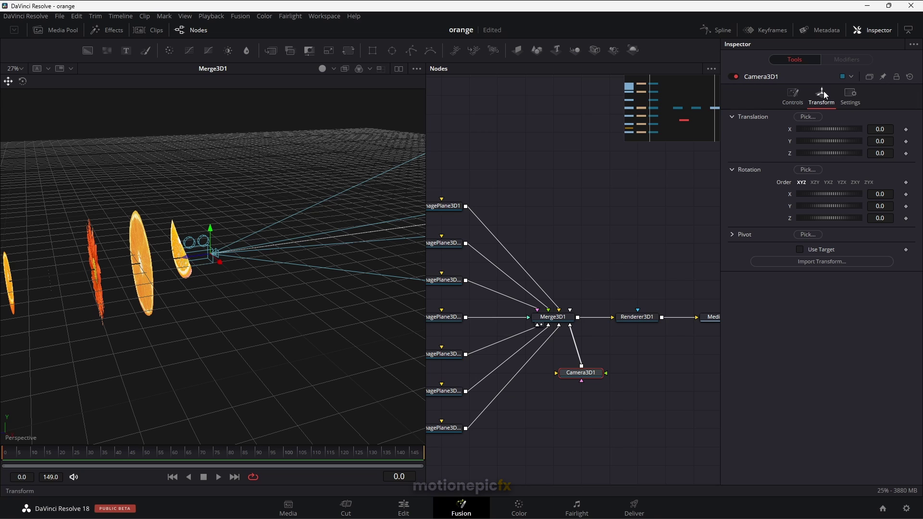
{"action": "right_click", "coordinate": [769, 136]}
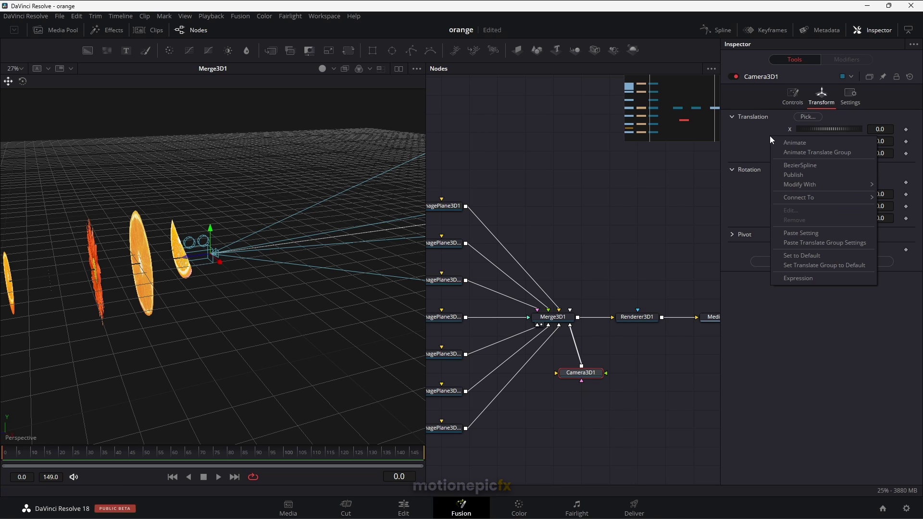
{"action": "left_click", "coordinate": [803, 152]}
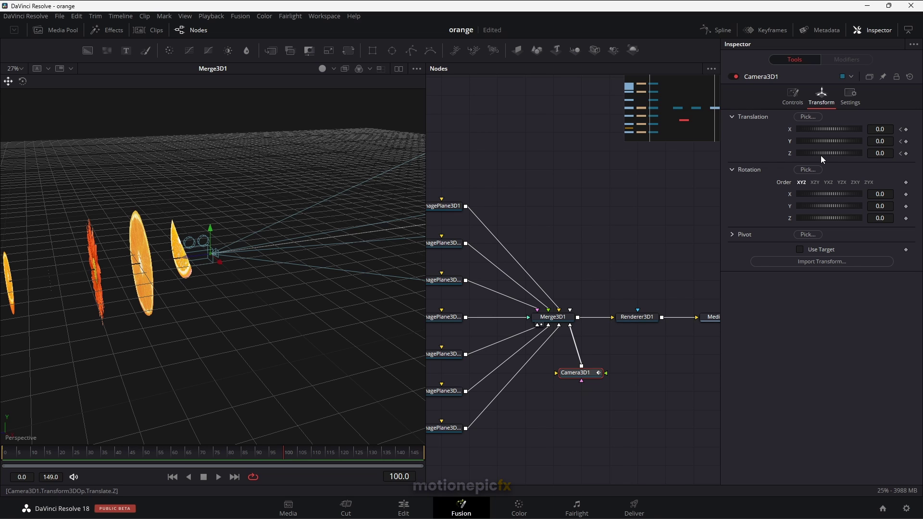
- At frame 100, pull the camera back to a Z translation of 5.91, framing the whole bottle in the Renderer 3D output
{"action": "scroll", "coordinate": [258, 271], "scroll_direction": "down", "scroll_amount": 3}
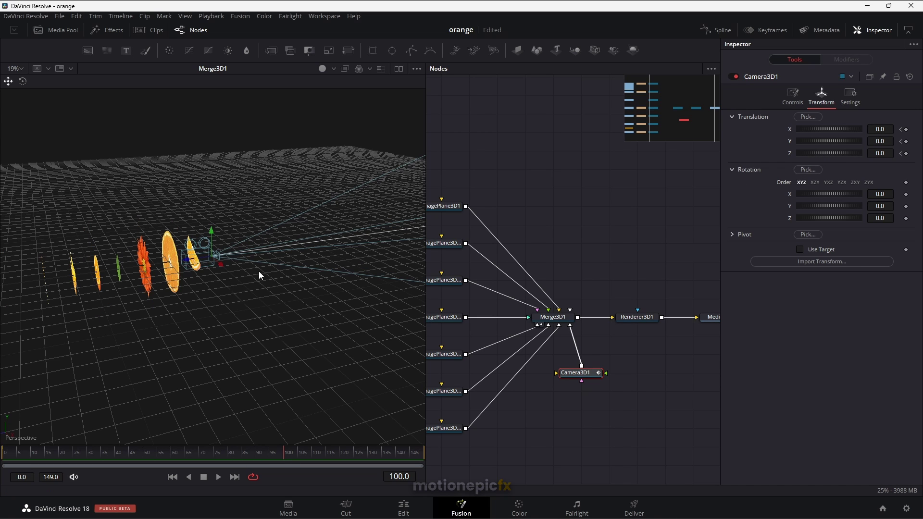
{"action": "left_click_drag", "start_coordinate": [829, 154], "coordinate": [845, 156]}
{"action": "left_click_drag", "start_coordinate": [223, 294], "coordinate": [311, 284]}
{"action": "left_click_drag", "start_coordinate": [44, 293], "coordinate": [82, 291]}
{"action": "mouse_move", "coordinate": [648, 359]}
{"action": "left_mouse_down"}
{"action": "mouse_move", "coordinate": [630, 362]}
{"action": "mouse_move", "coordinate": [658, 363]}
{"action": "left_mouse_up"}
{"action": "left_click_drag", "start_coordinate": [633, 322], "coordinate": [190, 203]}
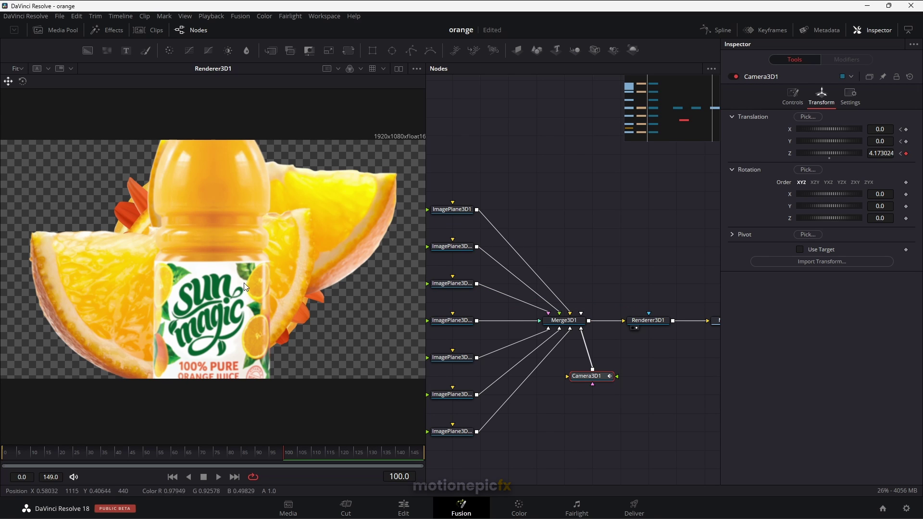
{"action": "left_click", "coordinate": [652, 323]}
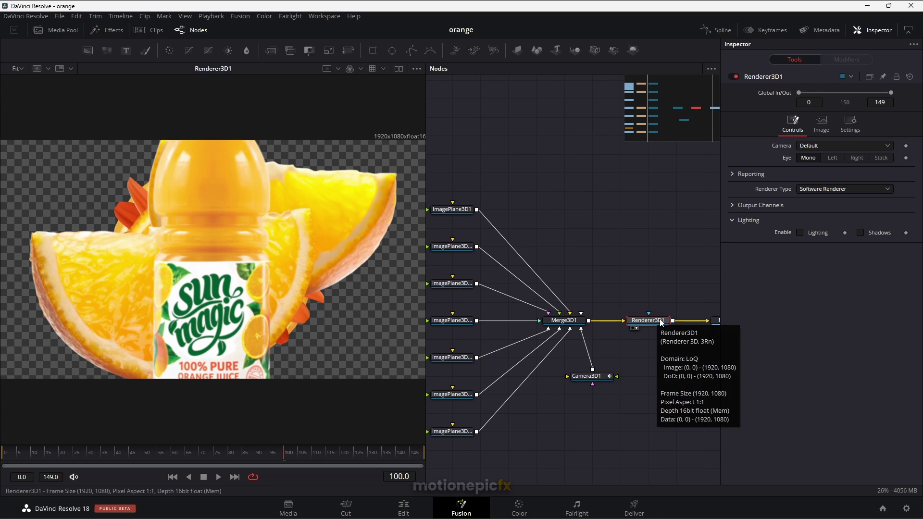
{"action": "left_click", "coordinate": [571, 327]}
{"action": "left_click", "coordinate": [601, 378]}
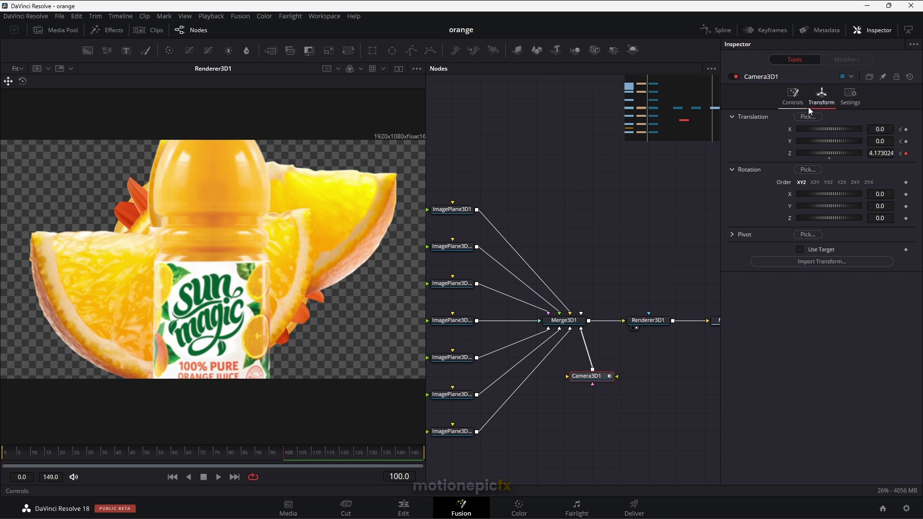
{"action": "left_click_drag", "start_coordinate": [832, 153], "coordinate": [838, 153]}
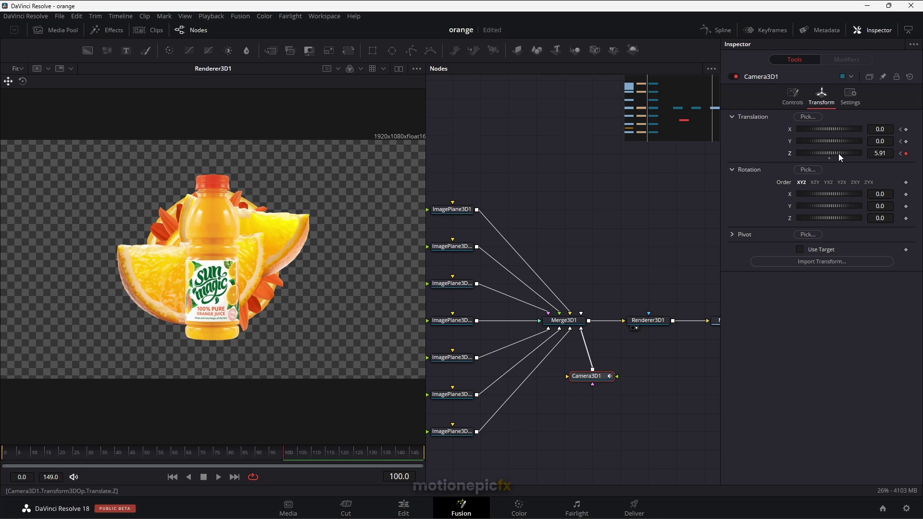
- Smooth the camera's Z motion curve so it eases into frame 100 in the Spline editor, and close the editor
{"action": "left_click", "coordinate": [717, 30]}
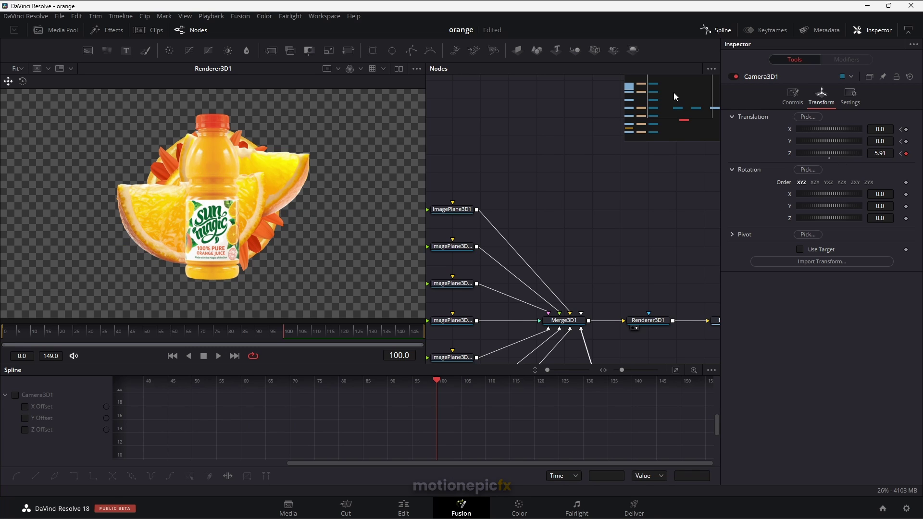
{"action": "left_click", "coordinate": [15, 395]}
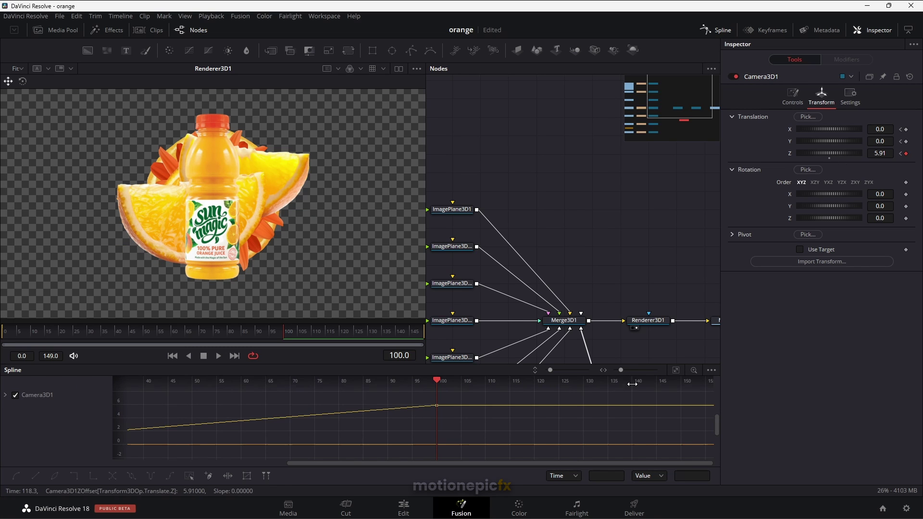
{"action": "left_click", "coordinate": [191, 476]}
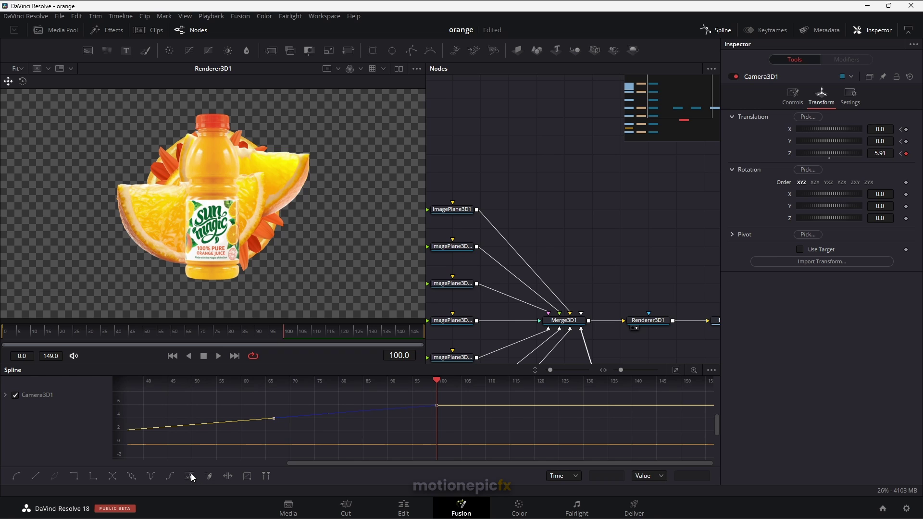
{"action": "left_click", "coordinate": [19, 479]}
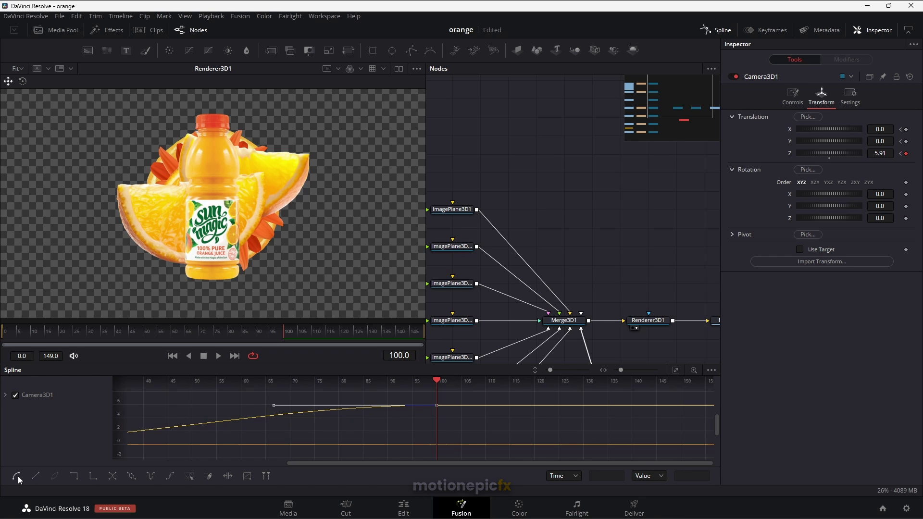
{"action": "left_click", "coordinate": [710, 30]}
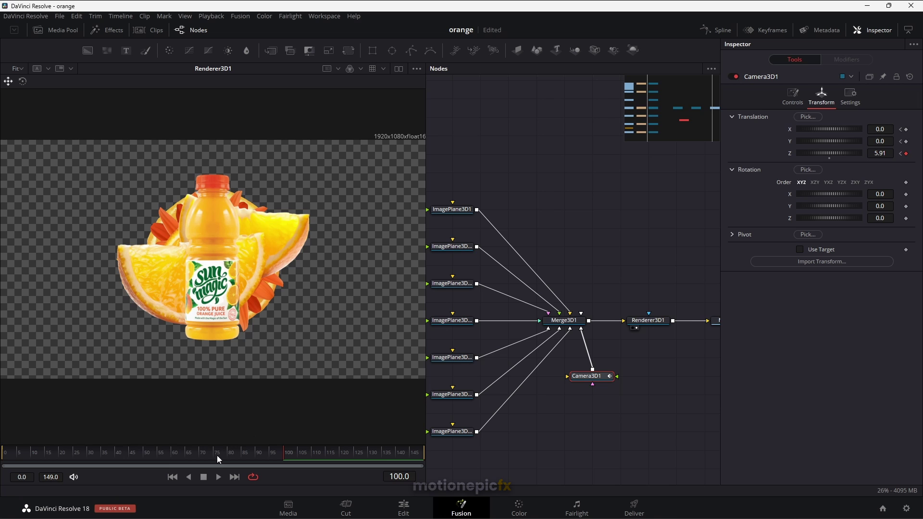
- Play the camera move from the first frame to review it, and return to frame 0
{"action": "left_click", "coordinate": [172, 477]}
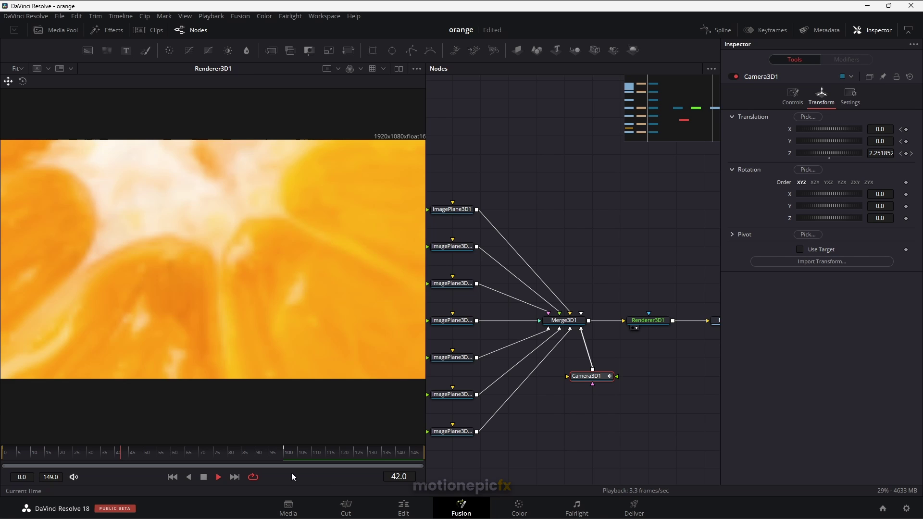
{"action": "right_click", "coordinate": [310, 479]}
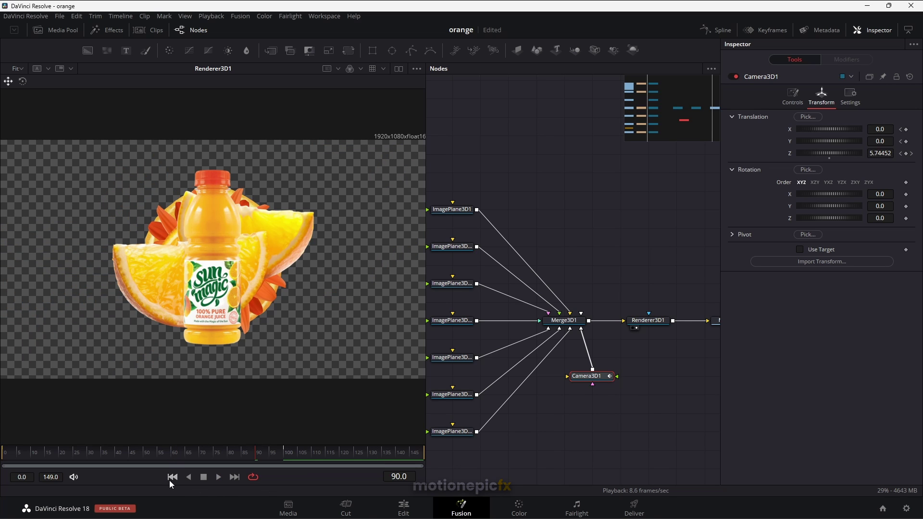
{"action": "left_click", "coordinate": [172, 479]}
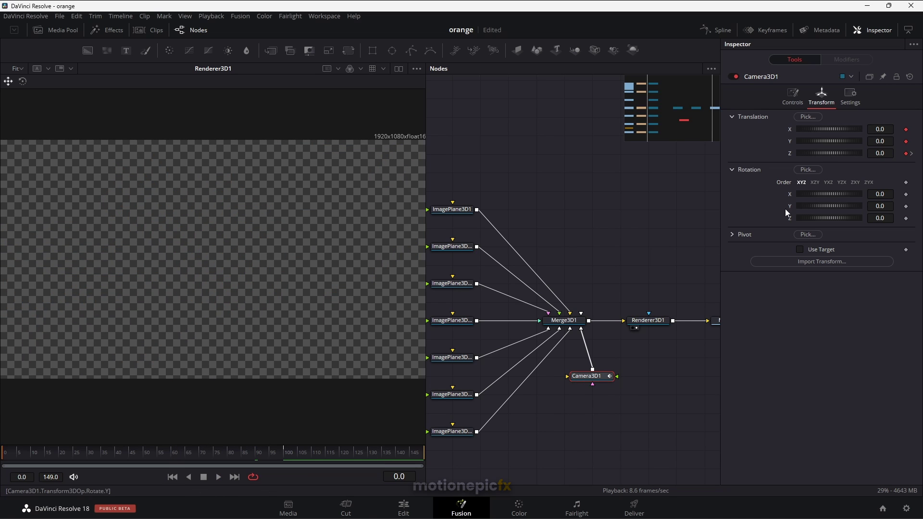
- Keyframe the camera's Z rotation from -50 at frame 0 to 0 at frame 100
{"action": "left_click", "coordinate": [906, 219]}
{"action": "left_click", "coordinate": [890, 215]}
{"action": "type", "text": "-50"}
{"action": "key", "text": "Tab"}
{"action": "left_click", "coordinate": [284, 451]}
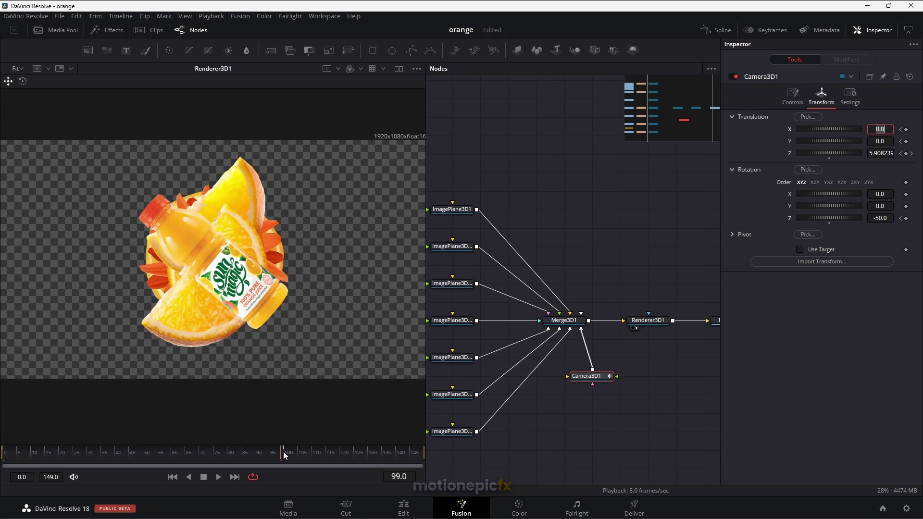
{"action": "left_click", "coordinate": [880, 219]}
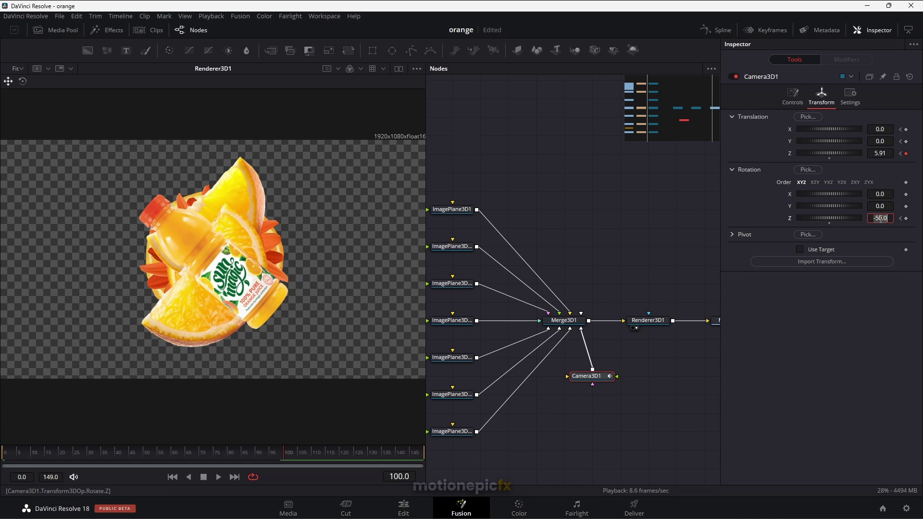
{"action": "type", "text": "0"}
{"action": "key", "text": "Tab"}
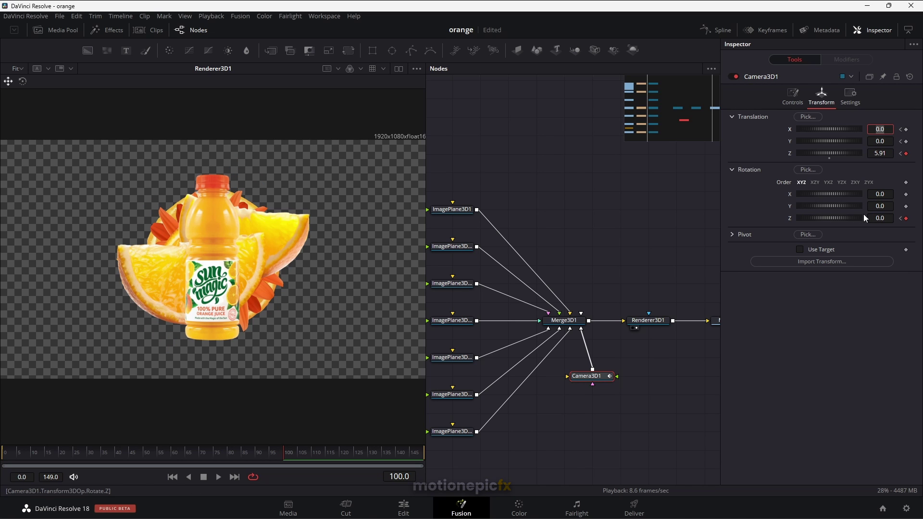
- Isolate the camera's Z Rotation curve in the Spline editor, smooth both its keyframes, and close the editor
{"action": "left_click", "coordinate": [716, 29]}
{"action": "left_click", "coordinate": [5, 395]}
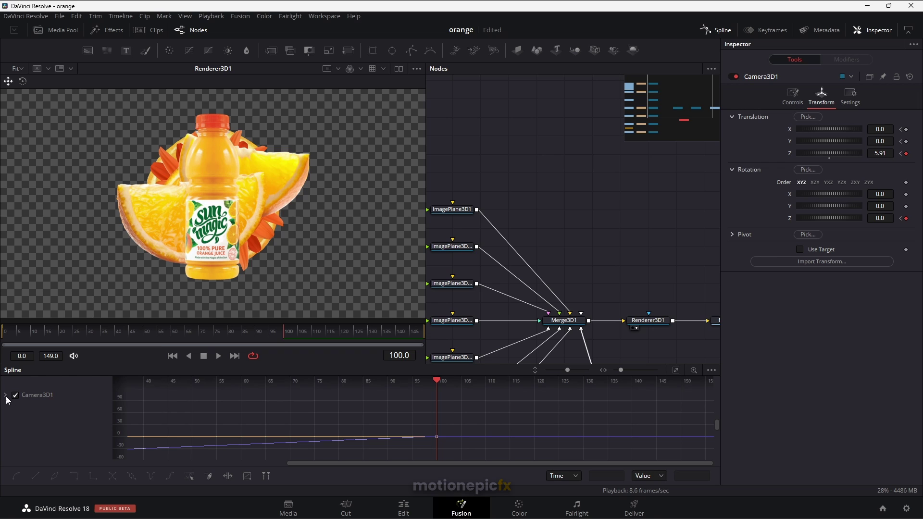
{"action": "left_click", "coordinate": [24, 407]}
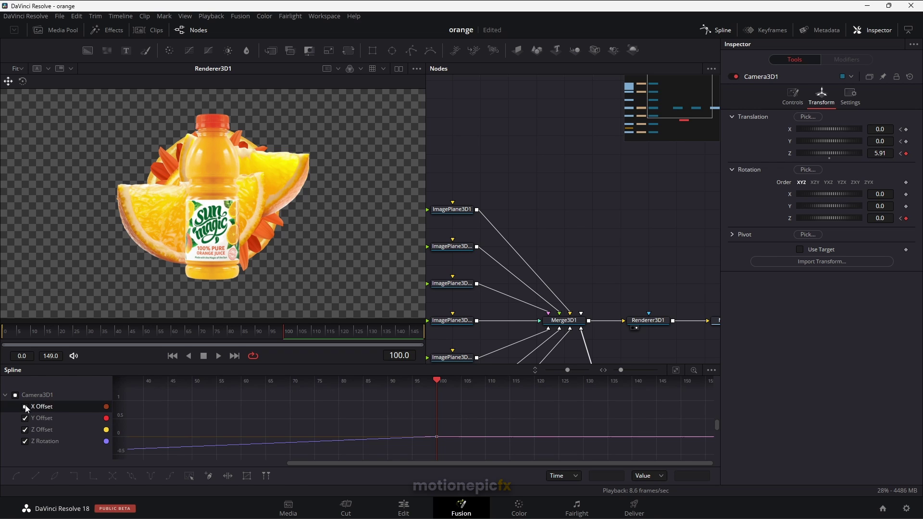
{"action": "left_click", "coordinate": [27, 416]}
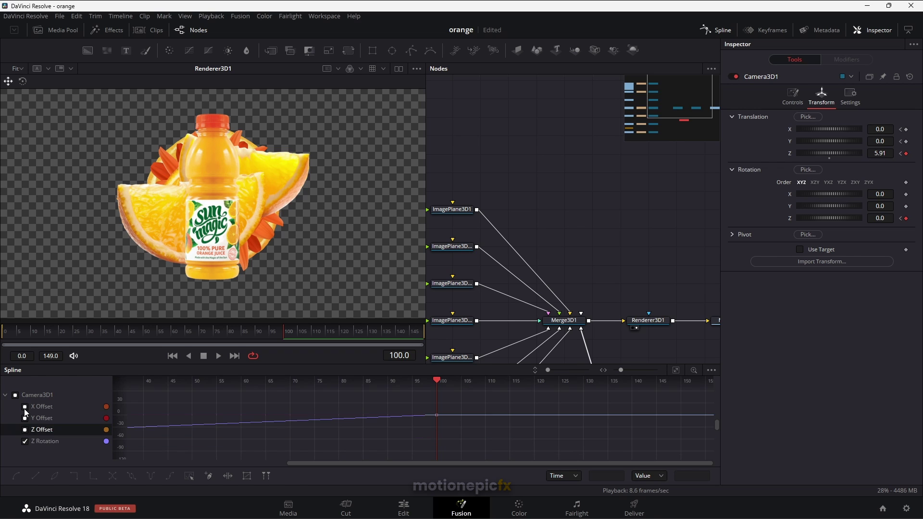
{"action": "left_click", "coordinate": [34, 442]}
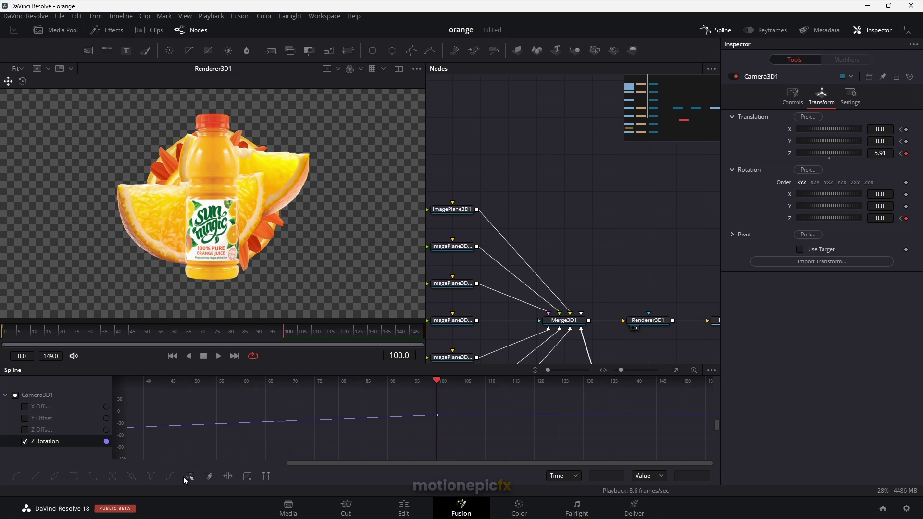
{"action": "left_click", "coordinate": [675, 370]}
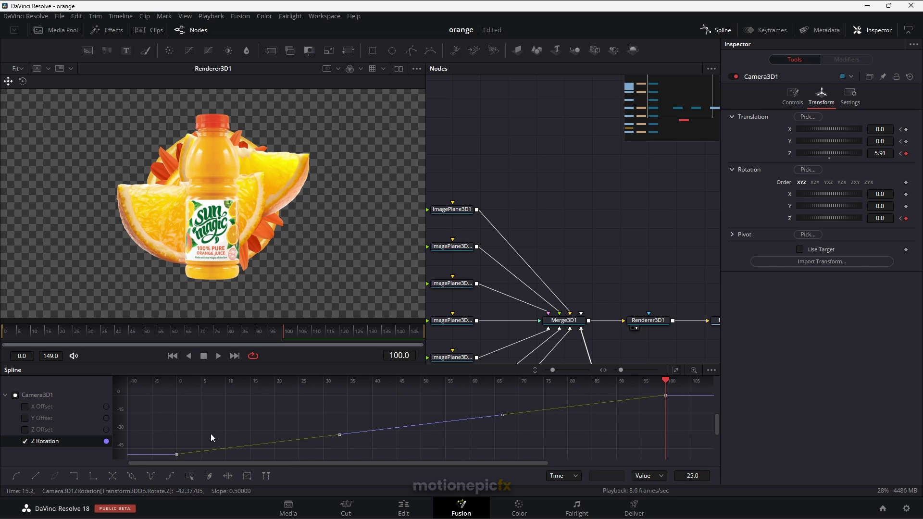
{"action": "left_click", "coordinate": [19, 476]}
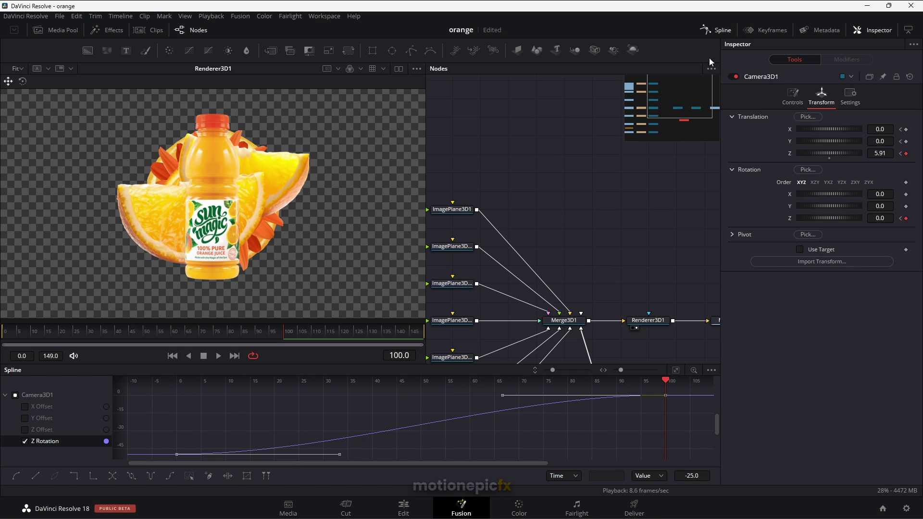
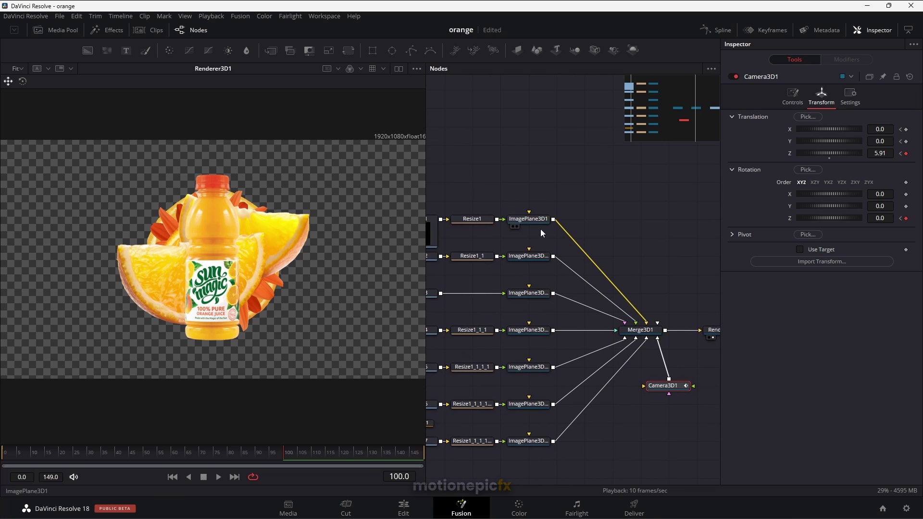
- Shift the large orange wedge's image plane, ImagePlane3D1, to an X translation of 0.58
{"action": "left_click", "coordinate": [533, 213]}
{"action": "left_click_drag", "start_coordinate": [492, 286], "coordinate": [551, 290]}
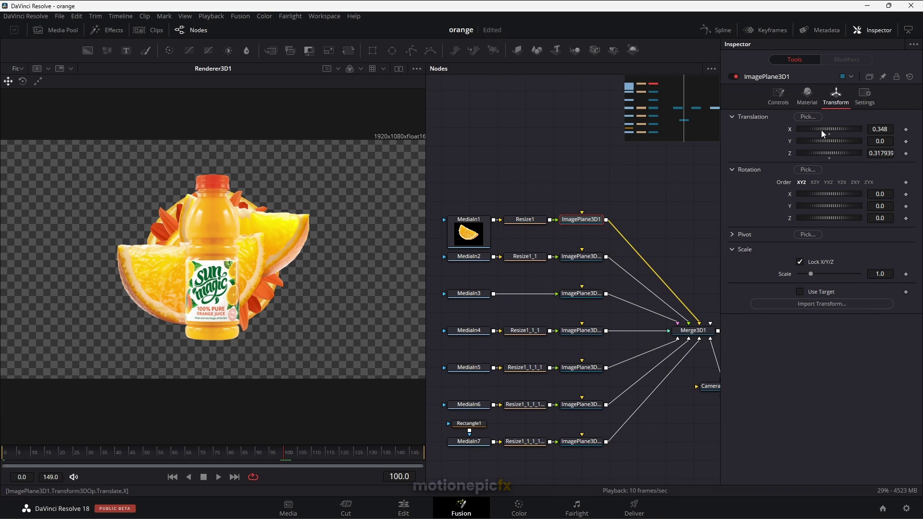
{"action": "left_click_drag", "start_coordinate": [821, 130], "coordinate": [825, 131]}
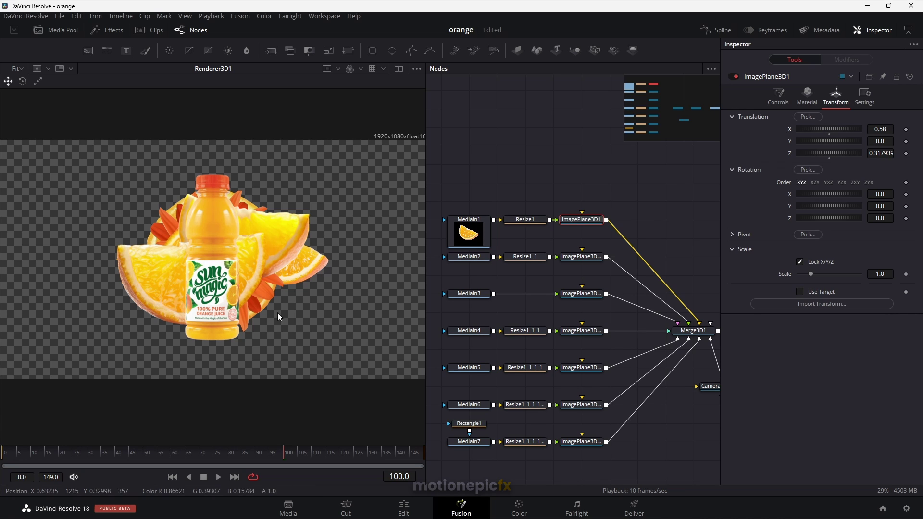
- Scale MediaIn6's orange-wedges image plane to 0.331, place it at X -0.311, Y -0.331, and rotate it 15.7 about Z
{"action": "left_click_drag", "start_coordinate": [581, 414], "coordinate": [572, 376]}
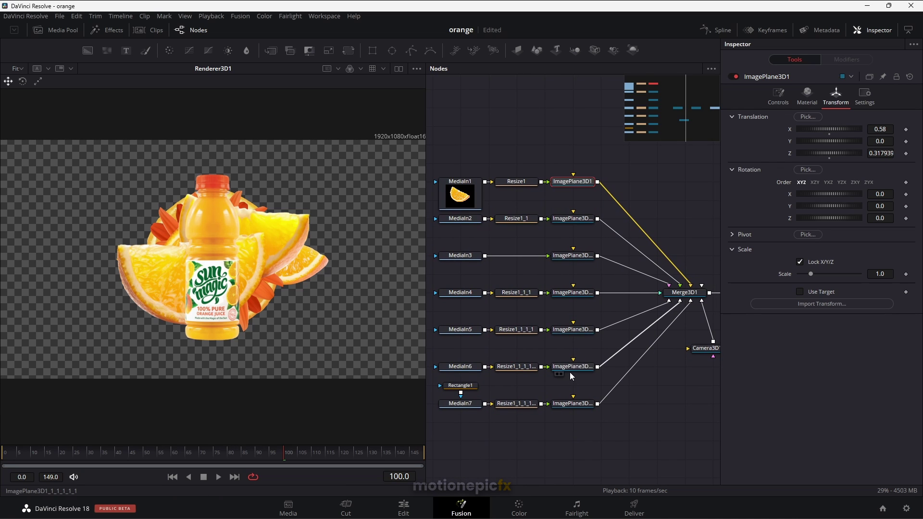
{"action": "left_click", "coordinate": [571, 373]}
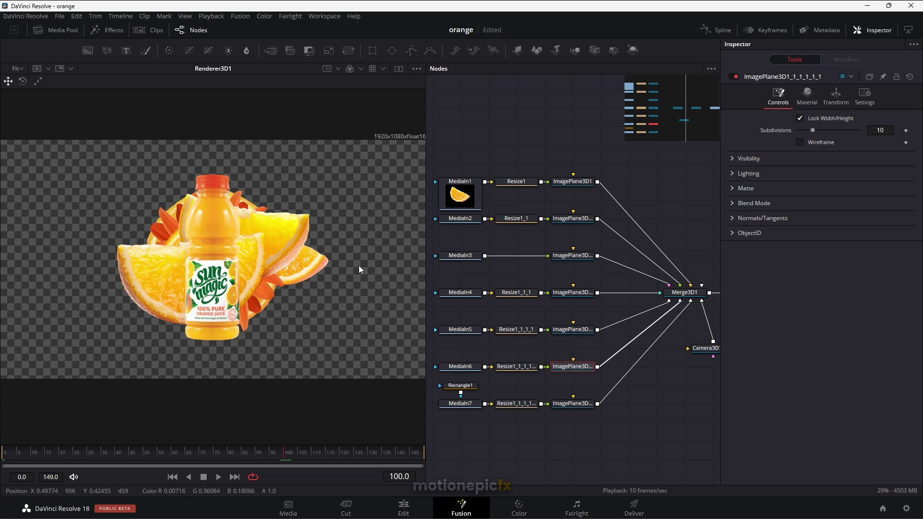
{"action": "left_click", "coordinate": [836, 99]}
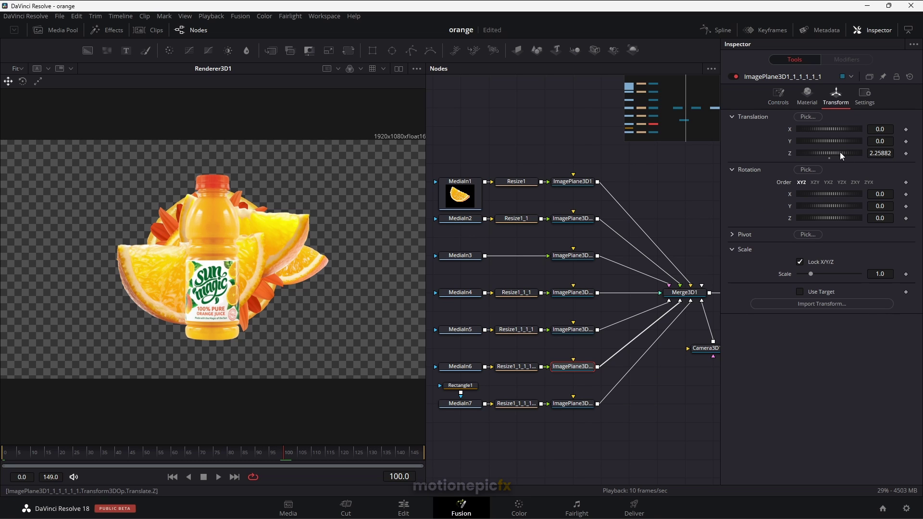
{"action": "left_click_drag", "start_coordinate": [842, 153], "coordinate": [839, 155]}
{"action": "left_click_drag", "start_coordinate": [809, 271], "coordinate": [802, 271]}
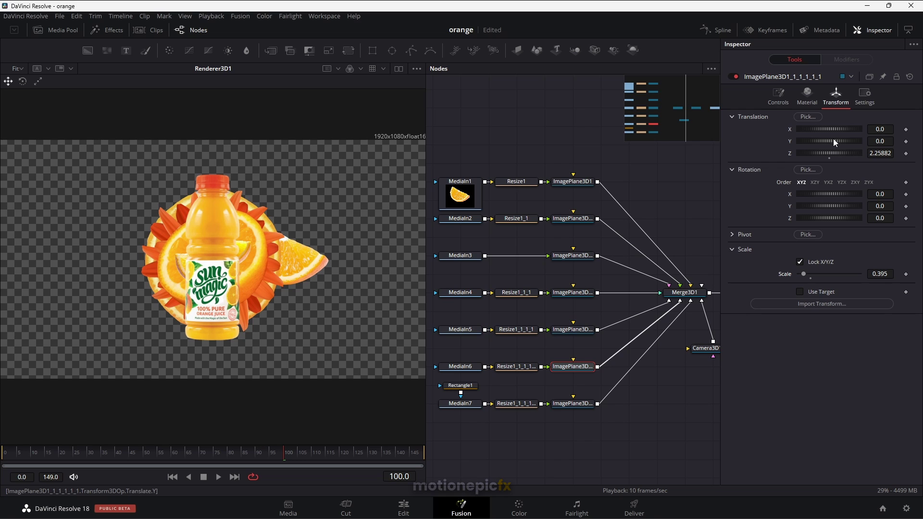
{"action": "mouse_move", "coordinate": [834, 130]}
{"action": "left_mouse_down"}
{"action": "mouse_move", "coordinate": [823, 125]}
{"action": "mouse_move", "coordinate": [841, 140]}
{"action": "left_mouse_up"}
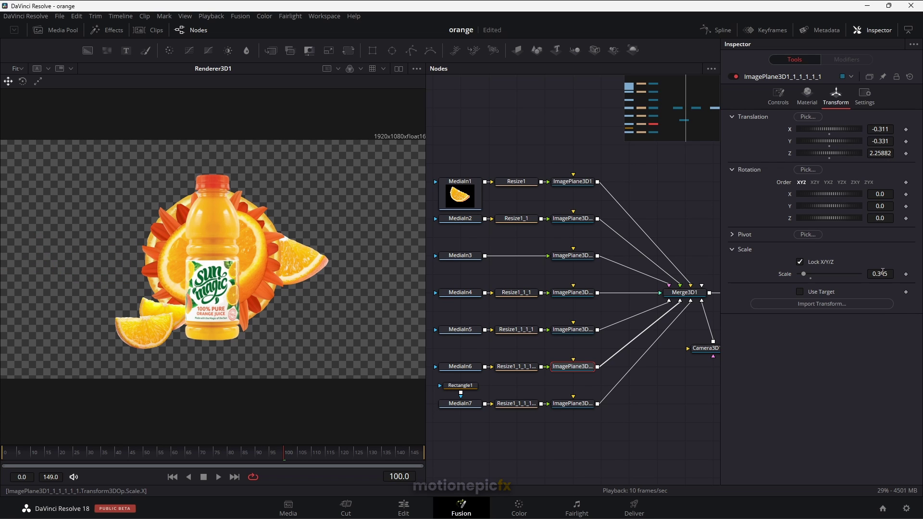
{"action": "left_click_drag", "start_coordinate": [882, 272], "coordinate": [851, 274]}
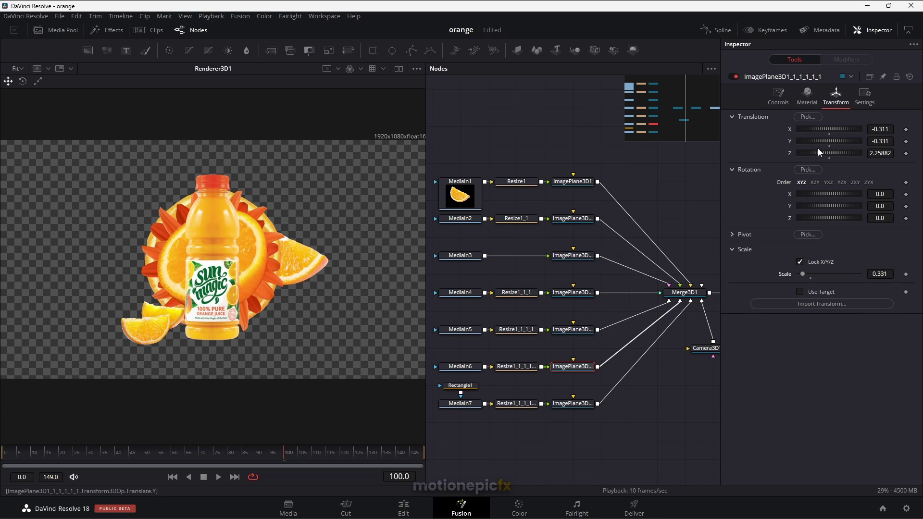
{"action": "left_click_drag", "start_coordinate": [833, 217], "coordinate": [836, 220]}
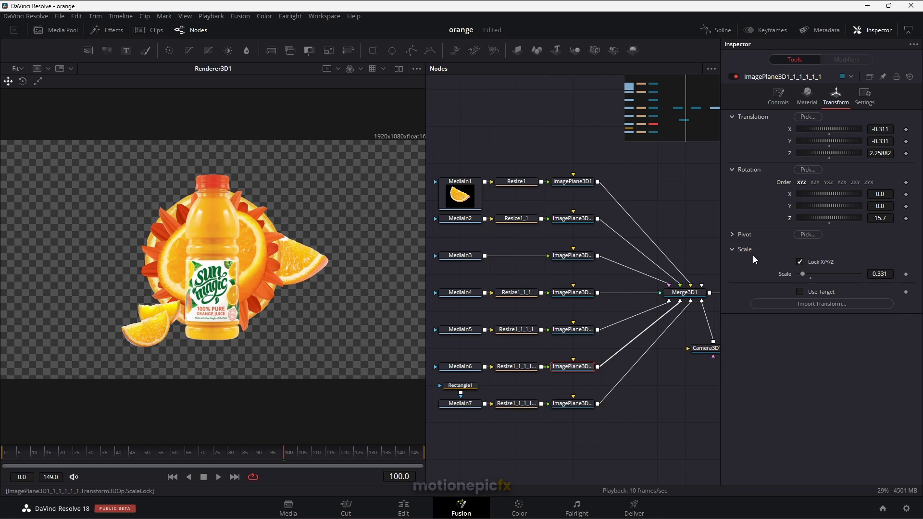
- Scale MediaIn5's halved-orange image plane to 0.434, place it at X 0.302, Y -0.201, and set its Z rotation to -76.3
{"action": "left_click", "coordinate": [573, 330]}
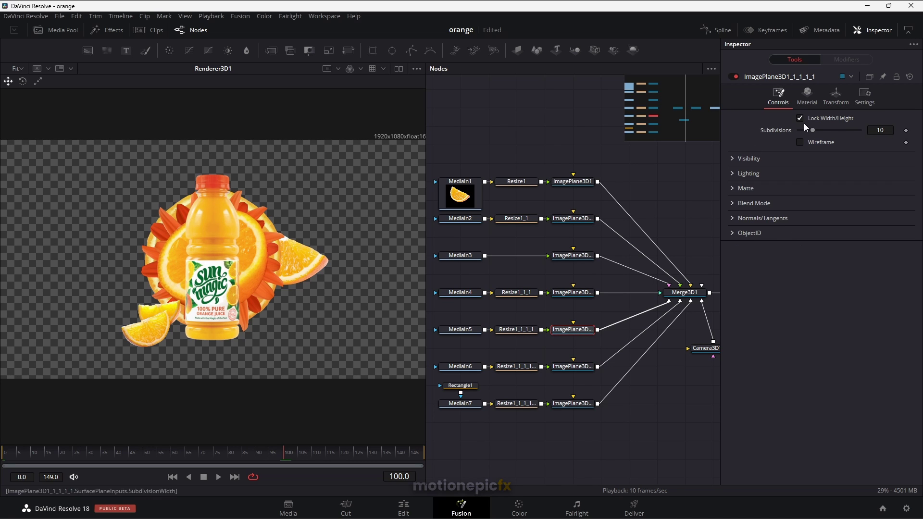
{"action": "left_click", "coordinate": [834, 101]}
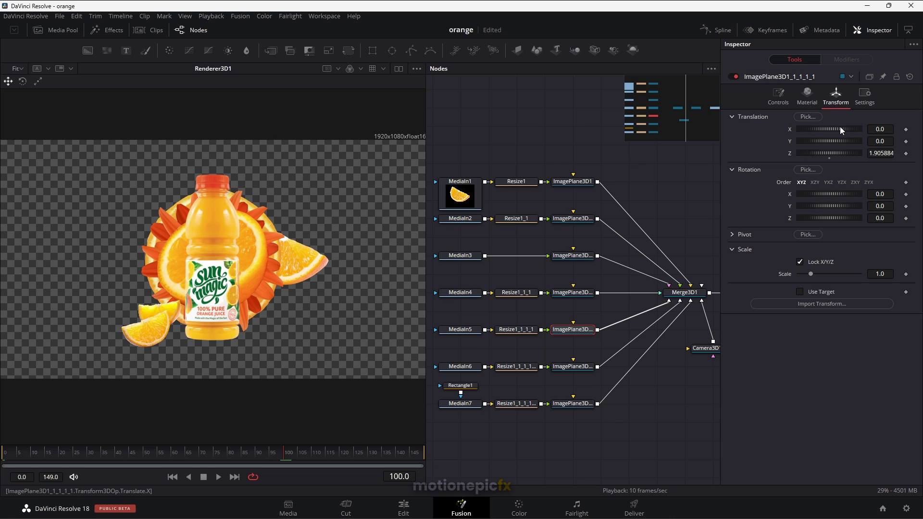
{"action": "left_click_drag", "start_coordinate": [835, 128], "coordinate": [839, 131]}
{"action": "left_click_drag", "start_coordinate": [811, 274], "coordinate": [803, 275]}
{"action": "left_click_drag", "start_coordinate": [845, 140], "coordinate": [823, 142]}
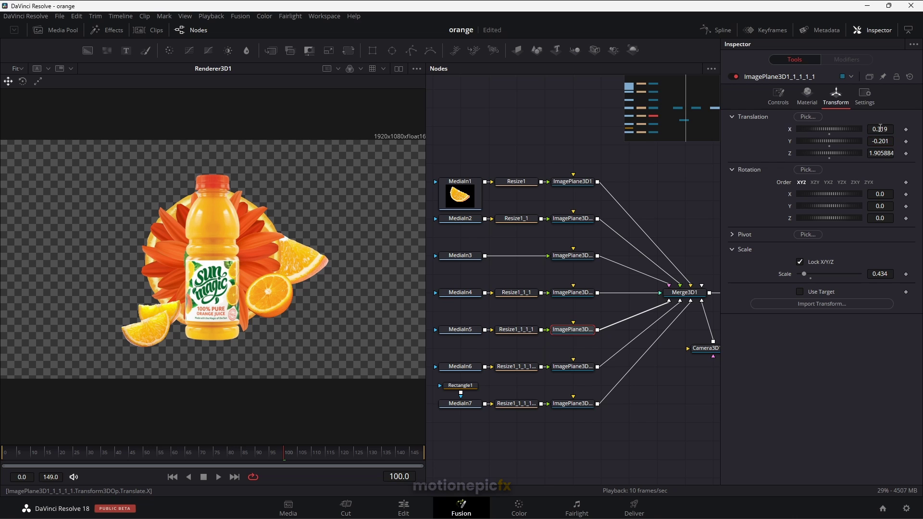
{"action": "left_click_drag", "start_coordinate": [880, 127], "coordinate": [875, 129]}
{"action": "left_click_drag", "start_coordinate": [879, 217], "coordinate": [833, 220]}
- Scale MediaIn4's leaf image plane to 0.473, place it at X -0.196, Y 0.437, and set its Z rotation to -23.5
{"action": "scroll", "coordinate": [579, 355], "scroll_direction": "up", "scroll_amount": 2}
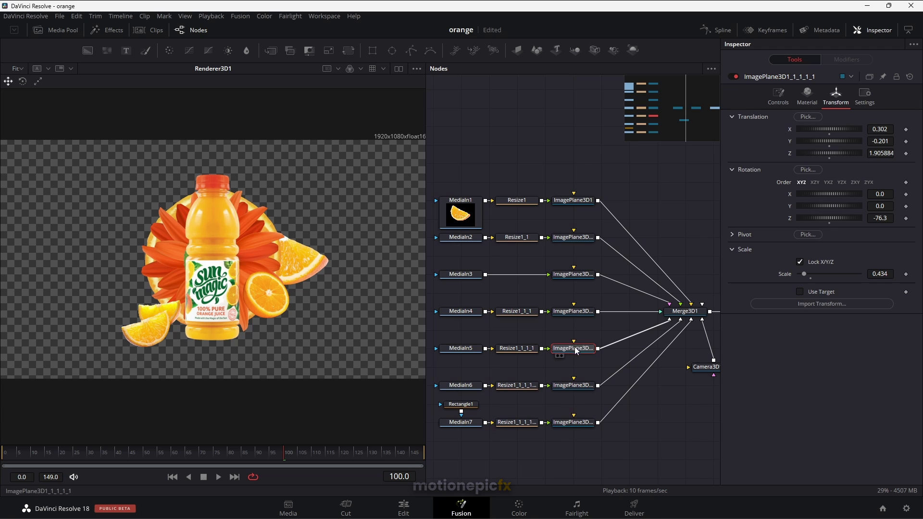
{"action": "left_click", "coordinate": [574, 312]}
{"action": "left_click", "coordinate": [836, 94]}
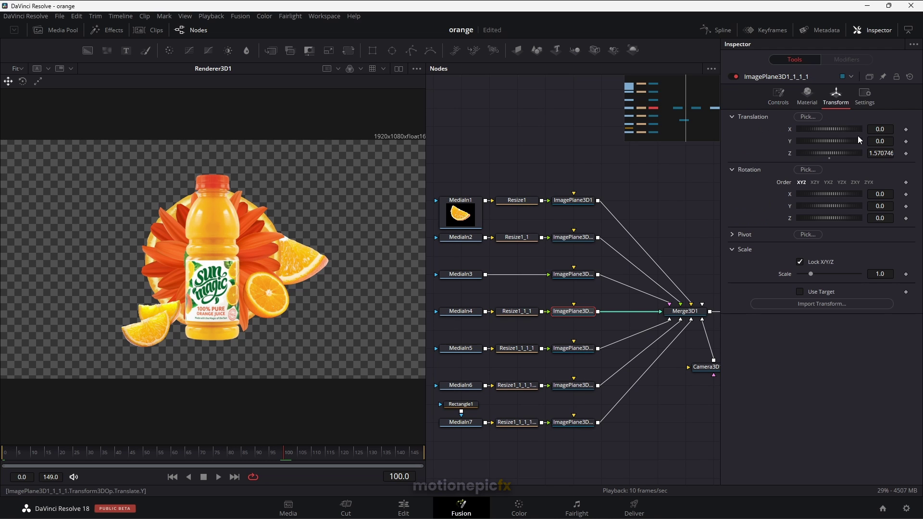
{"action": "left_click_drag", "start_coordinate": [844, 130], "coordinate": [834, 131]}
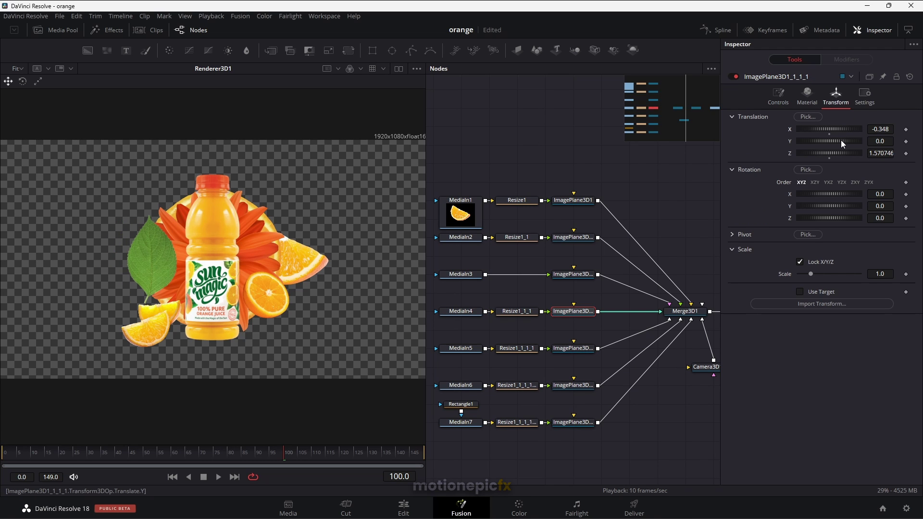
{"action": "left_click_drag", "start_coordinate": [810, 274], "coordinate": [805, 277]}
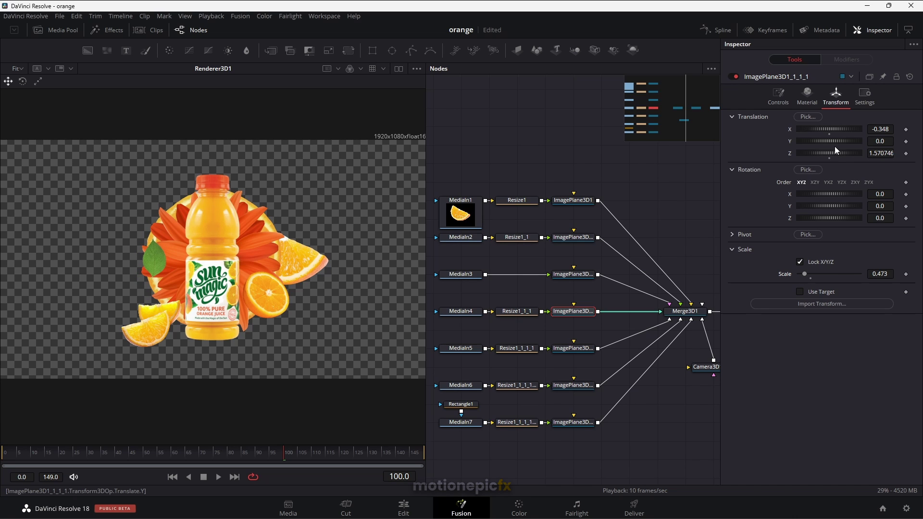
{"action": "left_click_drag", "start_coordinate": [832, 145], "coordinate": [839, 144]}
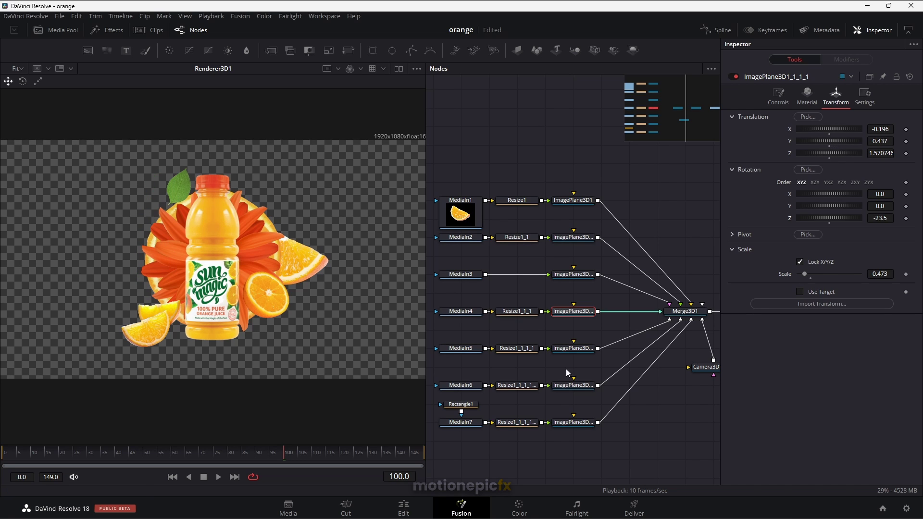
- Scale MediaIn3's flower image plane to 0.316 and place it beside the bottle, below the leaf
{"action": "left_click", "coordinate": [573, 274]}
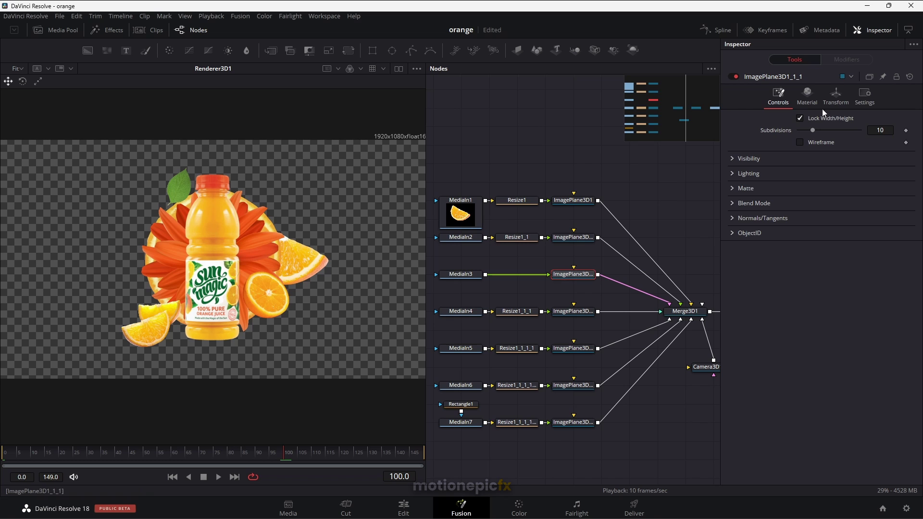
{"action": "left_click", "coordinate": [836, 98]}
{"action": "left_click_drag", "start_coordinate": [820, 129], "coordinate": [829, 129]}
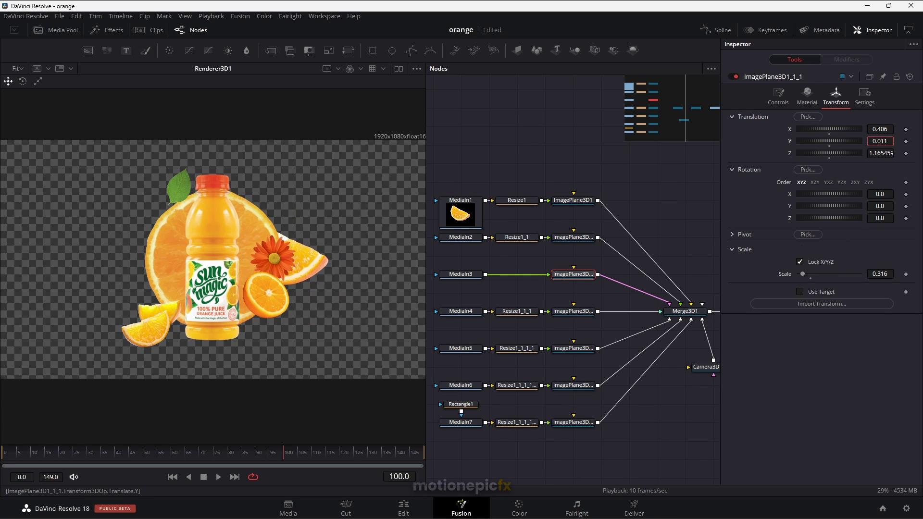
{"action": "left_click_drag", "start_coordinate": [829, 129], "coordinate": [836, 129]}
- Scale MediaIn2's round orange-slice image plane to 0.348 and place it behind the bottle cap at X 0.151, Y 0.502
{"action": "left_click", "coordinate": [576, 238]}
{"action": "left_click", "coordinate": [836, 96]}
{"action": "left_click_drag", "start_coordinate": [811, 274], "coordinate": [804, 273]}
{"action": "left_click_drag", "start_coordinate": [828, 141], "coordinate": [837, 141]}
{"action": "left_click_drag", "start_coordinate": [804, 274], "coordinate": [802, 274]}
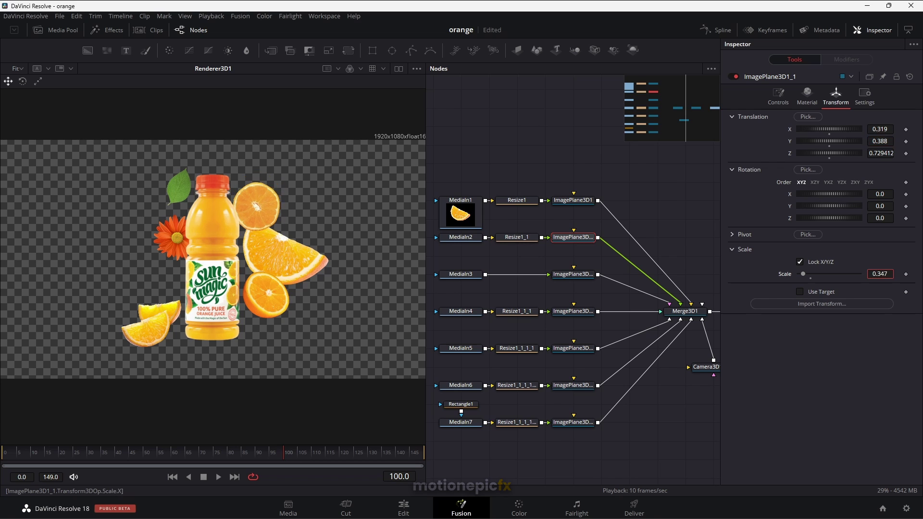
{"action": "left_click_drag", "start_coordinate": [828, 141], "coordinate": [831, 141]}
{"action": "left_click_drag", "start_coordinate": [829, 129], "coordinate": [824, 129]}
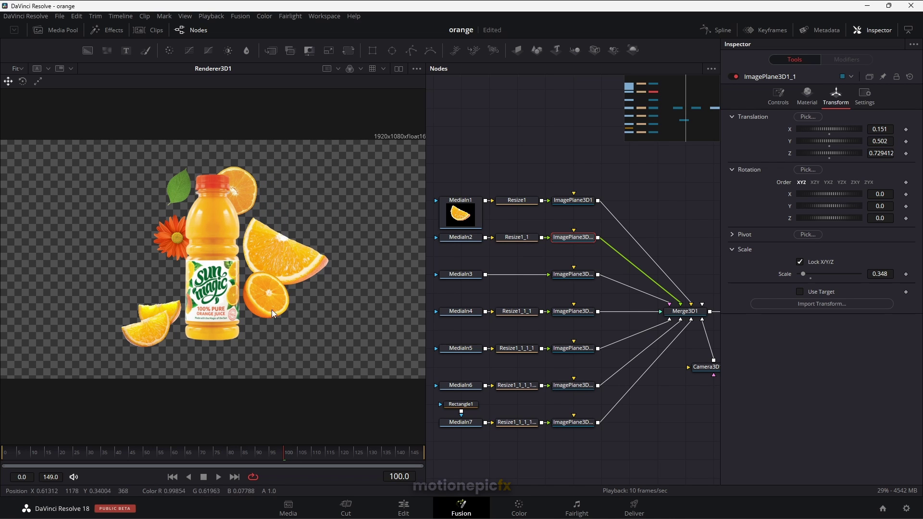
- Play the animation from the first frame to review the rotating pull-back with the rearranged planes, and stop playback
{"action": "left_click_drag", "start_coordinate": [655, 388], "coordinate": [541, 392]}
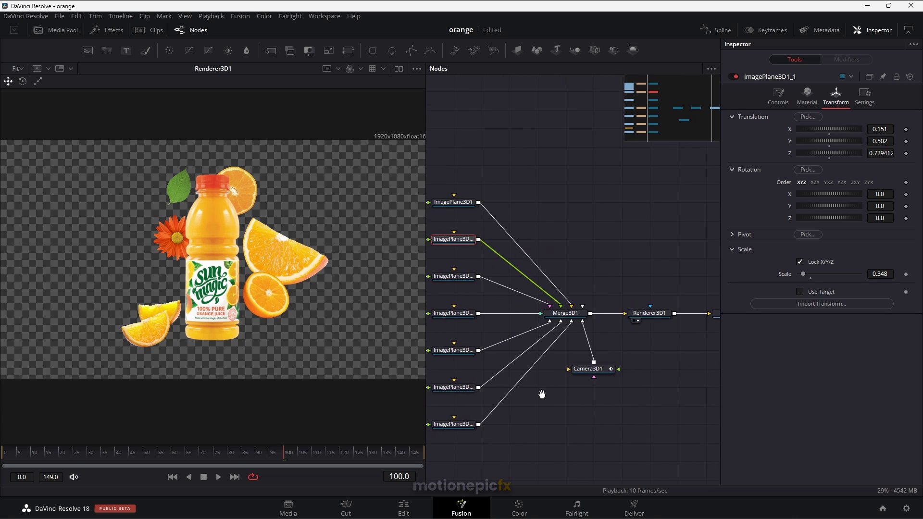
{"action": "left_click", "coordinate": [174, 479]}
{"action": "left_click", "coordinate": [218, 477]}
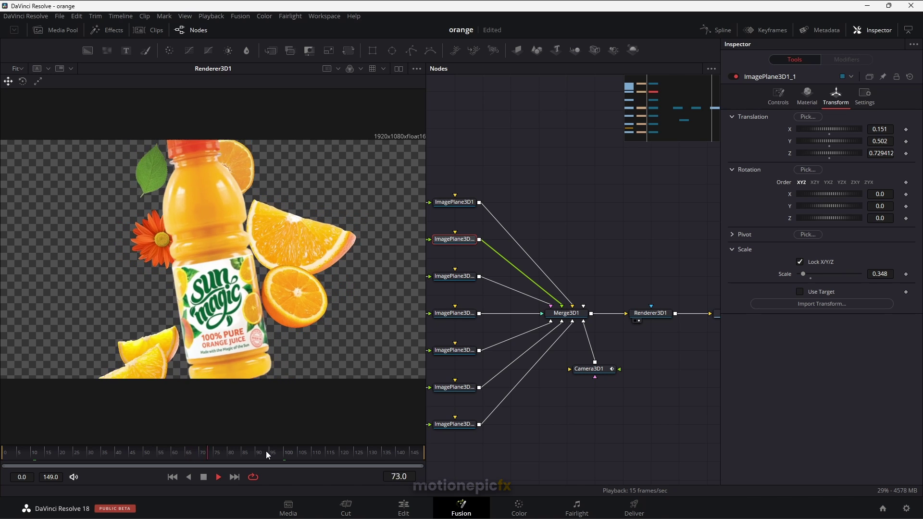
{"action": "key", "text": "space"}
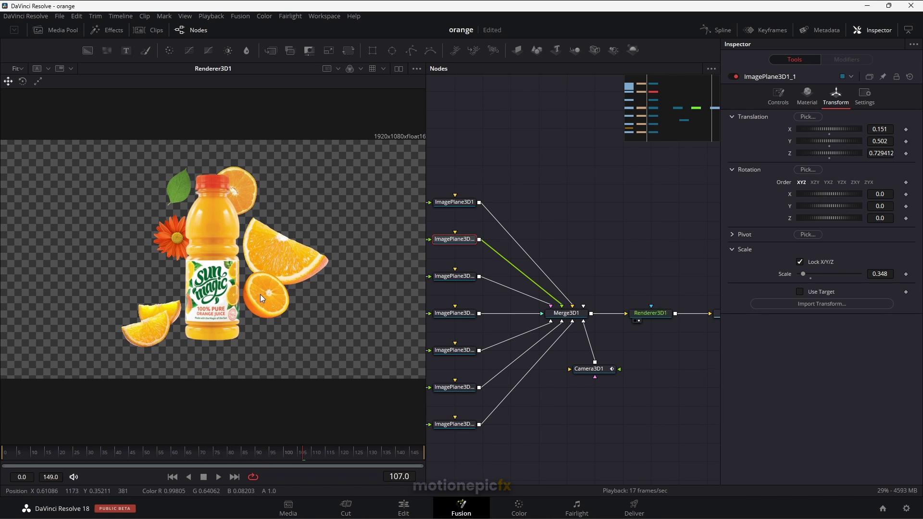
- Add a Background node after Renderer3D1, placing Merge1 in line between Renderer3D1 and MediaOut1 with Background1 beneath it
{"action": "left_click", "coordinate": [511, 220]}
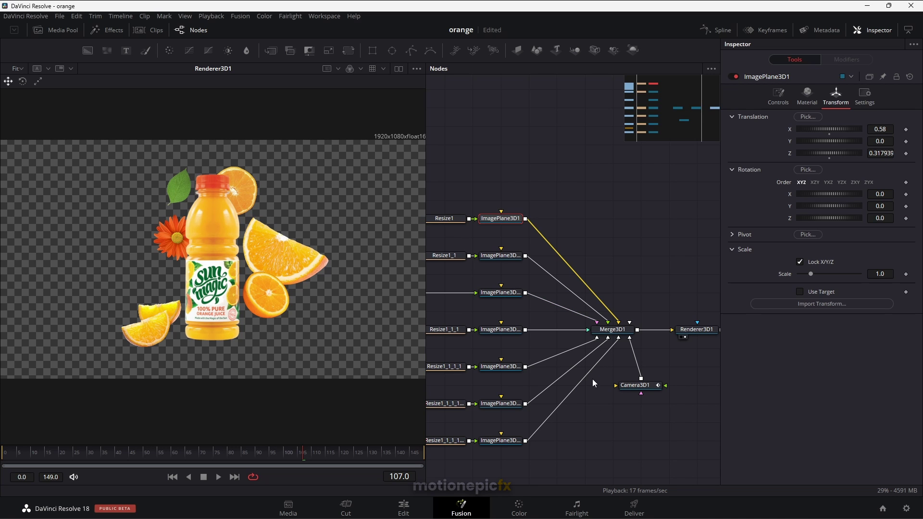
{"action": "left_click_drag", "start_coordinate": [610, 419], "coordinate": [546, 418]}
{"action": "left_click_drag", "start_coordinate": [658, 395], "coordinate": [556, 412]}
{"action": "left_click_drag", "start_coordinate": [625, 344], "coordinate": [681, 344]}
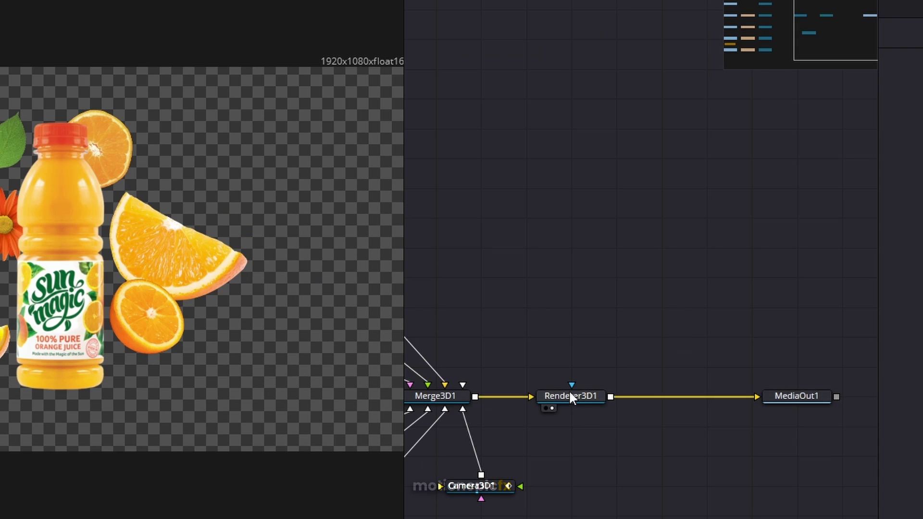
{"action": "left_click", "coordinate": [587, 398]}
{"action": "key", "text": "shift+space"}
{"action": "type", "text": "bg"}
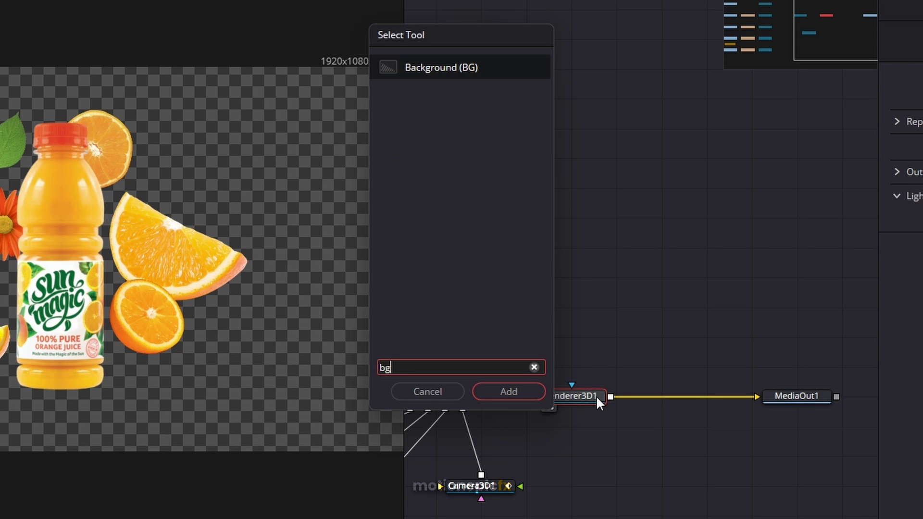
{"action": "left_click", "coordinate": [538, 390]}
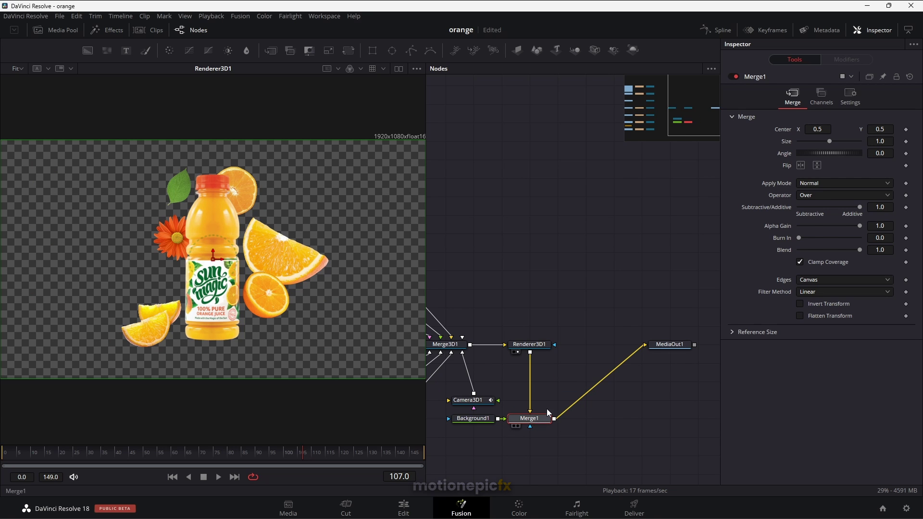
{"action": "left_click_drag", "start_coordinate": [598, 499], "coordinate": [665, 405]}
{"action": "left_click_drag", "start_coordinate": [479, 419], "coordinate": [593, 393]}
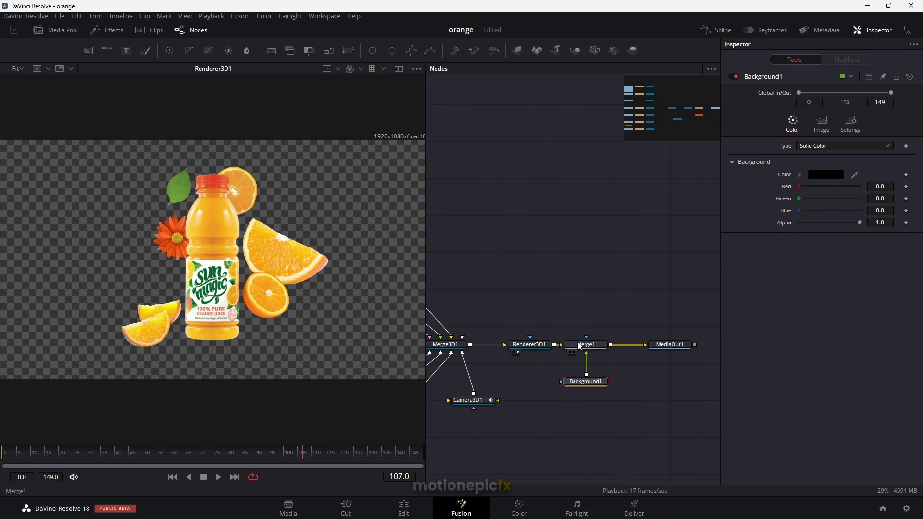
- Show Merge1 in the viewer, swap its inputs, and set Background1's color to an orange sampled from the bottle
{"action": "key", "text": "1"}
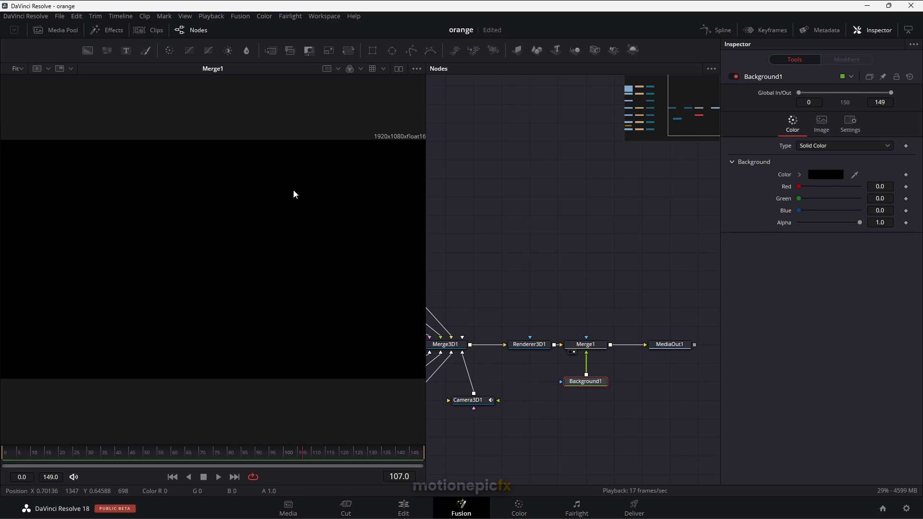
{"action": "right_click", "coordinate": [588, 348]}
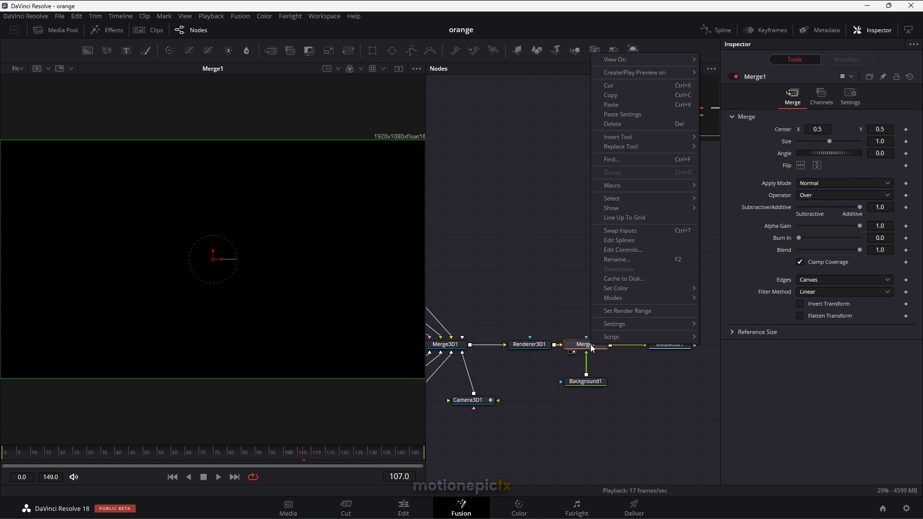
{"action": "left_click", "coordinate": [630, 230]}
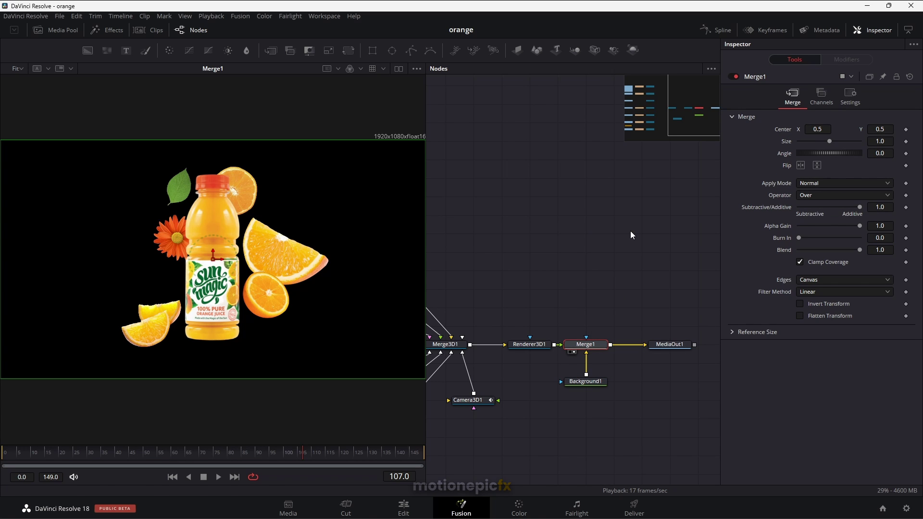
{"action": "left_click", "coordinate": [575, 384]}
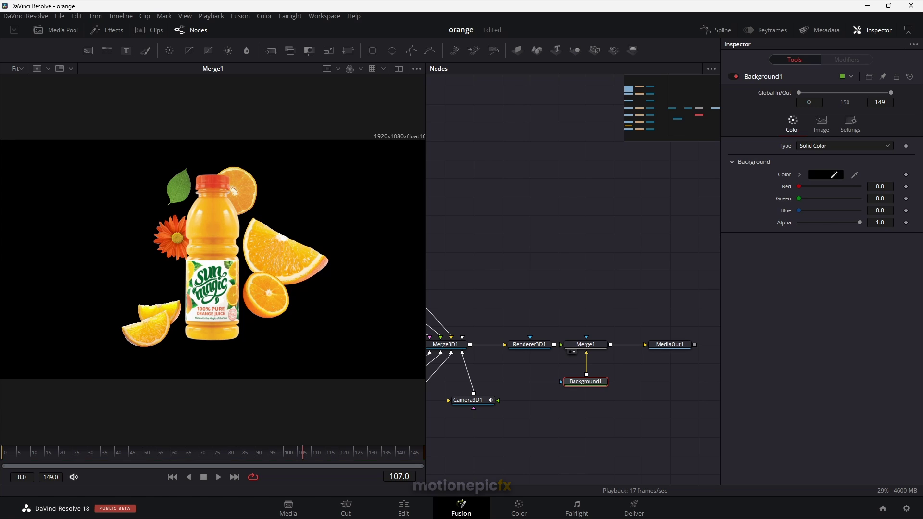
{"action": "left_click_drag", "start_coordinate": [834, 174], "coordinate": [222, 231]}
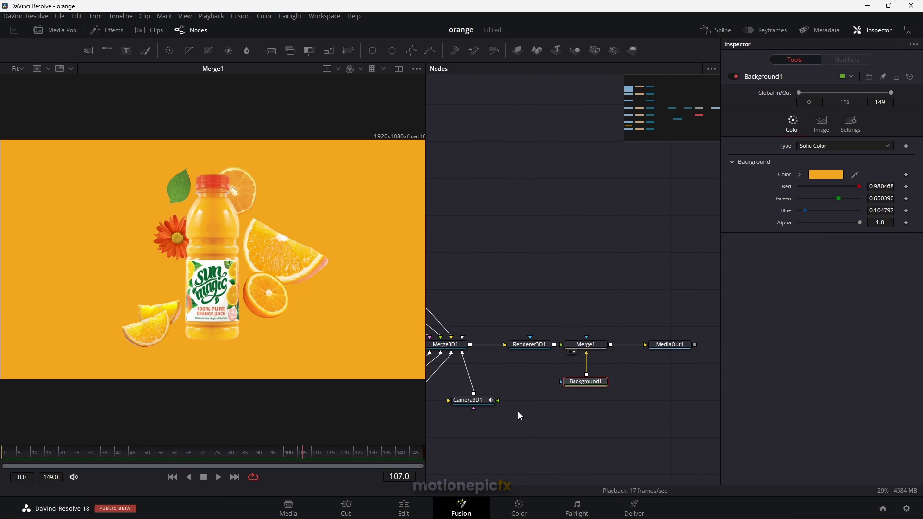
- Switch Renderer3D1 to the OpenGL Renderer and enable its accumulation effects for depth of field
{"action": "left_click_drag", "start_coordinate": [476, 305], "coordinate": [539, 290]}
{"action": "left_click", "coordinate": [592, 330]}
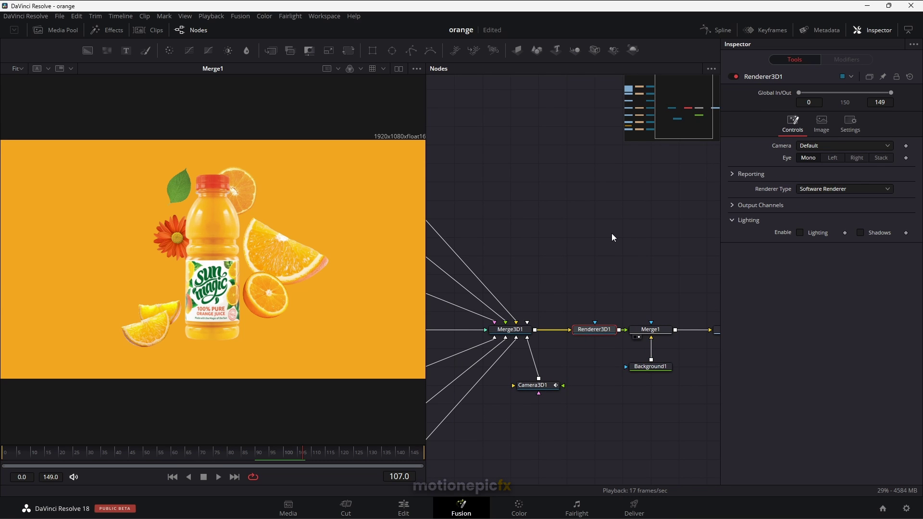
{"action": "left_click", "coordinate": [817, 191]}
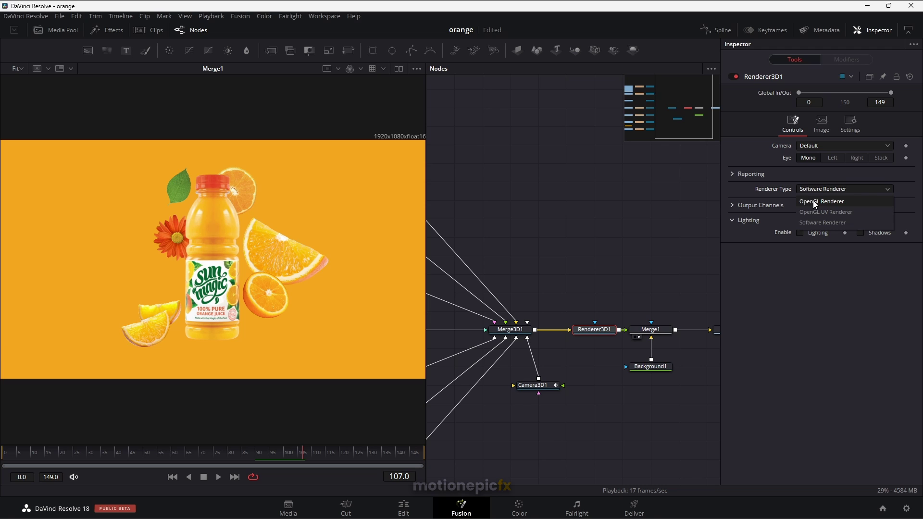
{"action": "left_click", "coordinate": [813, 200]}
{"action": "left_click", "coordinate": [731, 235]}
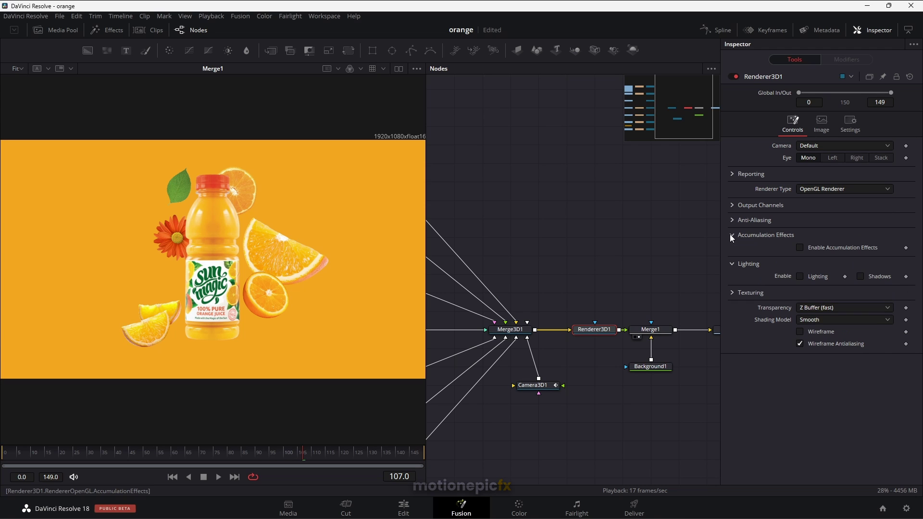
{"action": "left_click", "coordinate": [800, 247]}
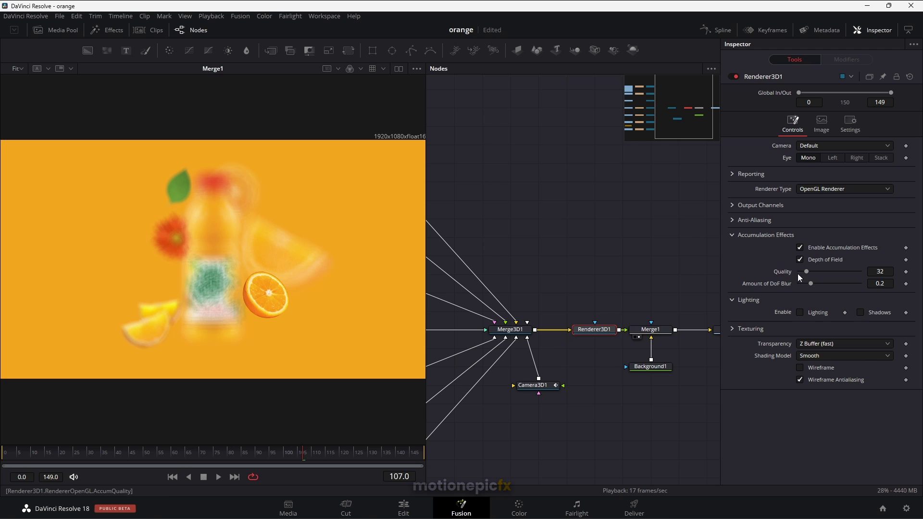
- Reduce Renderer3D1's amount of depth-of-field blur to 0.063 and examine the blur on the bottle and fruit
{"action": "left_click_drag", "start_coordinate": [809, 284], "coordinate": [801, 284]}
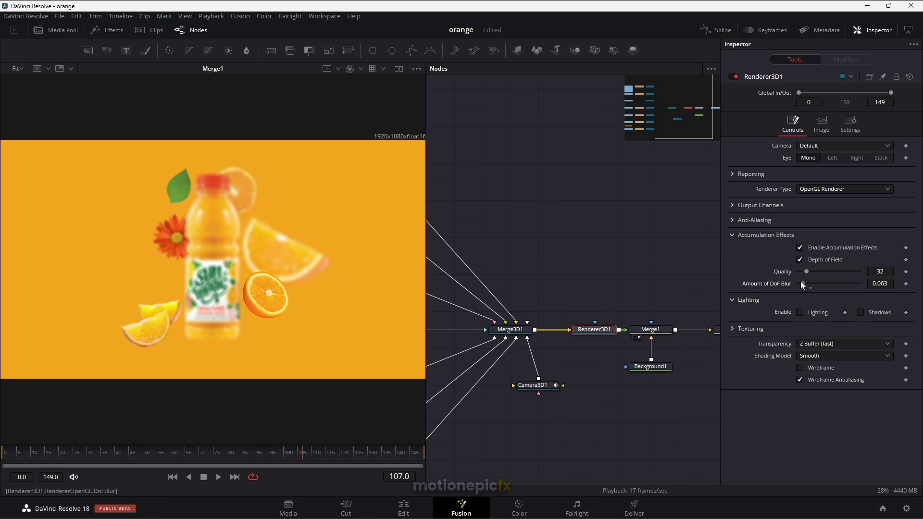
{"action": "scroll", "coordinate": [244, 291], "scroll_direction": "up", "scroll_amount": 5}
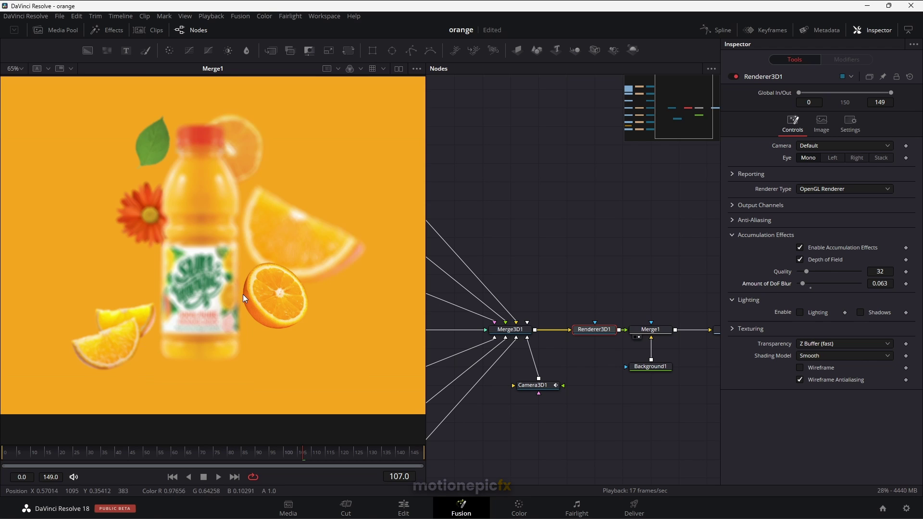
{"action": "scroll", "coordinate": [243, 298], "scroll_direction": "down", "scroll_amount": 2}
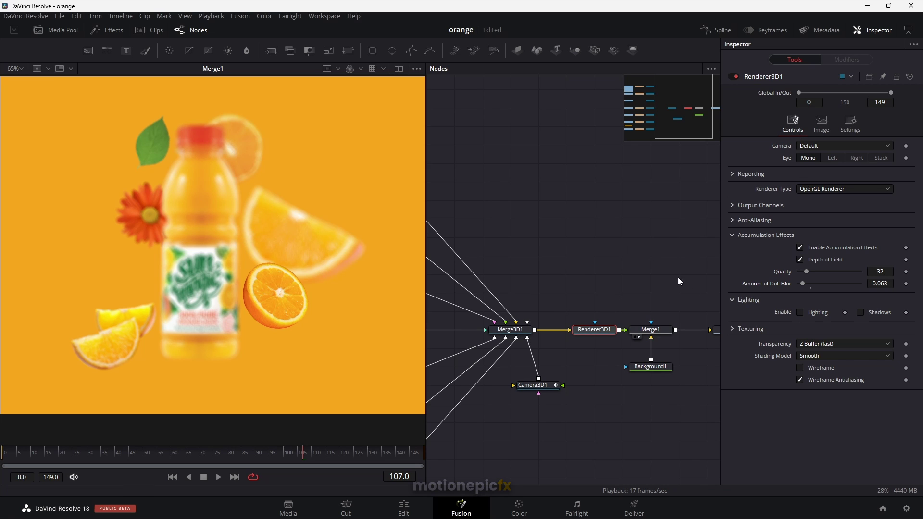
{"action": "left_click", "coordinate": [731, 235]}
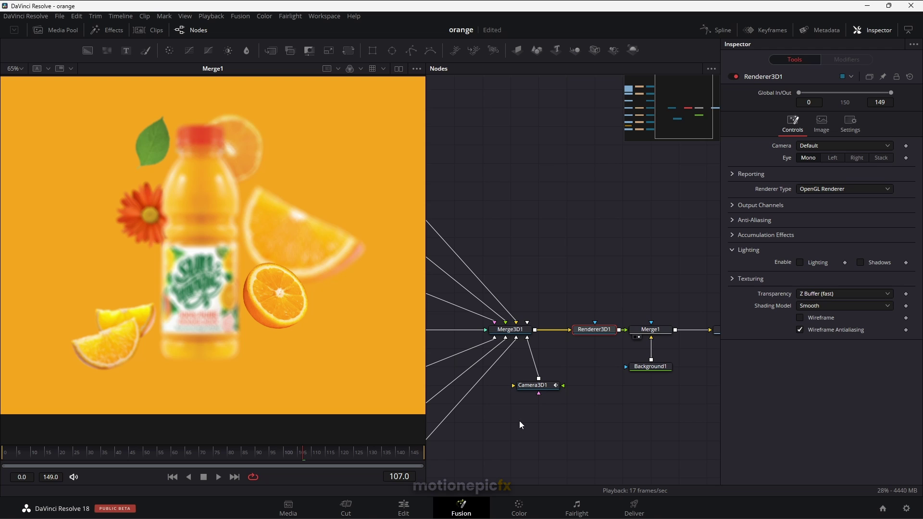
- Turn on Focal Plane visibility for Camera3D1 and show the Merge3D1 scene in the viewer
{"action": "left_click", "coordinate": [533, 391]}
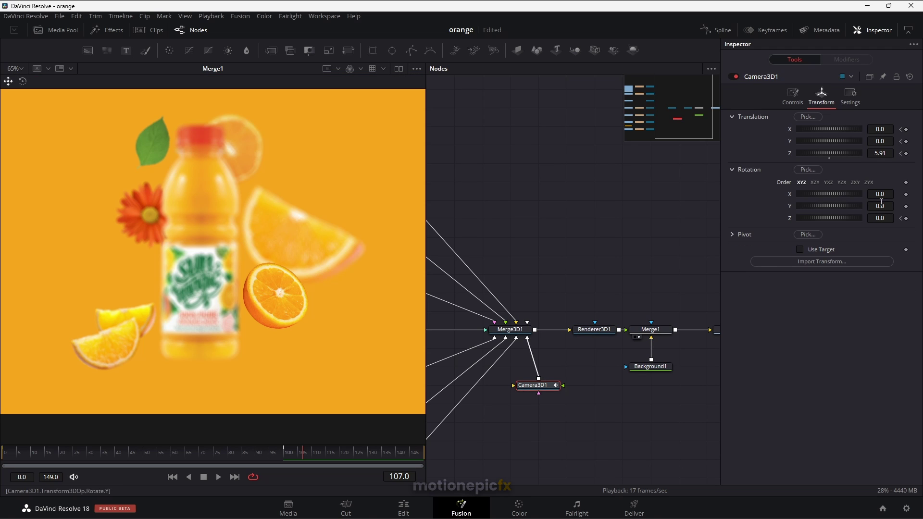
{"action": "left_click", "coordinate": [791, 96]}
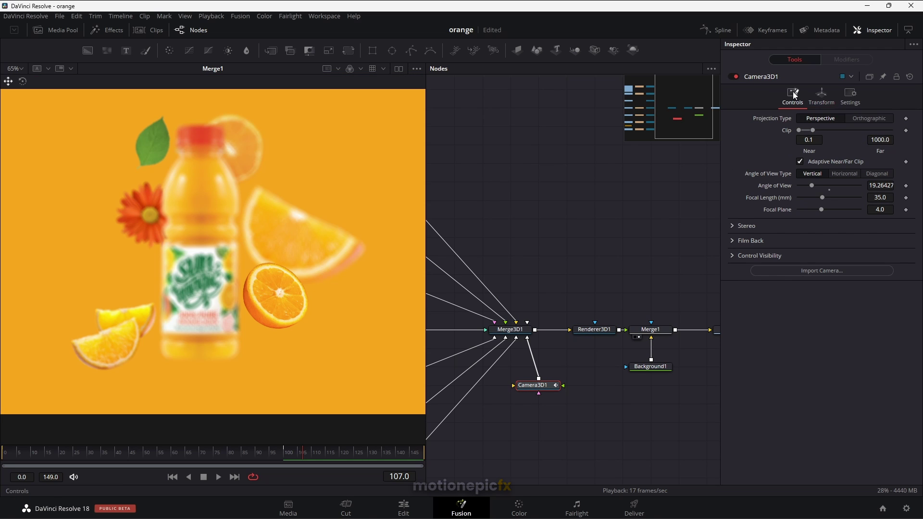
{"action": "left_click", "coordinate": [731, 255]}
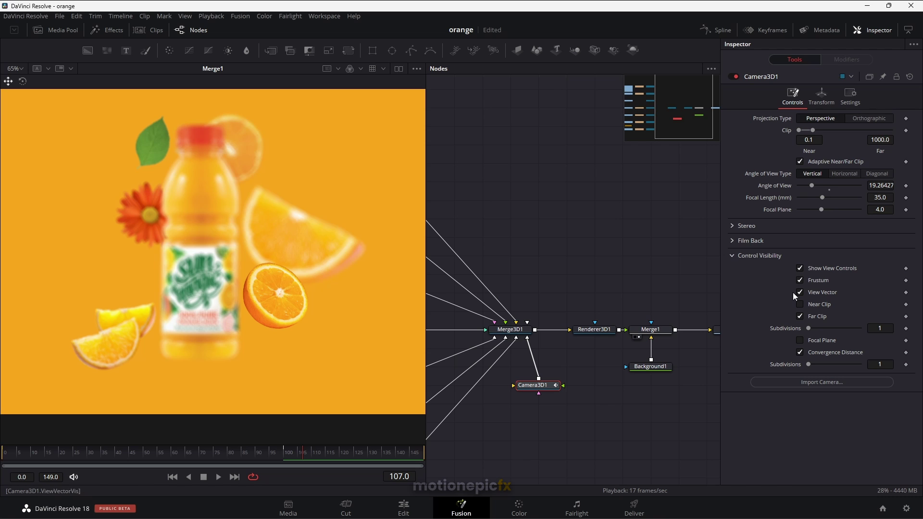
{"action": "left_click", "coordinate": [800, 340]}
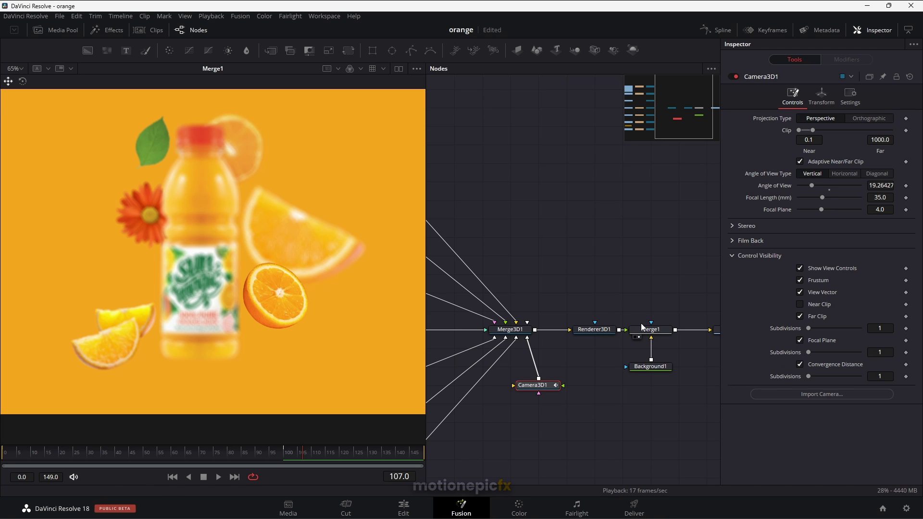
{"action": "left_click_drag", "start_coordinate": [249, 269], "coordinate": [254, 271]}
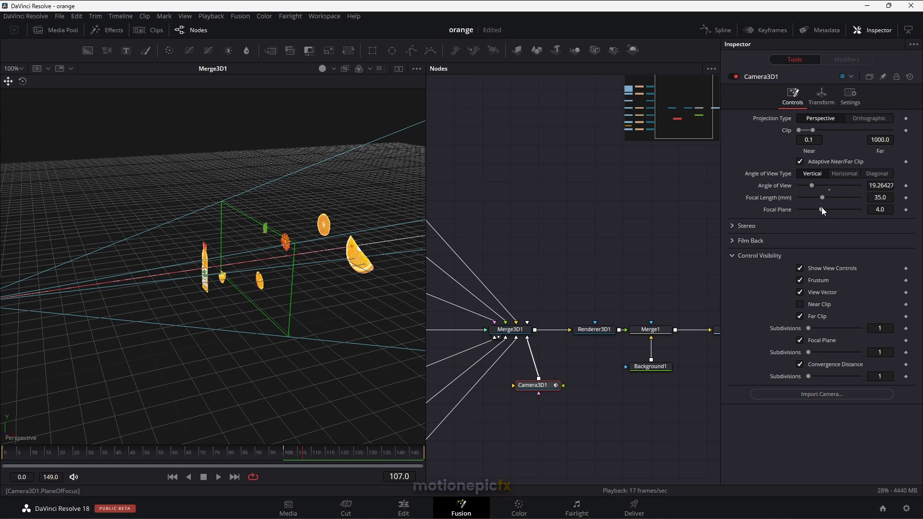
- Set Camera3D1's focal plane to 3.236 so that it lines up with the bottle plane
{"action": "left_click_drag", "start_coordinate": [821, 206], "coordinate": [816, 206]}
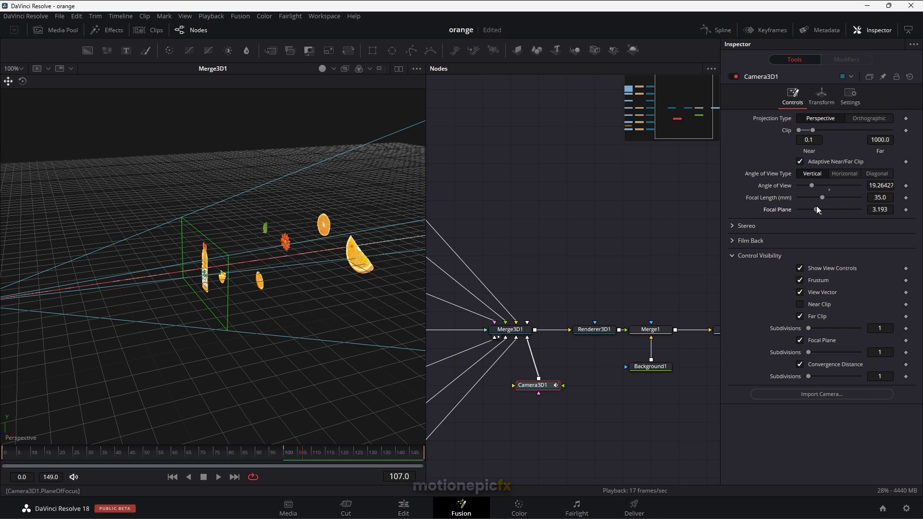
{"action": "scroll", "coordinate": [222, 295], "scroll_direction": "up", "scroll_amount": 2}
{"action": "left_click_drag", "start_coordinate": [287, 295], "coordinate": [263, 302]}
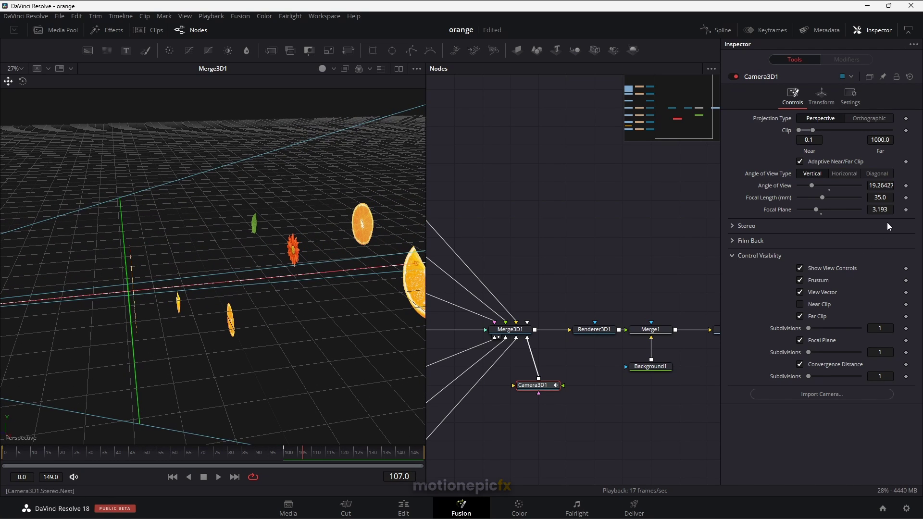
{"action": "left_click_drag", "start_coordinate": [880, 213], "coordinate": [888, 213]}
- Show MediaOut1 in the viewer and examine the bottle's sharpness against the surrounding fruit
{"action": "left_click_drag", "start_coordinate": [632, 414], "coordinate": [593, 412]}
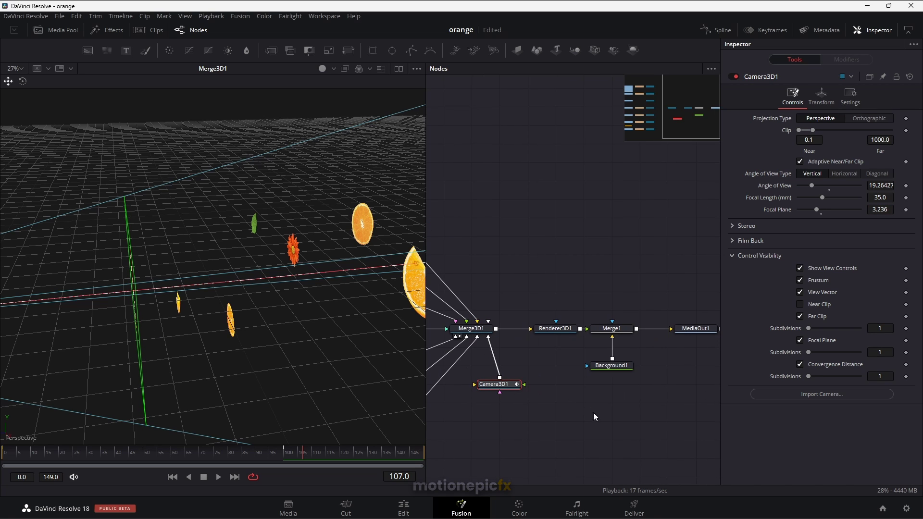
{"action": "mouse_move", "coordinate": [684, 335]}
{"action": "left_click_drag", "start_coordinate": [685, 330], "coordinate": [102, 284]}
{"action": "scroll", "coordinate": [208, 259], "scroll_direction": "up", "scroll_amount": 3}
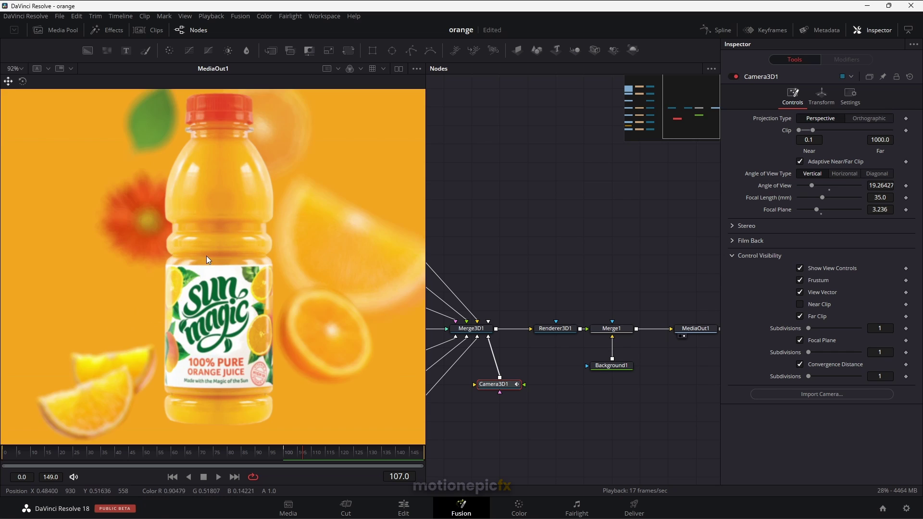
{"action": "scroll", "coordinate": [207, 259], "scroll_direction": "down", "scroll_amount": 4}
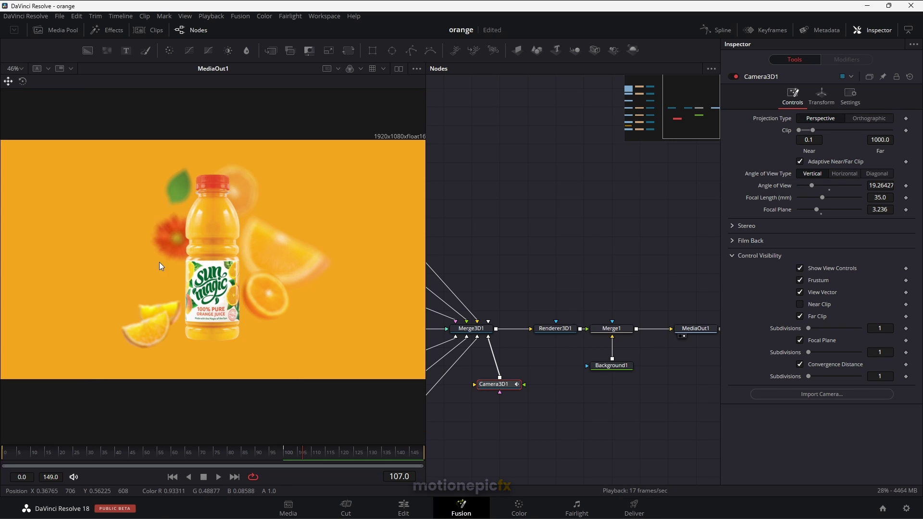
- Play the animation from the first frame to review the depth of field, then stop and go to frame 64
{"action": "left_click", "coordinate": [178, 477]}
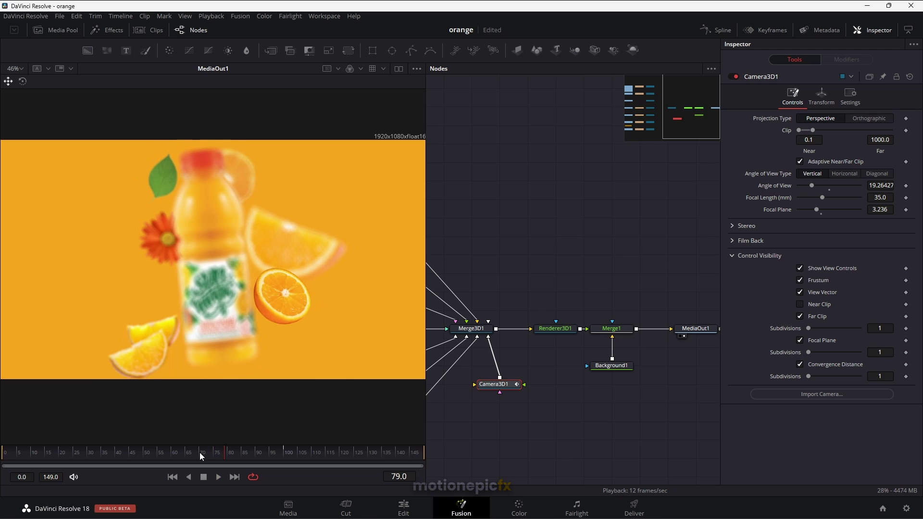
{"action": "key", "text": "space"}
{"action": "left_click_drag", "start_coordinate": [145, 454], "coordinate": [183, 447]}
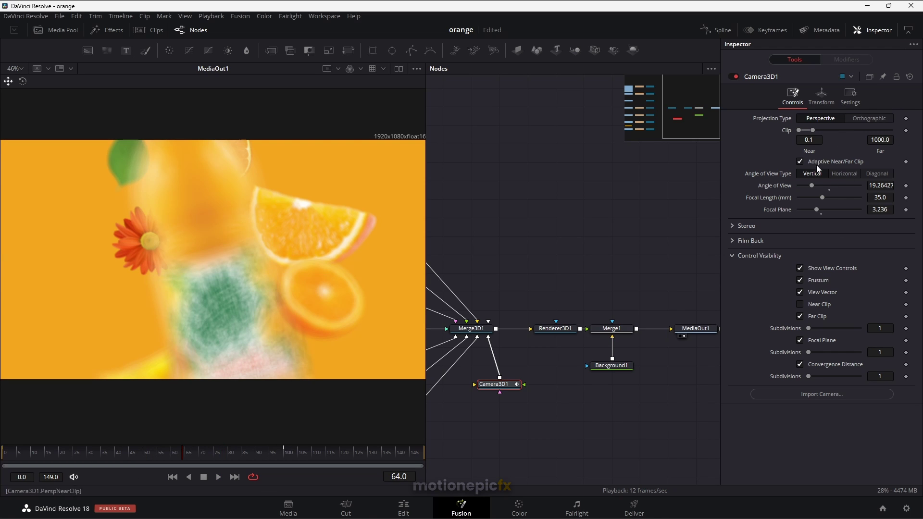
- Lower Renderer3D1's amount of depth-of-field blur to 0.013 and replay the animation to check it
{"action": "left_click", "coordinate": [555, 328]}
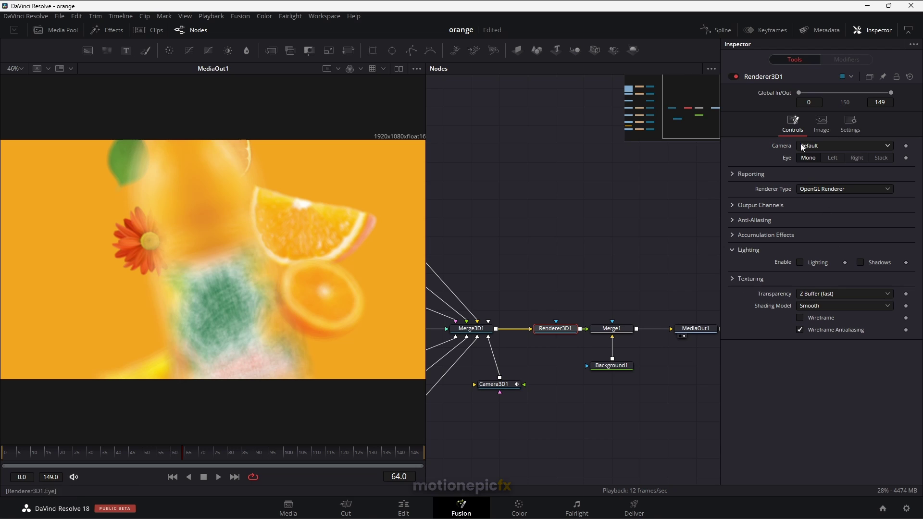
{"action": "left_click", "coordinate": [734, 236]}
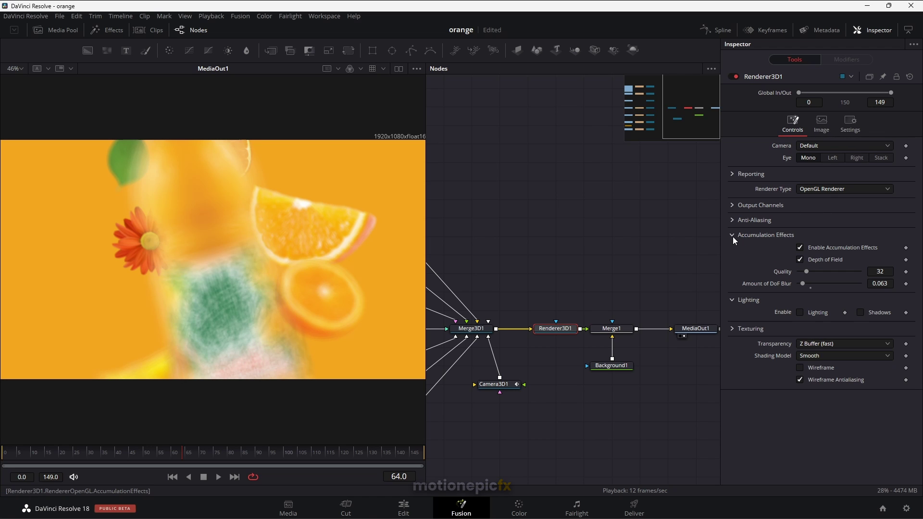
{"action": "double_click", "coordinate": [881, 284]}
{"action": "type", "text": "0.022"}
{"action": "key", "text": "Return"}
{"action": "left_click_drag", "start_coordinate": [880, 283], "coordinate": [872, 284]}
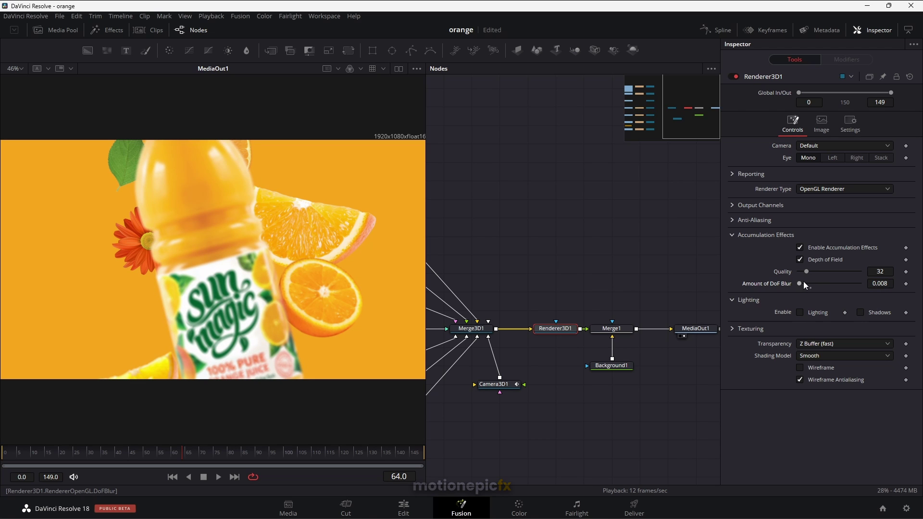
{"action": "left_click_drag", "start_coordinate": [877, 283], "coordinate": [886, 284]}
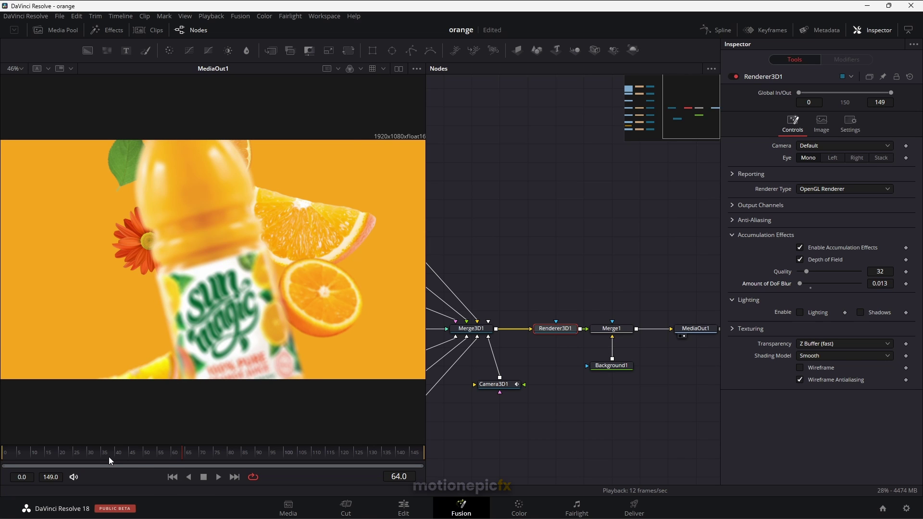
{"action": "left_click", "coordinate": [86, 455]}
{"action": "key", "text": "space"}
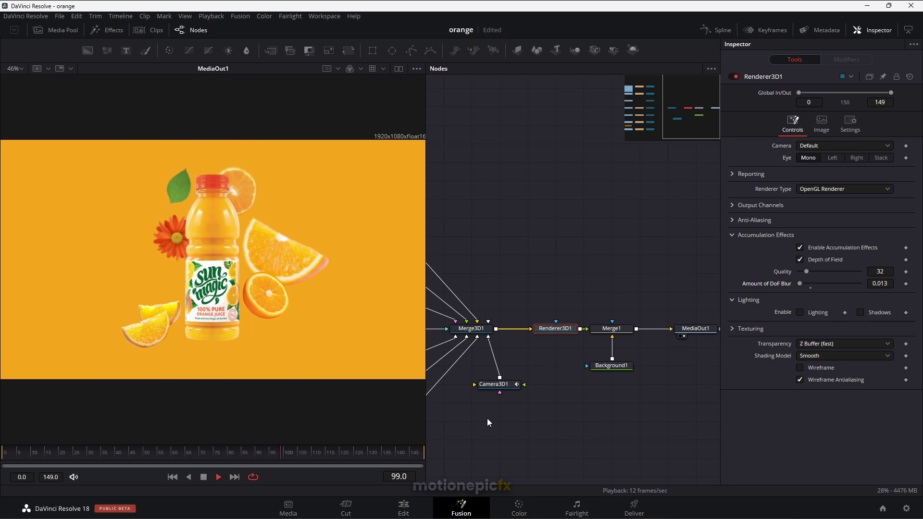
- Stop the playback and inspect the depth-of-field blur around the bottle and fruit at frame 104
{"action": "key", "text": "space"}
{"action": "scroll", "coordinate": [273, 253], "scroll_direction": "up", "scroll_amount": 2}
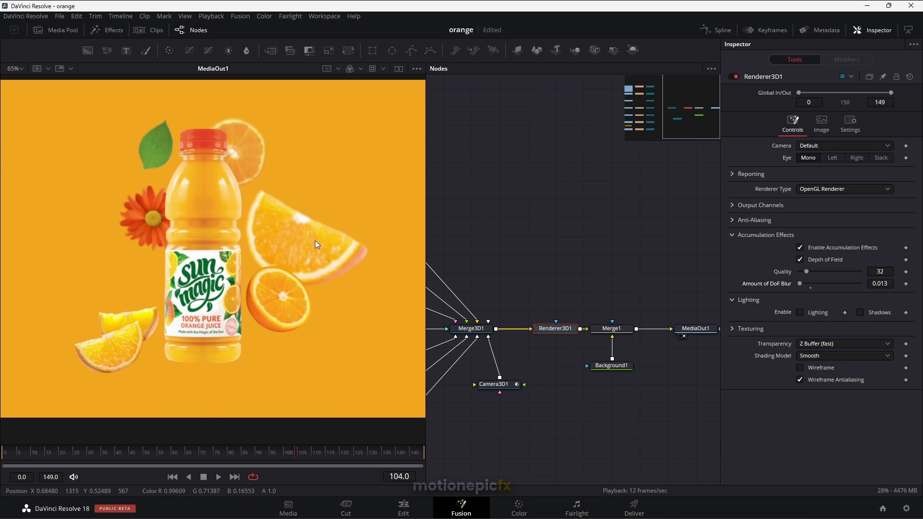
{"action": "scroll", "coordinate": [110, 360], "scroll_direction": "up", "scroll_amount": 2}
{"action": "scroll", "coordinate": [135, 350], "scroll_direction": "down", "scroll_amount": 2}
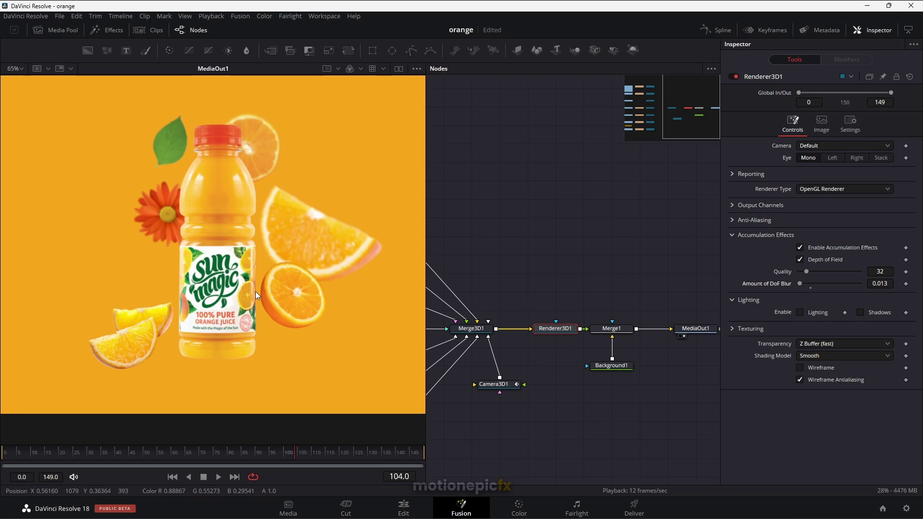
{"action": "scroll", "coordinate": [256, 291], "scroll_direction": "down", "scroll_amount": 2}
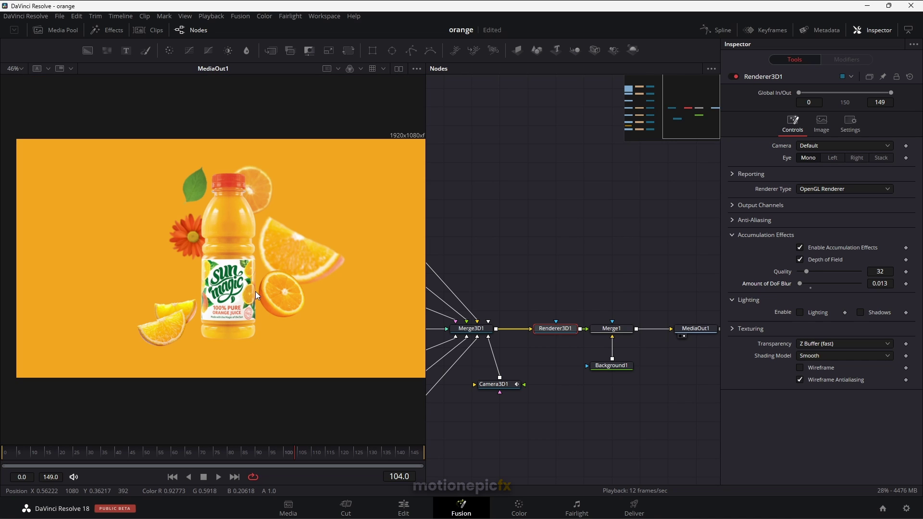
- Disable the accumulation effects, including depth of field, on Renderer3D1
{"action": "left_click_drag", "start_coordinate": [585, 394], "coordinate": [572, 392]}
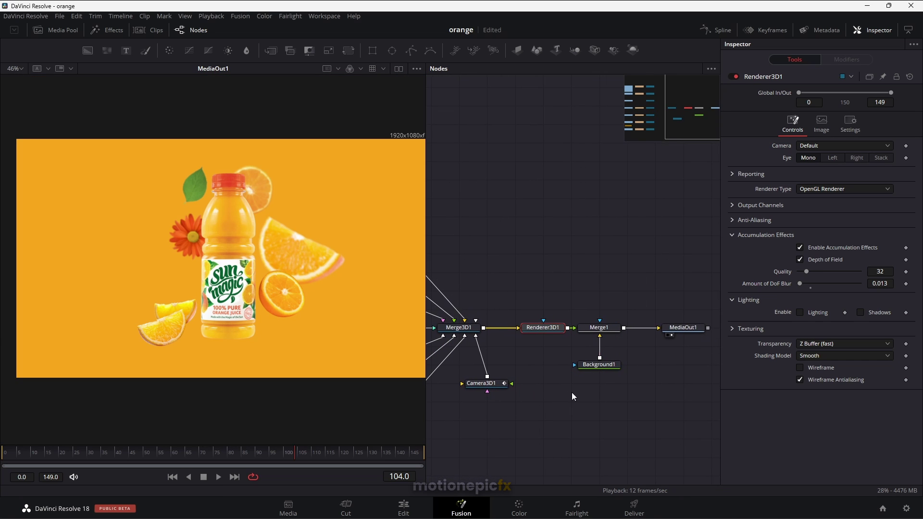
{"action": "left_click_drag", "start_coordinate": [680, 392], "coordinate": [653, 408]}
{"action": "left_click_drag", "start_coordinate": [498, 401], "coordinate": [648, 430]}
{"action": "left_click_drag", "start_coordinate": [591, 413], "coordinate": [560, 400]}
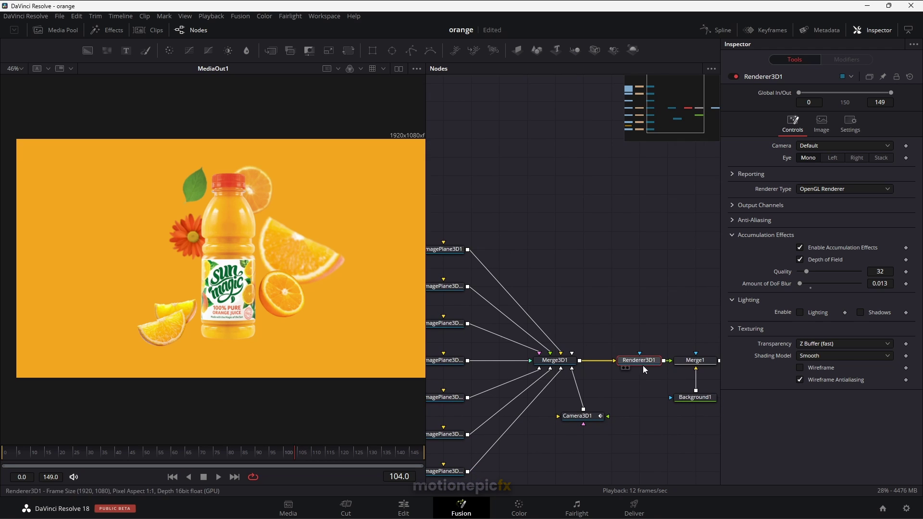
{"action": "left_click", "coordinate": [799, 248]}
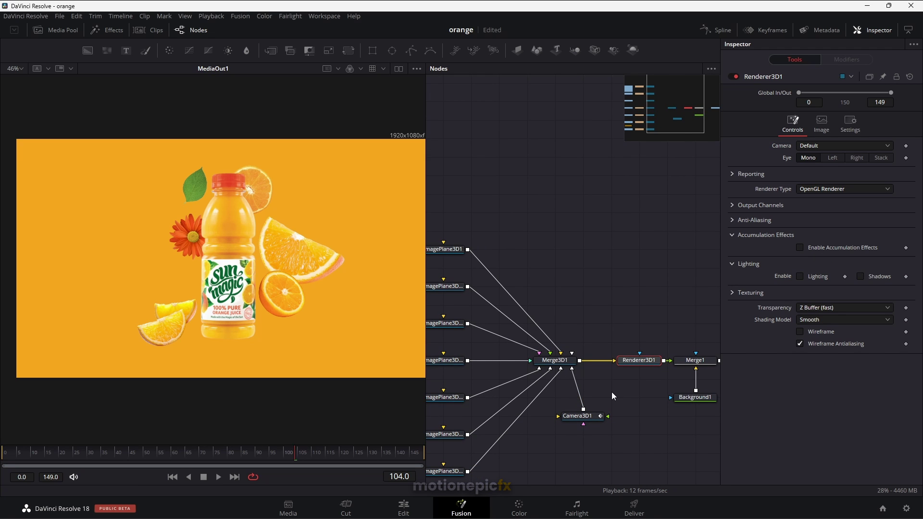
- Move all MediaIn, Resize and Rectangle nodes together away from the image planes to make room between them
{"action": "left_click_drag", "start_coordinate": [611, 392], "coordinate": [621, 370]}
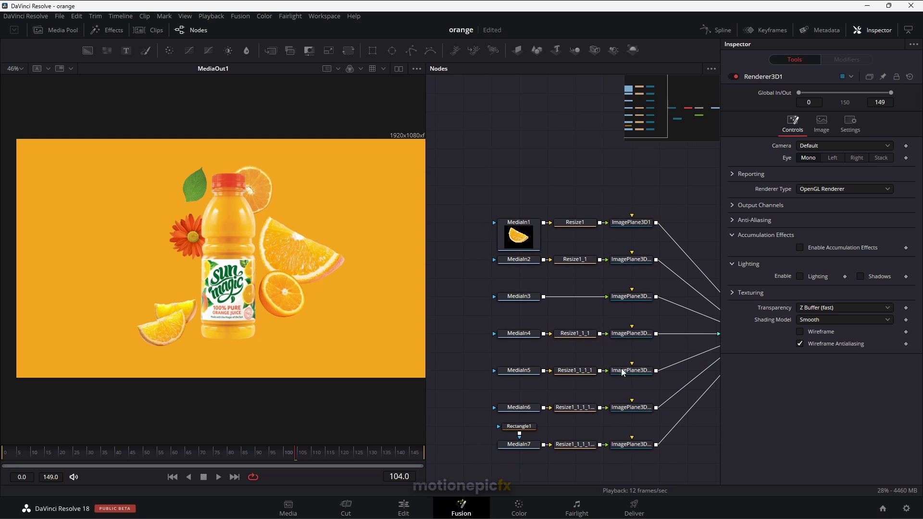
{"action": "left_click_drag", "start_coordinate": [472, 197], "coordinate": [491, 444]}
{"action": "left_click_drag", "start_coordinate": [532, 189], "coordinate": [580, 198]}
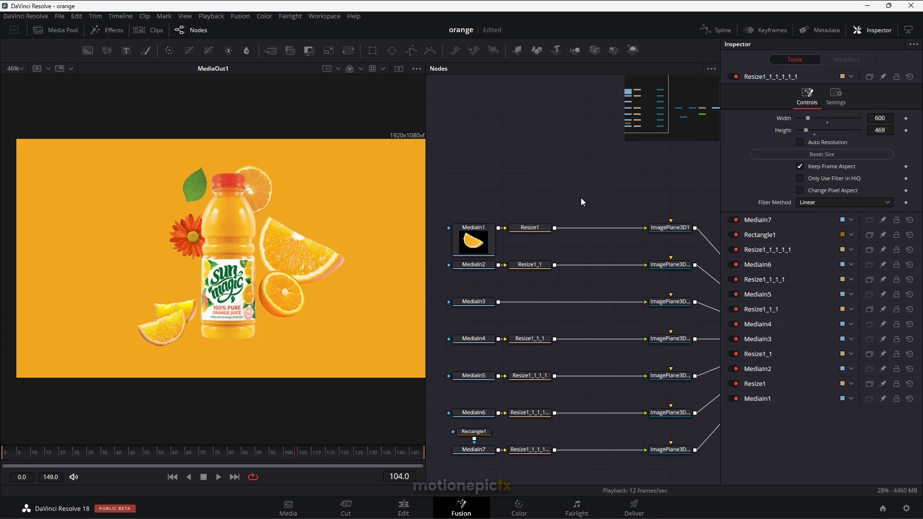
- Add a Gaussian Blur node between Resize1 and ImagePlane3D1
{"action": "left_click", "coordinate": [537, 231]}
{"action": "key", "text": "shift+space"}
{"action": "type", "text": "bg"}
{"action": "key", "text": "BackSpace"}
{"action": "key", "text": "BackSpace"}
{"action": "type", "text": "gaus"}
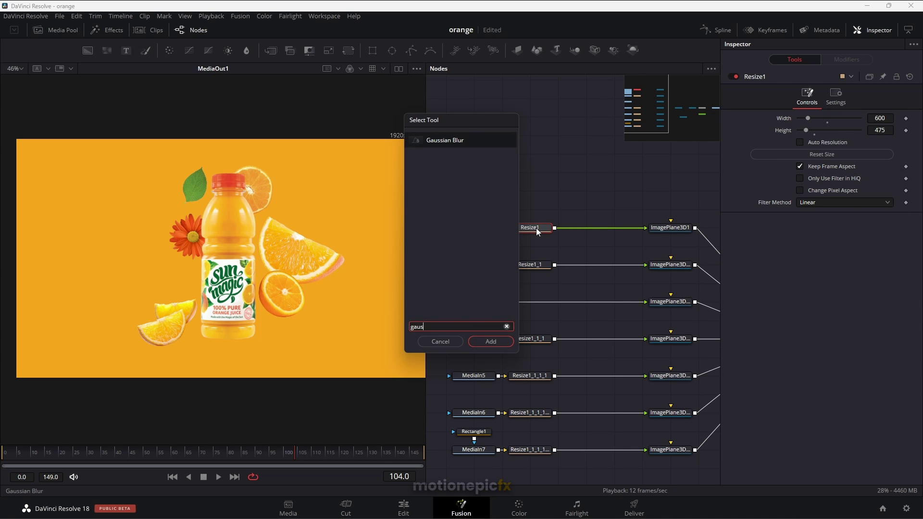
{"action": "key", "text": "Return"}
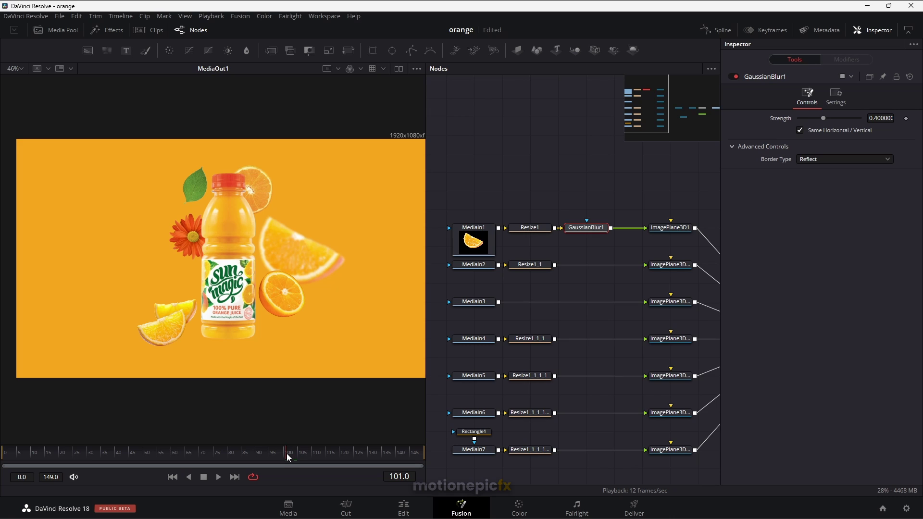
- Show GaussianBlur1 in the viewer and keyframe its Strength at 0 on frame 100 and 0.4 on frame 30
{"action": "left_click", "coordinate": [906, 118]}
{"action": "left_click_drag", "start_coordinate": [823, 117], "coordinate": [795, 118]}
{"action": "left_click_drag", "start_coordinate": [584, 228], "coordinate": [340, 230]}
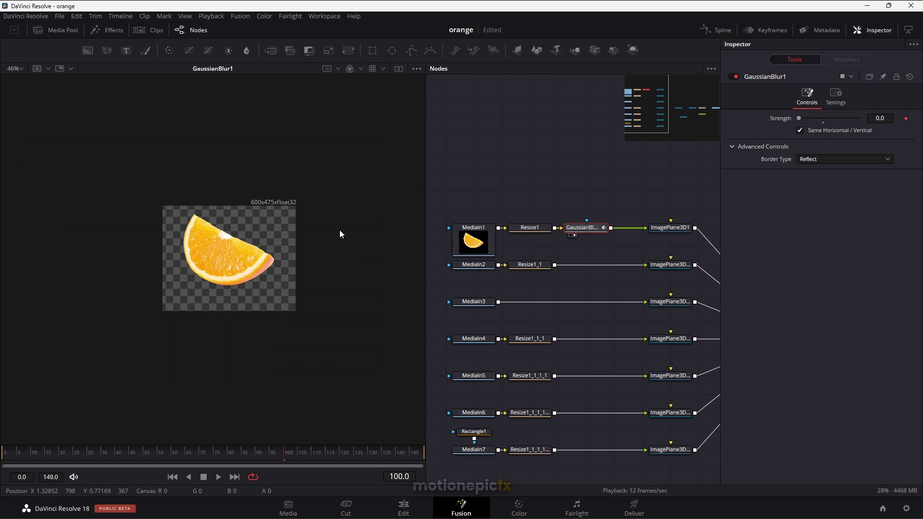
{"action": "scroll", "coordinate": [208, 246], "scroll_direction": "up", "scroll_amount": 5}
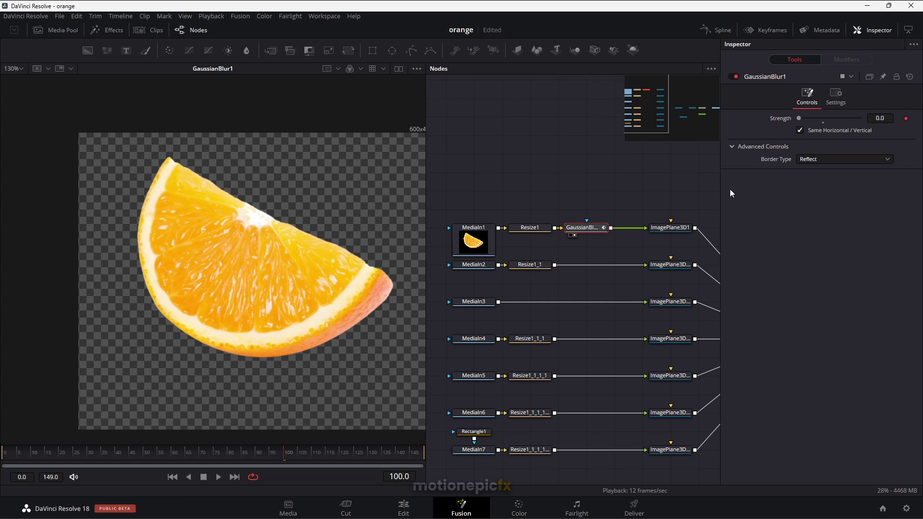
{"action": "double_click", "coordinate": [774, 118]}
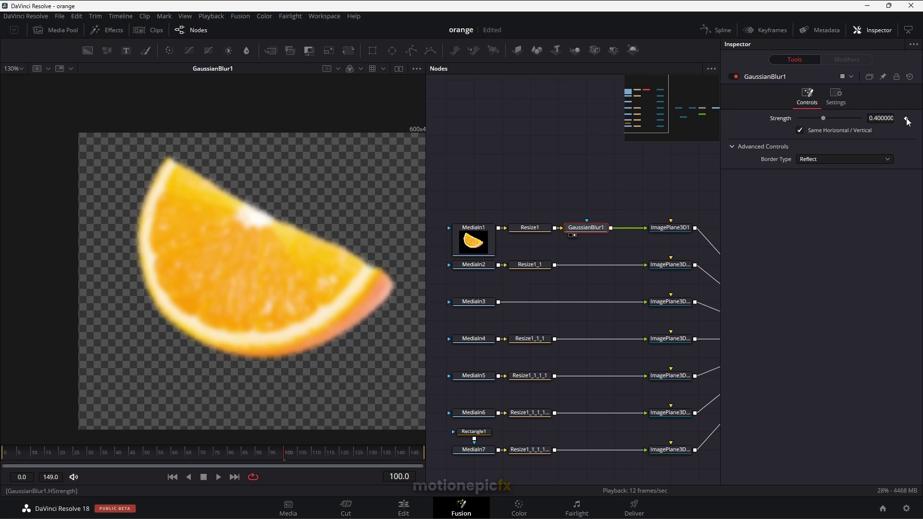
{"action": "left_click_drag", "start_coordinate": [826, 121], "coordinate": [809, 118]}
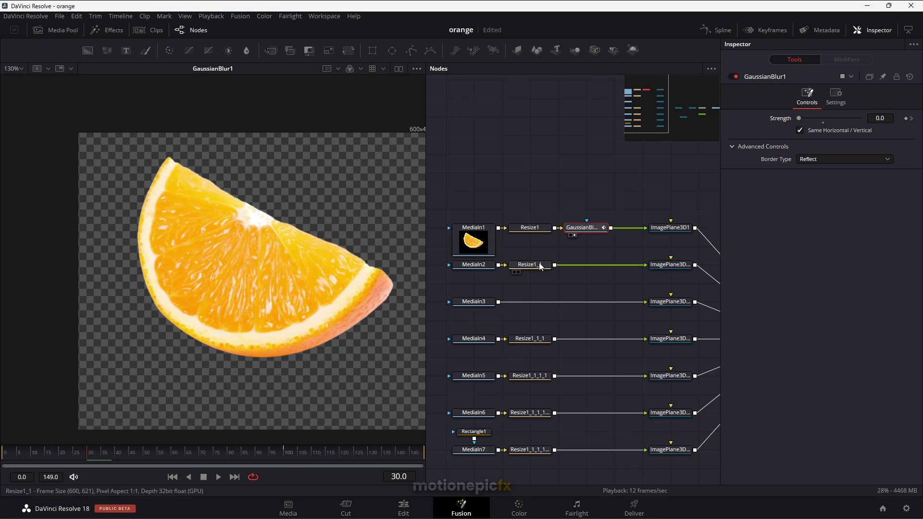
{"action": "left_click_drag", "start_coordinate": [803, 119], "coordinate": [824, 122]}
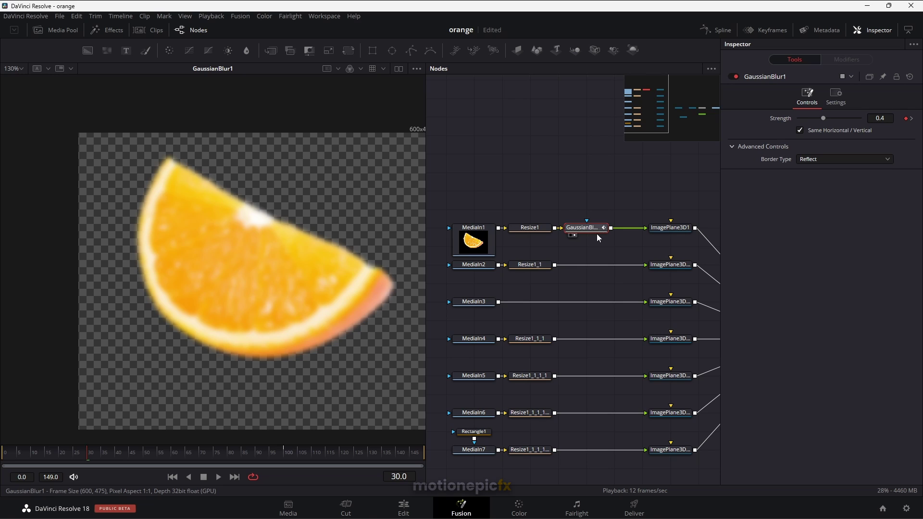
- Paste instances of GaussianBlur1 after Resize1_1 and MediaIn3, lining the MediaIn3 instance up with the blur nodes above
{"action": "left_click", "coordinate": [532, 266]}
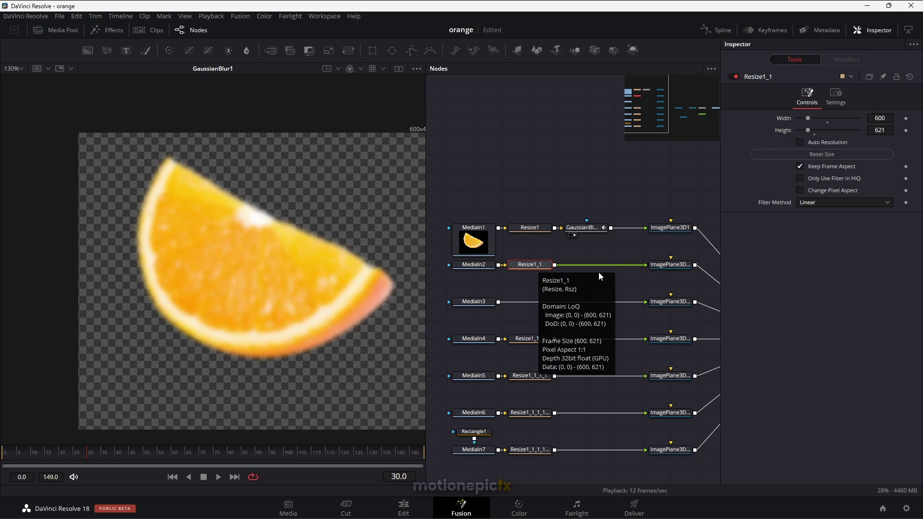
{"action": "key", "text": "ctrl+shift+v"}
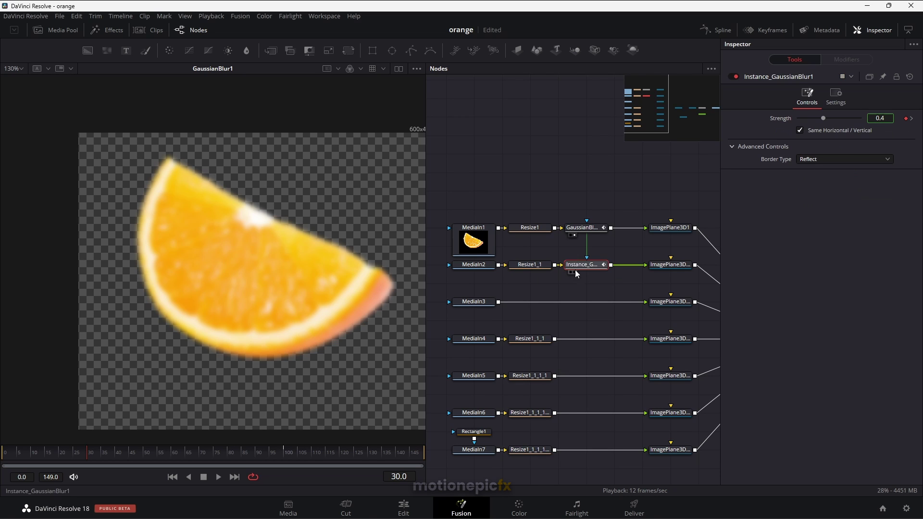
{"action": "left_click", "coordinate": [536, 339]}
{"action": "left_click", "coordinate": [486, 302]}
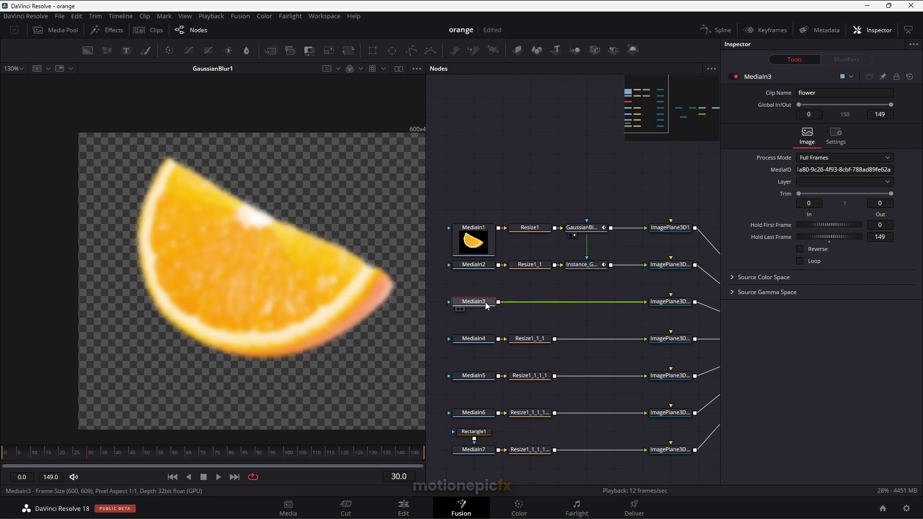
{"action": "key", "text": "ctrl+shift+v"}
{"action": "left_click_drag", "start_coordinate": [545, 306], "coordinate": [602, 307]}
- Paste instances of GaussianBlur1 after the Resize nodes of MediaIn4, MediaIn5, MediaIn6 and MediaIn7
{"action": "left_click", "coordinate": [531, 341]}
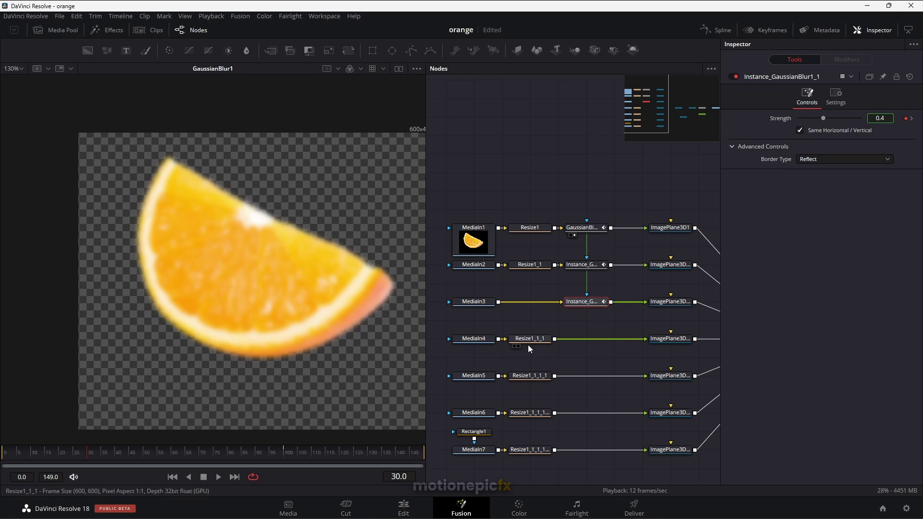
{"action": "key", "text": "ctrl+shift+v"}
{"action": "left_click", "coordinate": [537, 342]}
{"action": "left_click", "coordinate": [538, 377]}
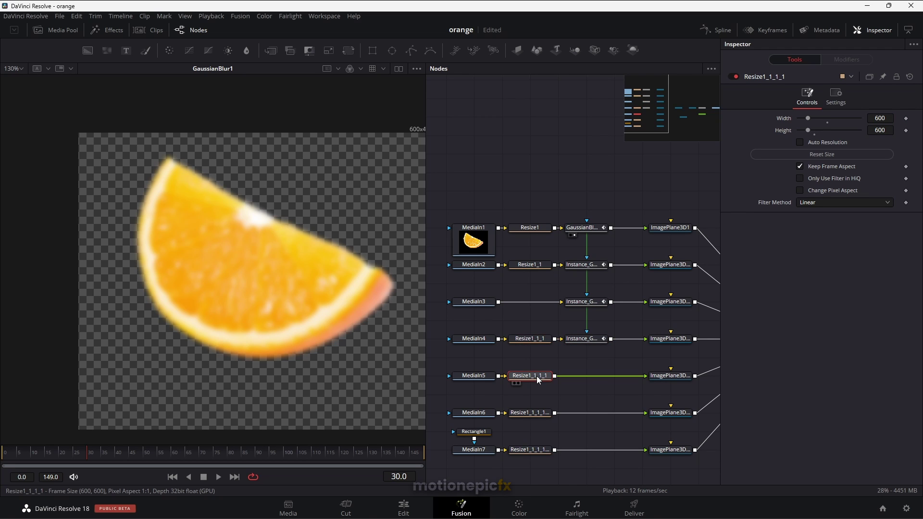
{"action": "key", "text": "ctrl+shift+v"}
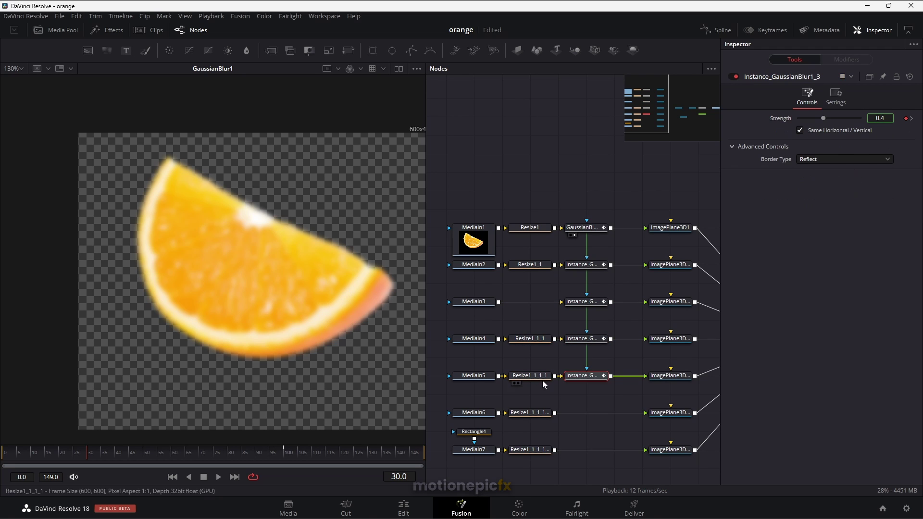
{"action": "left_click", "coordinate": [538, 415]}
{"action": "key", "text": "ctrl+shift+v"}
{"action": "left_click", "coordinate": [538, 452]}
{"action": "key", "text": "ctrl+shift+v"}
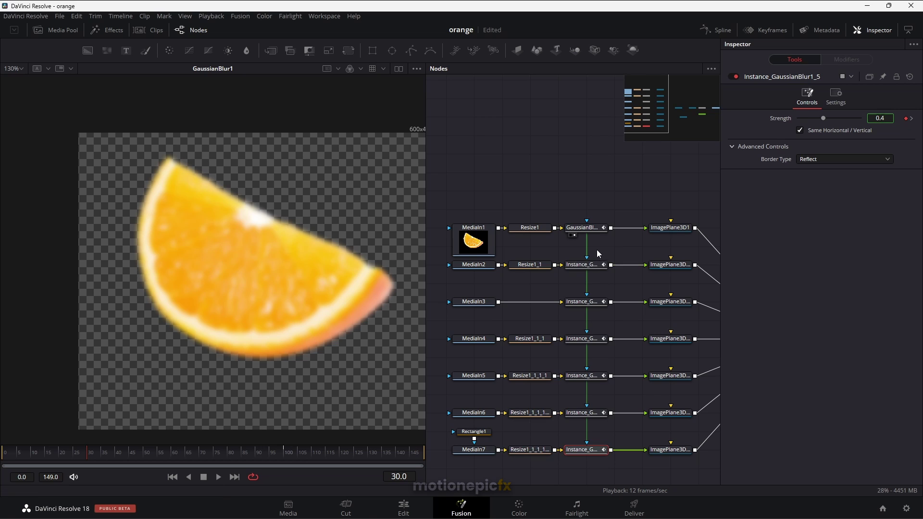
- Show MediaOut1 in the viewer and play the animation from frame 30 to review the animated blur
{"action": "left_click", "coordinate": [584, 231]}
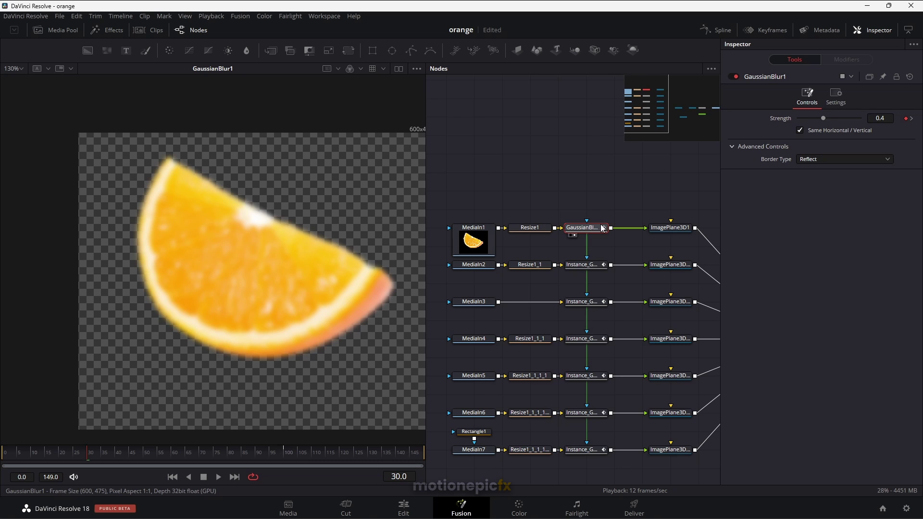
{"action": "left_click", "coordinate": [601, 263]}
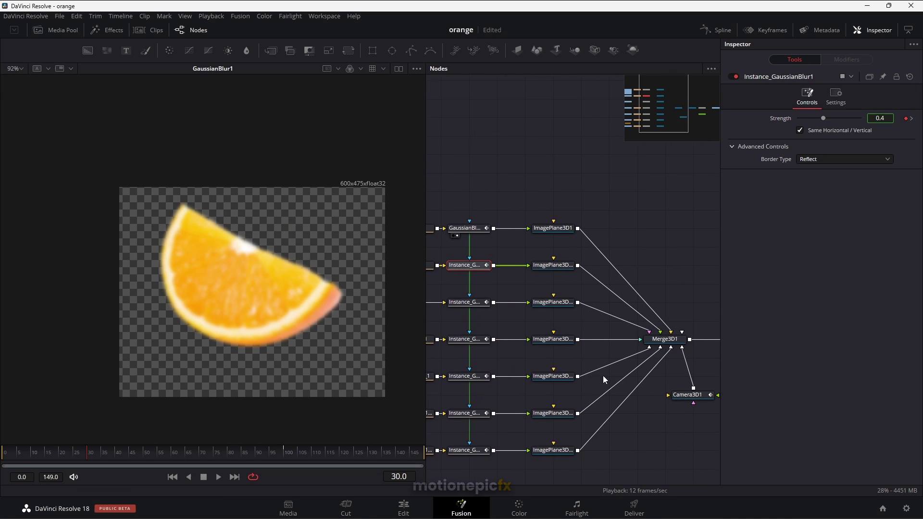
{"action": "left_click_drag", "start_coordinate": [602, 376], "coordinate": [580, 386]}
{"action": "left_click_drag", "start_coordinate": [694, 375], "coordinate": [611, 388]}
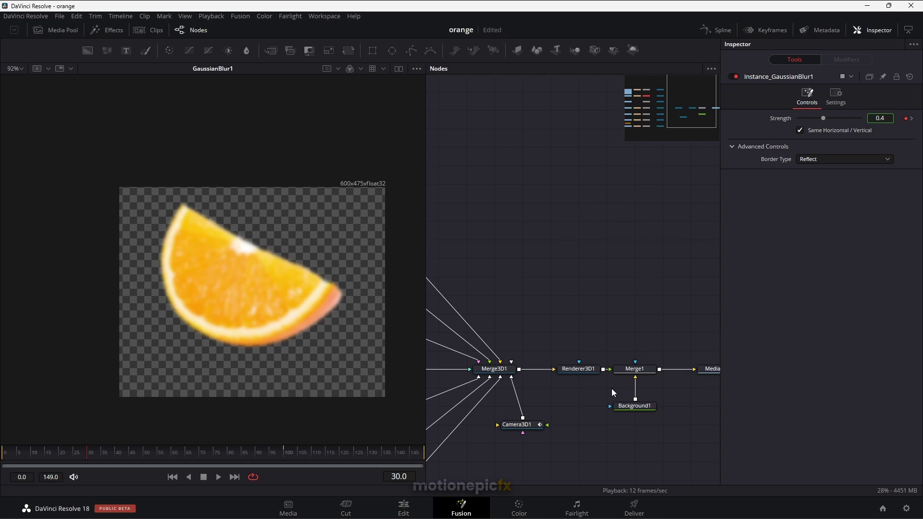
{"action": "left_click_drag", "start_coordinate": [710, 371], "coordinate": [224, 281]}
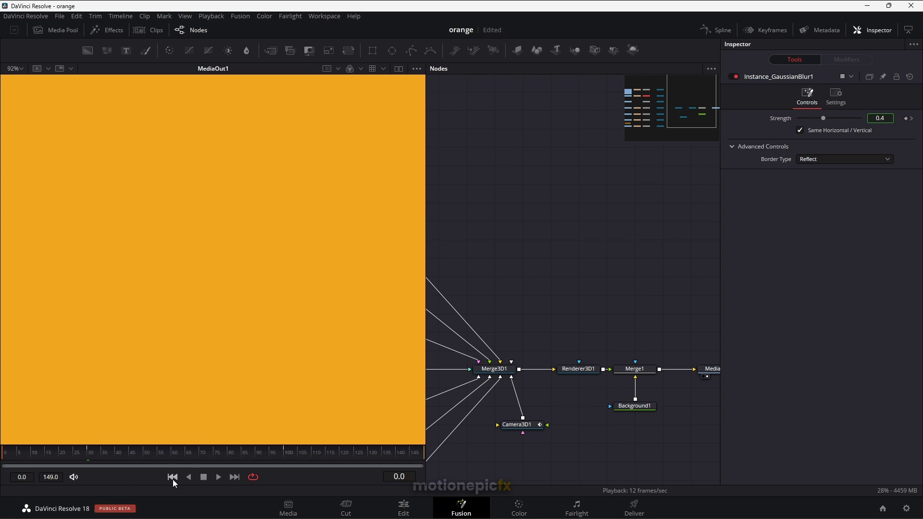
{"action": "left_click", "coordinate": [89, 453]}
{"action": "key", "text": "space"}
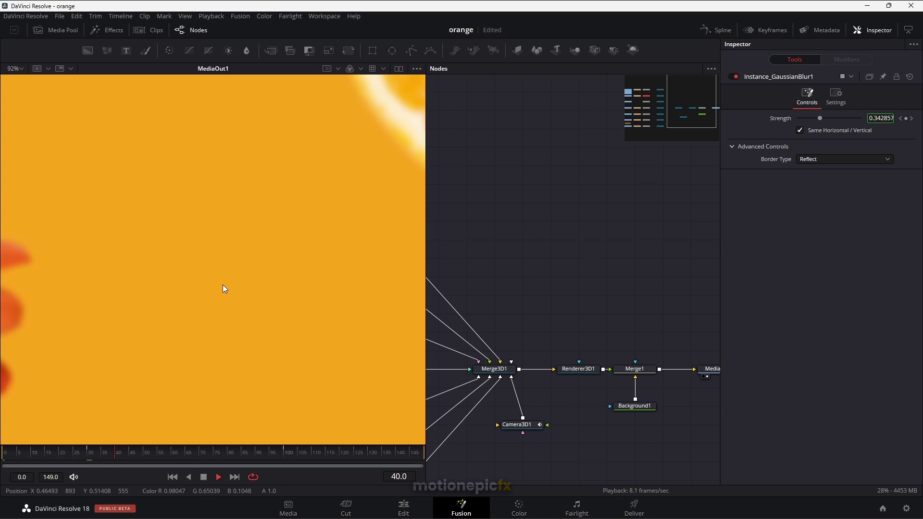
{"action": "scroll", "coordinate": [222, 285], "scroll_direction": "down", "scroll_amount": 2}
{"action": "scroll", "coordinate": [223, 284], "scroll_direction": "down", "scroll_amount": 2}
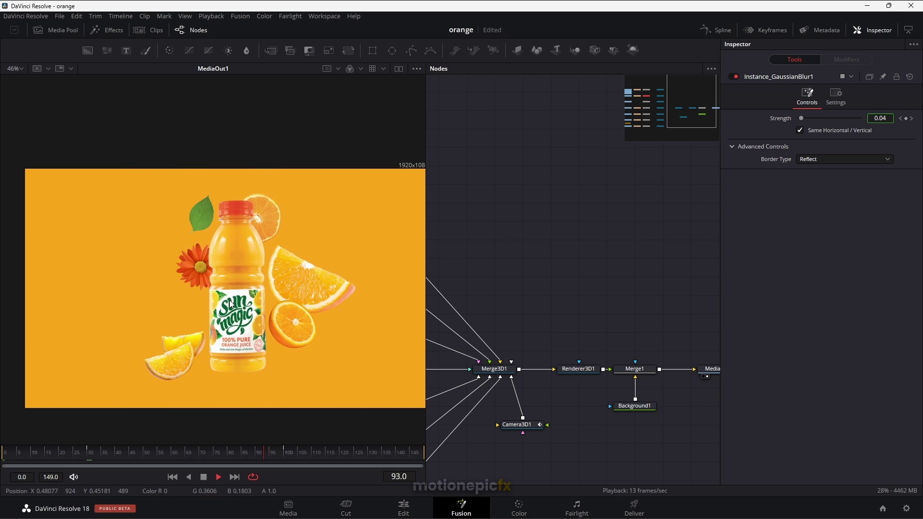
- Replay the middle of the animation from several earlier frames to examine how the blur fades out
{"action": "left_click", "coordinate": [197, 456]}
{"action": "left_click", "coordinate": [161, 454]}
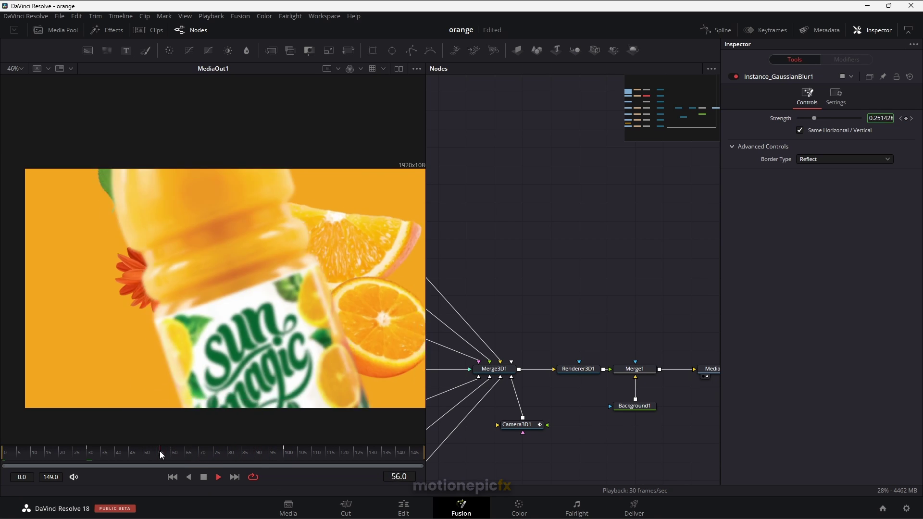
{"action": "left_click", "coordinate": [118, 455]}
{"action": "left_click", "coordinate": [112, 455]}
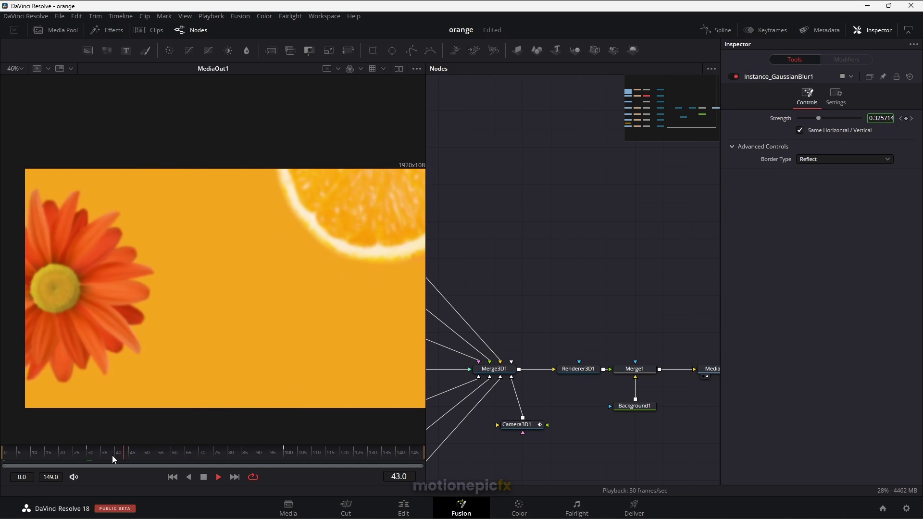
{"action": "left_click", "coordinate": [129, 451]}
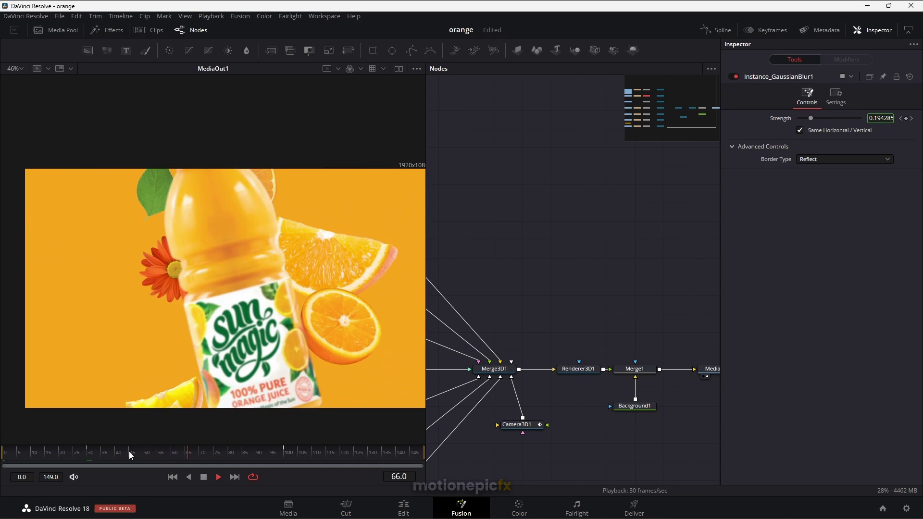
- Ease both keyframes of the blur's Strength curve in the Spline editor, close the editor and go to frame 42
{"action": "left_click", "coordinate": [721, 32]}
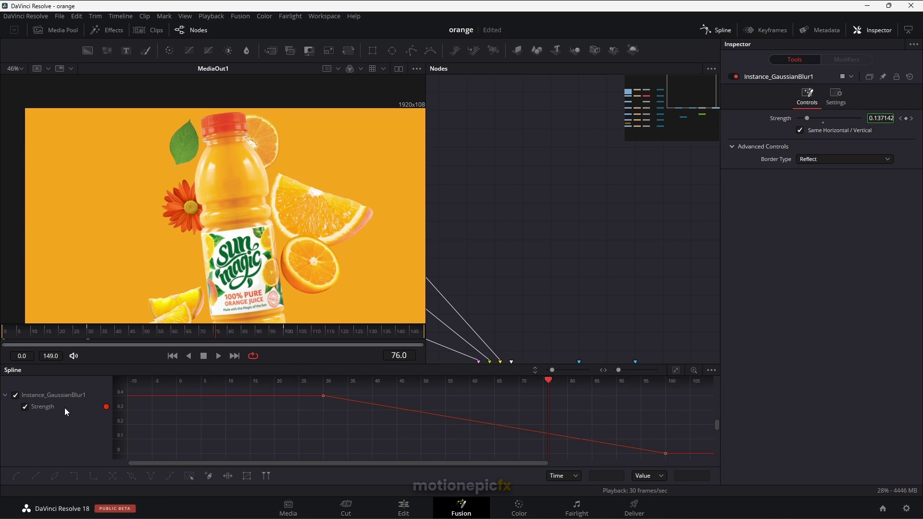
{"action": "left_click", "coordinate": [675, 371]}
{"action": "left_click", "coordinate": [188, 476]}
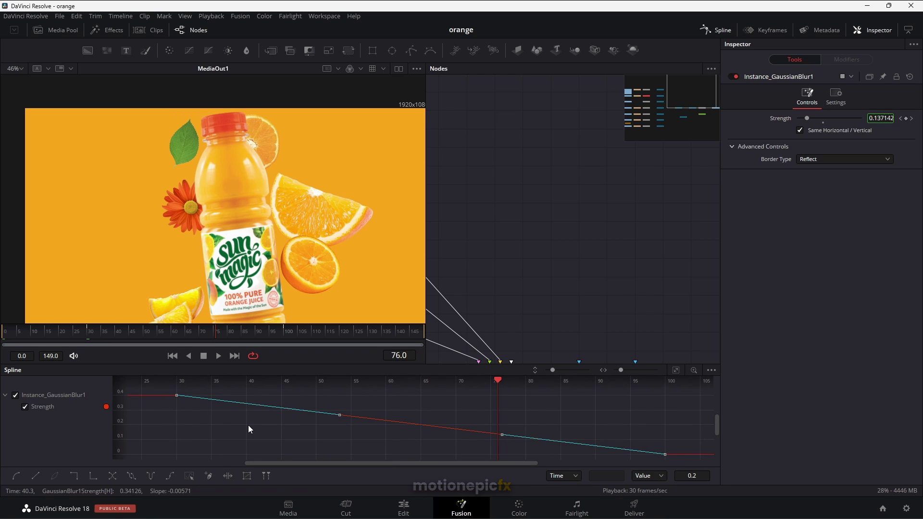
{"action": "key", "text": "shift+s"}
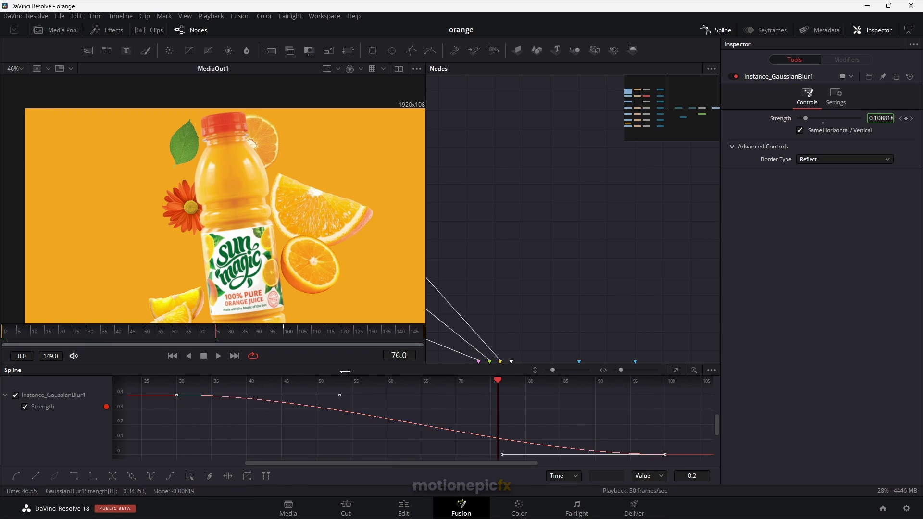
{"action": "left_click", "coordinate": [711, 37]}
{"action": "left_click", "coordinate": [123, 453]}
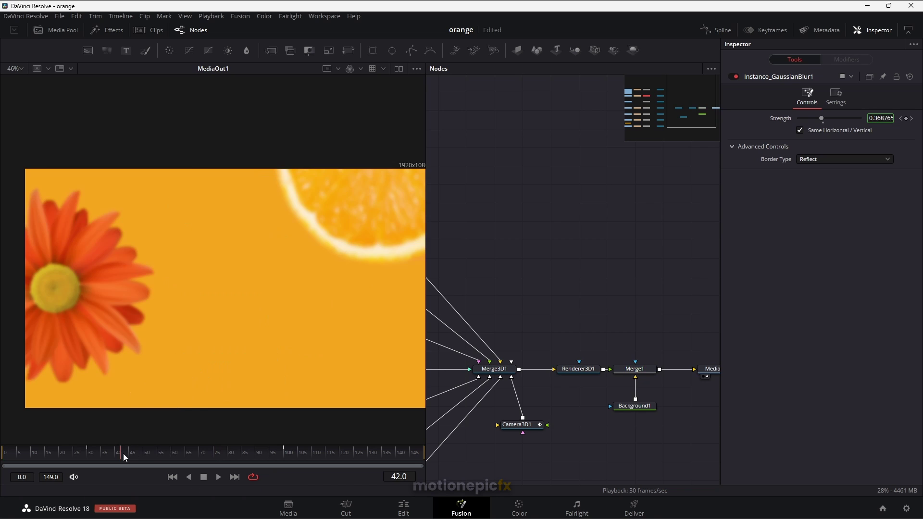
- Play the animation from frame 42 in the viewer to review the eased blur, and stop past frame 100
{"action": "key", "text": "space"}
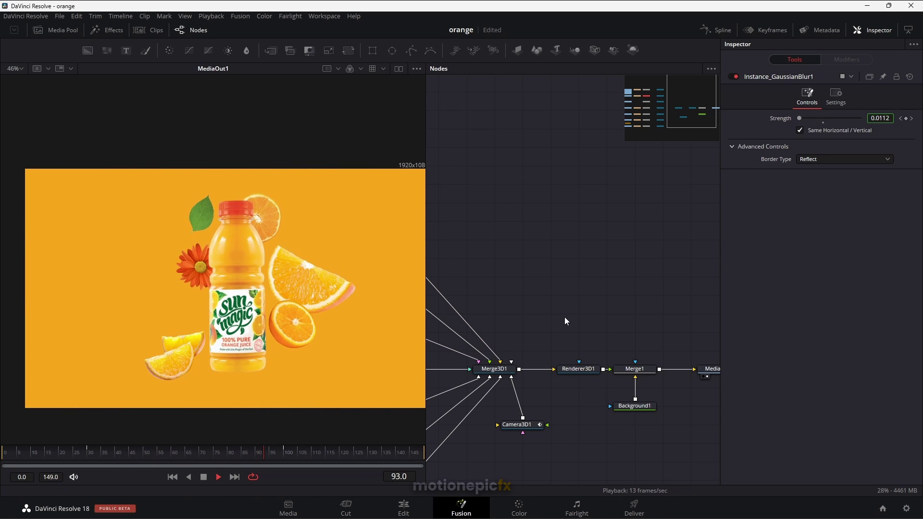
{"action": "key", "text": "space"}
- Move Merge3D1, Camera3D1, Renderer3D1, Merge1, Background1 and MediaOut1 together farther away from the image plane nodes to free space between them
{"action": "left_click_drag", "start_coordinate": [535, 336], "coordinate": [597, 318]}
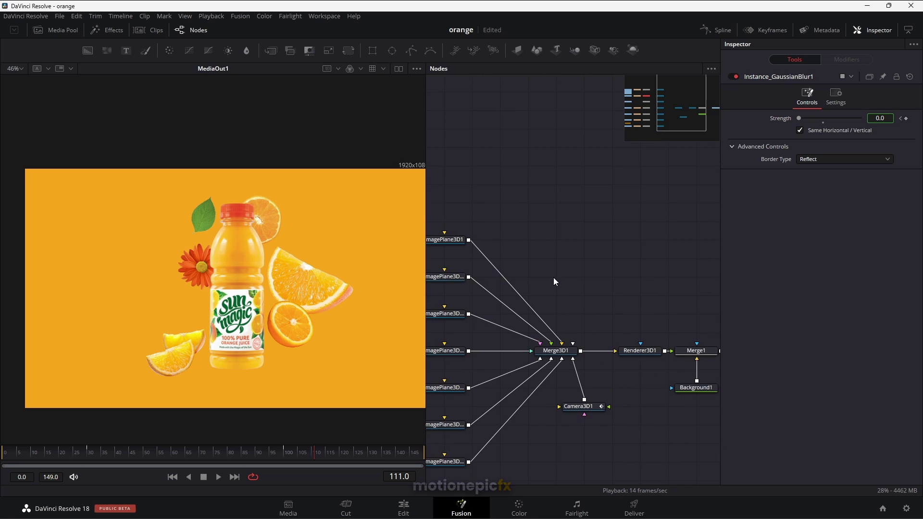
{"action": "left_click_drag", "start_coordinate": [558, 278], "coordinate": [426, 281]}
{"action": "left_click_drag", "start_coordinate": [700, 296], "coordinate": [432, 421]}
{"action": "mouse_move", "coordinate": [433, 353]}
{"action": "left_mouse_down"}
{"action": "mouse_move", "coordinate": [510, 350]}
{"action": "mouse_move", "coordinate": [432, 349]}
{"action": "mouse_move", "coordinate": [448, 349]}
{"action": "left_mouse_up"}
{"action": "left_click_drag", "start_coordinate": [479, 377], "coordinate": [535, 391]}
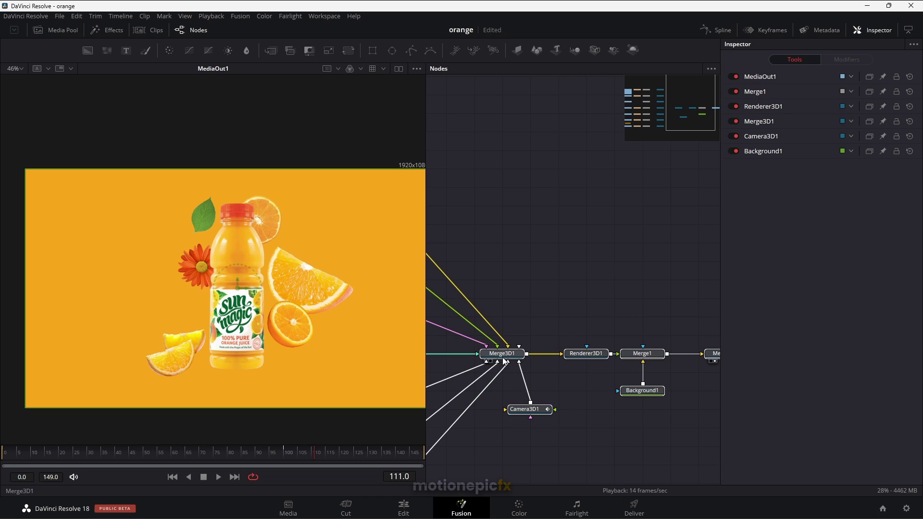
{"action": "left_click_drag", "start_coordinate": [503, 357], "coordinate": [685, 402]}
- Check the ImagePlane3D1 and ImagePlane3D1_1_1 nodes against the viewer to identify which one holds the flower
{"action": "scroll", "coordinate": [541, 298], "scroll_direction": "up", "scroll_amount": 5}
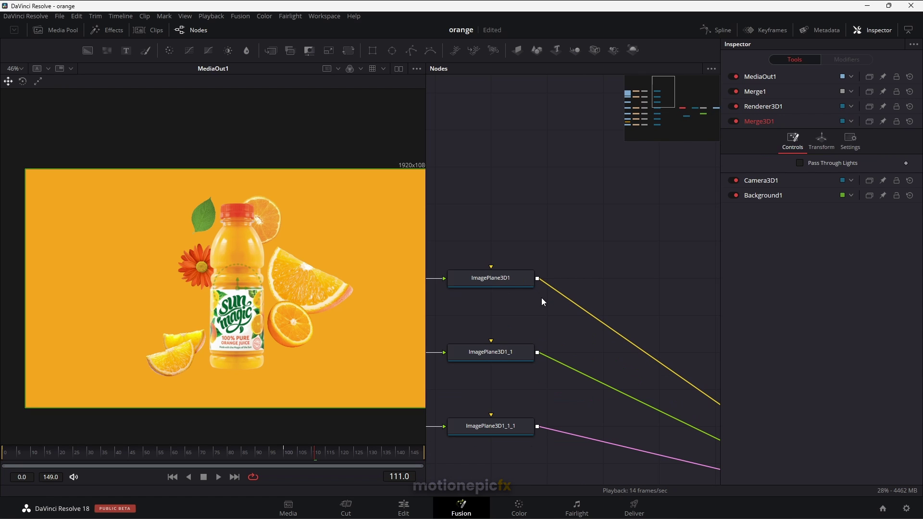
{"action": "left_click", "coordinate": [516, 281]}
{"action": "left_click_drag", "start_coordinate": [495, 336], "coordinate": [596, 331]}
{"action": "scroll", "coordinate": [597, 331], "scroll_direction": "down", "scroll_amount": 4}
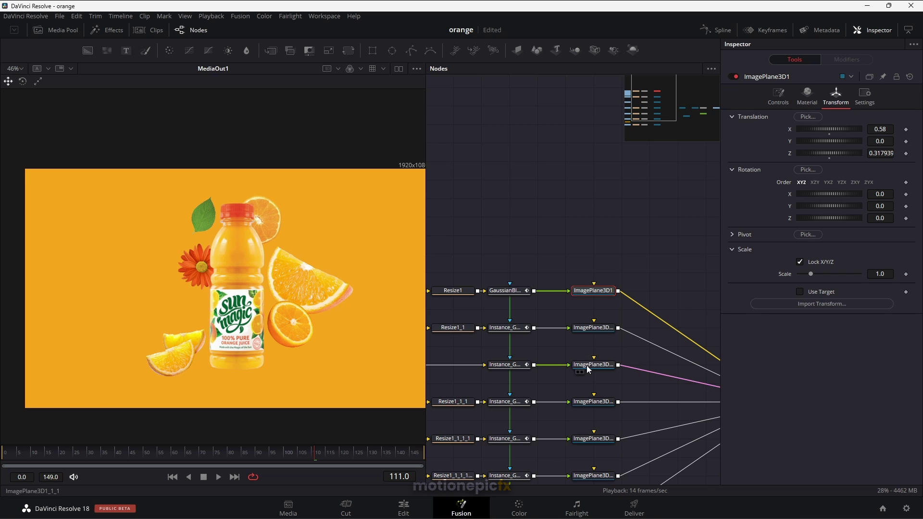
{"action": "left_click", "coordinate": [592, 364]}
{"action": "left_click", "coordinate": [733, 77]}
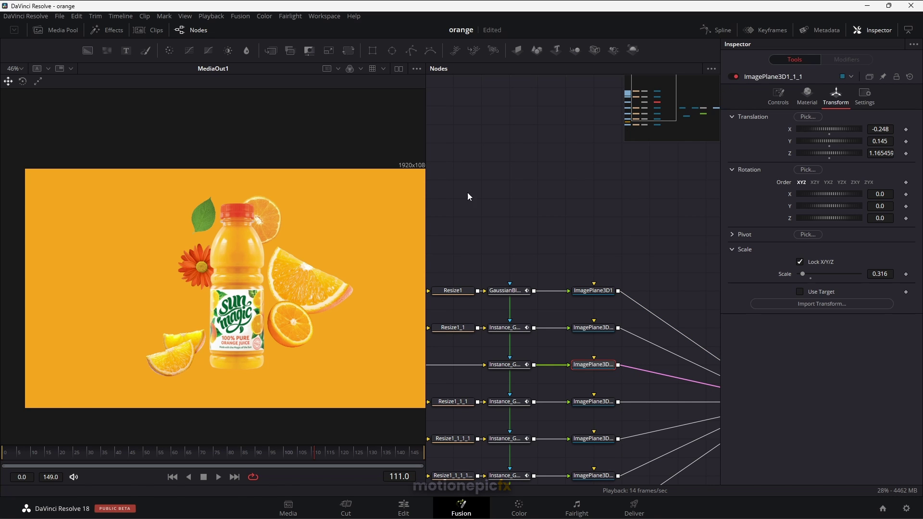
{"action": "scroll", "coordinate": [192, 273], "scroll_direction": "up", "scroll_amount": 5}
{"action": "scroll", "coordinate": [194, 272], "scroll_direction": "down", "scroll_amount": 3}
{"action": "scroll", "coordinate": [222, 254], "scroll_direction": "up", "scroll_amount": 2}
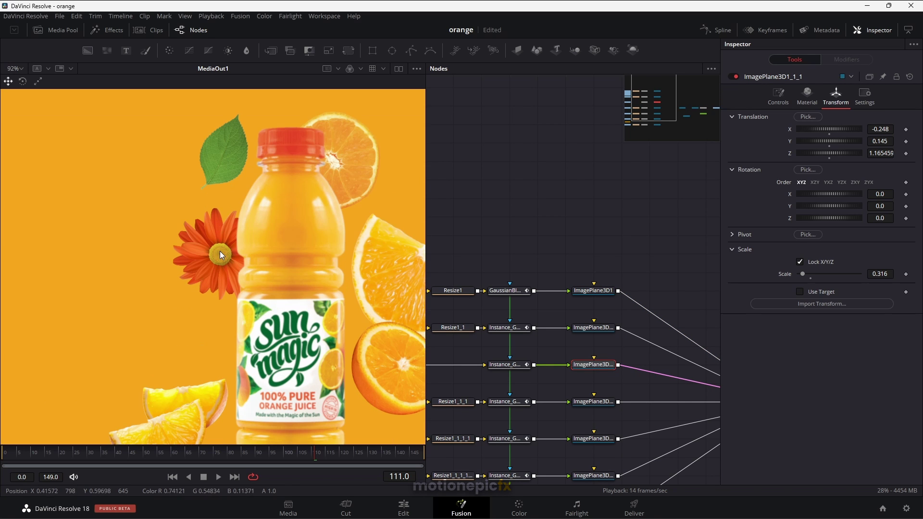
{"action": "scroll", "coordinate": [615, 373], "scroll_direction": "up", "scroll_amount": 3}
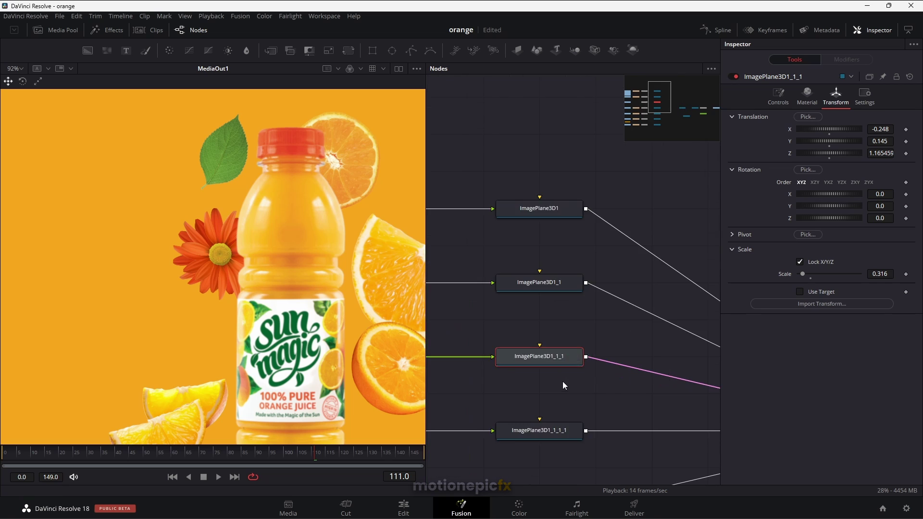
- Add a Transform 3D node between ImagePlane3D1_1_1 and Merge3D1
{"action": "key", "text": "shift+space"}
{"action": "type", "text": "gaus"}
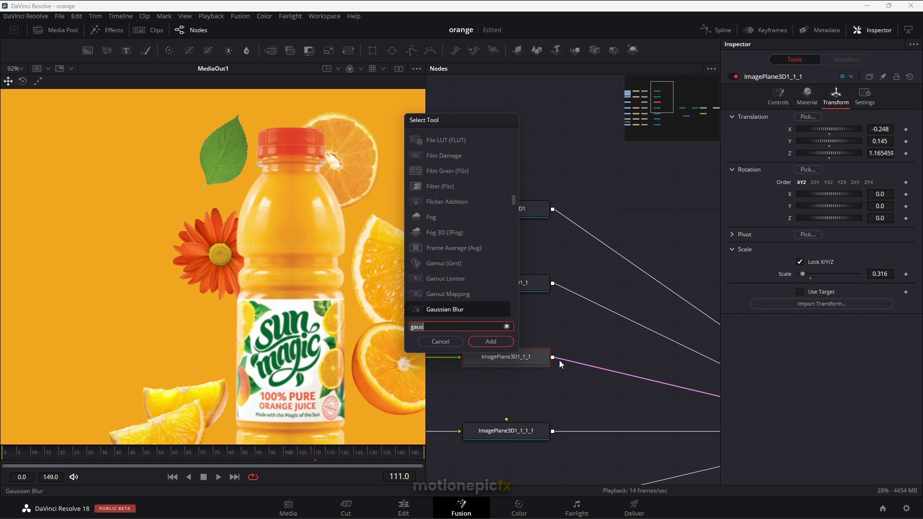
{"action": "key", "text": "BackSpace"}
{"action": "key", "text": "BackSpace"}
{"action": "key", "text": "BackSpace"}
{"action": "key", "text": "BackSpace"}
{"action": "type", "text": "xf"}
{"action": "left_click", "coordinate": [459, 171]}
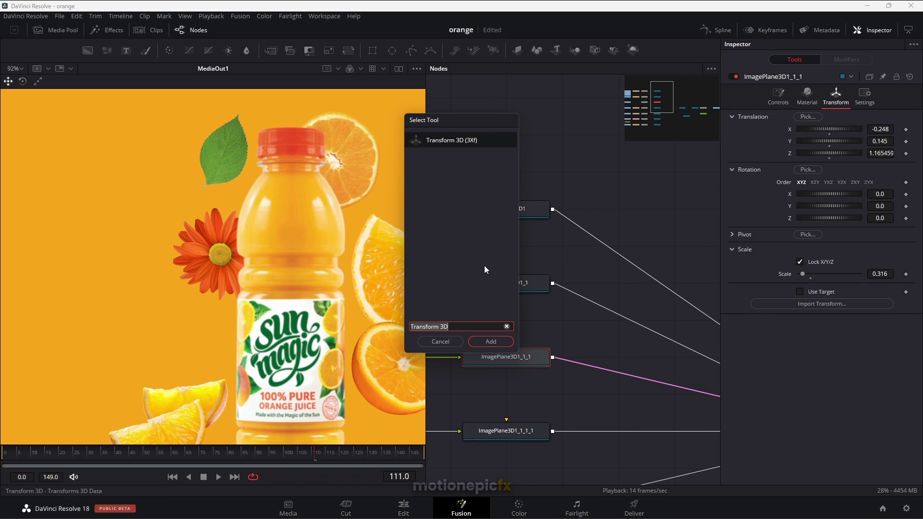
{"action": "left_click", "coordinate": [501, 346]}
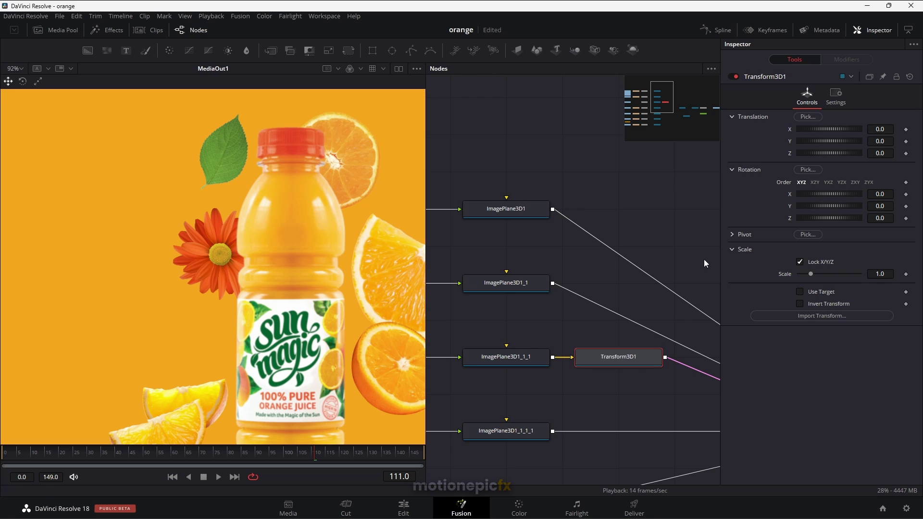
- Link Transform3D1's X translation to its Y translation and its Y translation to its Z translation with expressions
{"action": "right_click", "coordinate": [789, 128]}
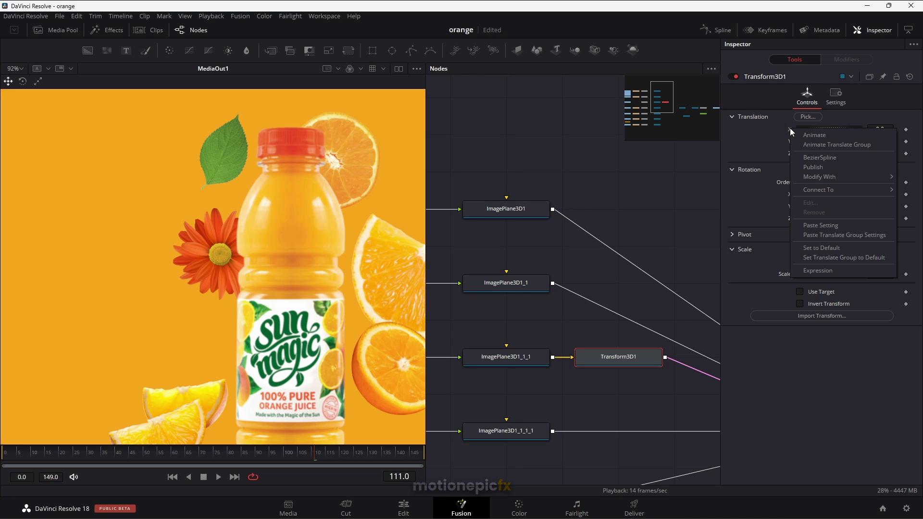
{"action": "left_click", "coordinate": [828, 271]}
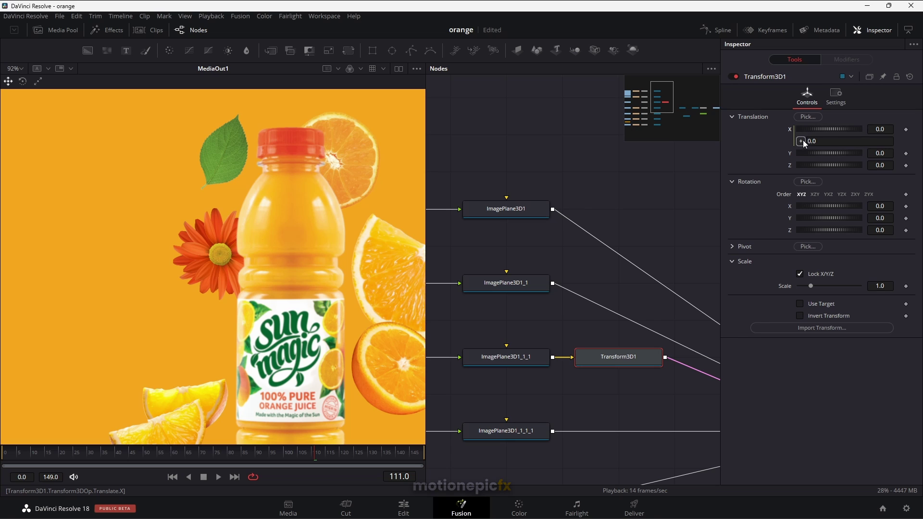
{"action": "left_click_drag", "start_coordinate": [791, 155], "coordinate": [789, 153]}
{"action": "right_click", "coordinate": [789, 148]}
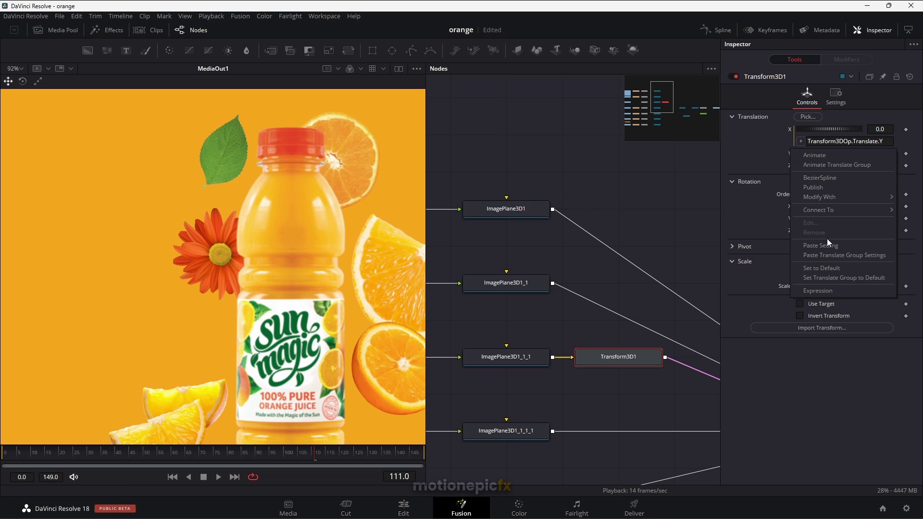
{"action": "left_click", "coordinate": [817, 289]}
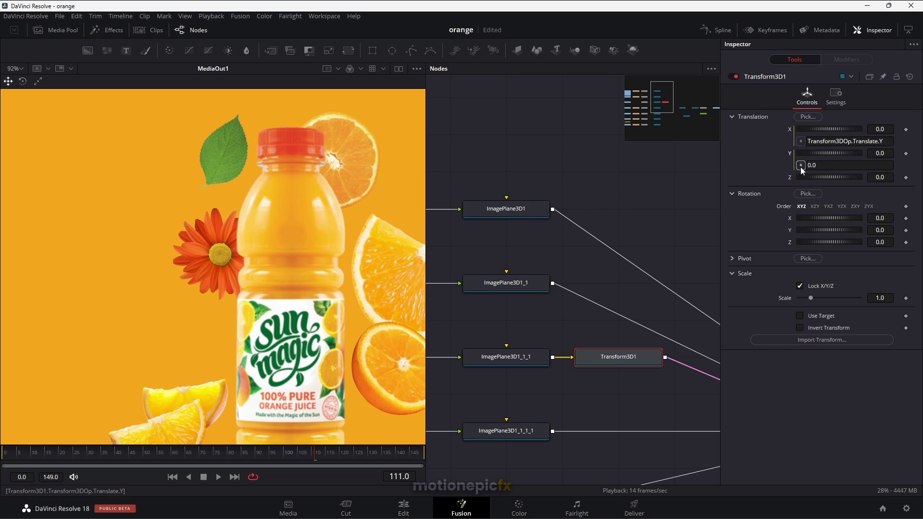
{"action": "left_click_drag", "start_coordinate": [790, 179], "coordinate": [788, 178]}
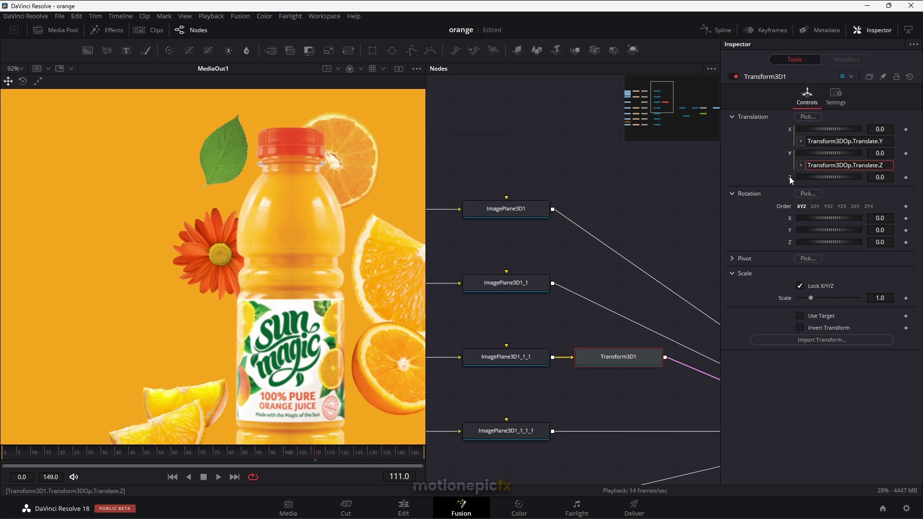
- Modify Transform3D1's Z translation with Shake and show the modifier's settings
{"action": "right_click", "coordinate": [789, 177]}
{"action": "key", "text": "Escape"}
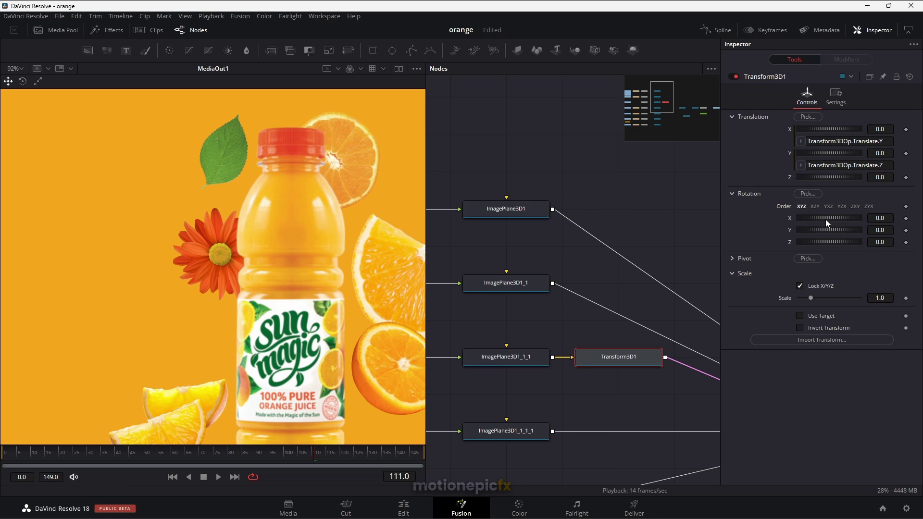
{"action": "right_click", "coordinate": [791, 177]}
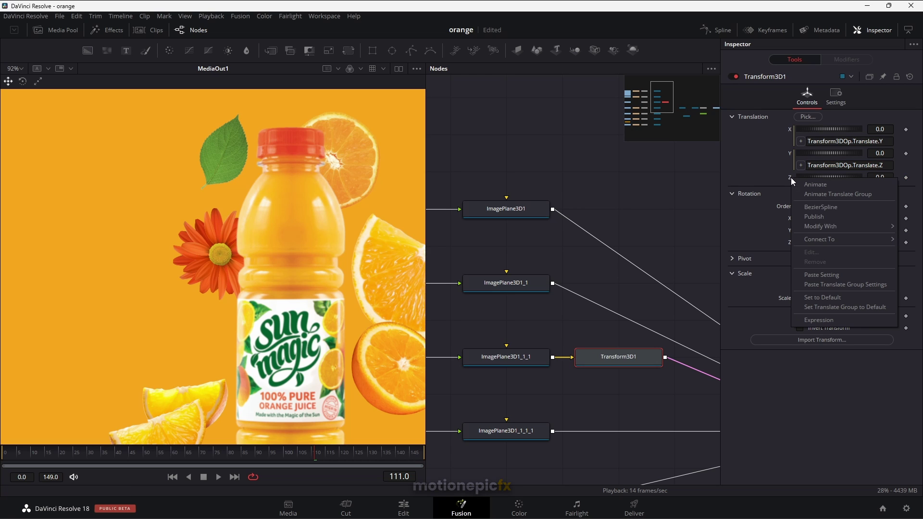
{"action": "mouse_move", "coordinate": [823, 225]}
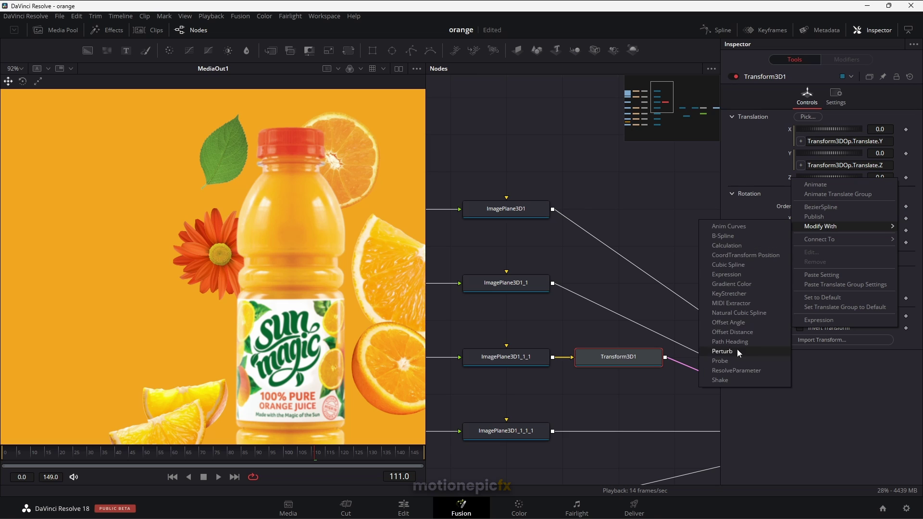
{"action": "left_click", "coordinate": [722, 380]}
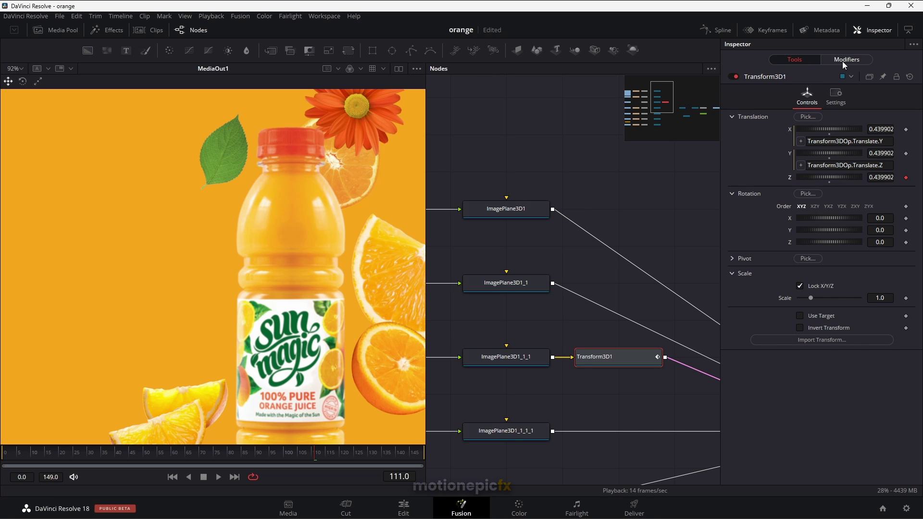
{"action": "left_click", "coordinate": [842, 62]}
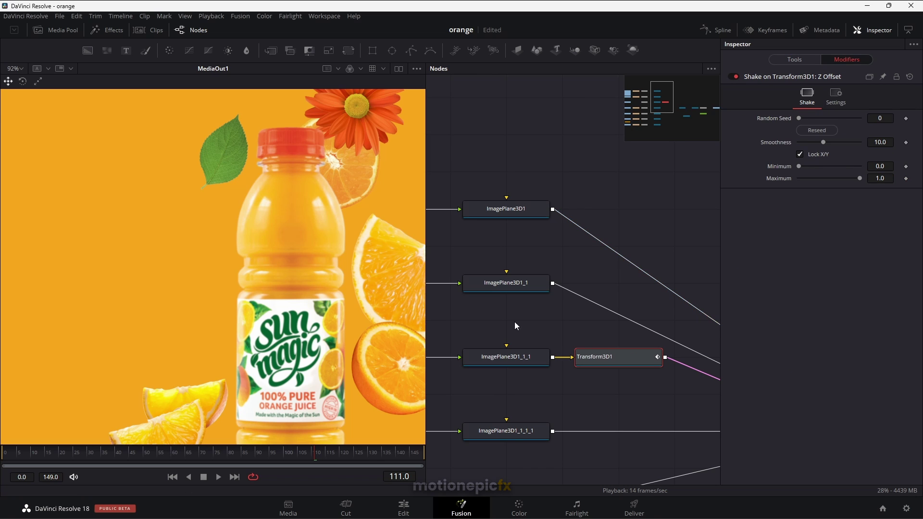
- Play the animation with the range limited to frames 100 to 149 to review the flower's shake
{"action": "left_click_drag", "start_coordinate": [163, 453], "coordinate": [252, 455]}
{"action": "key", "text": "space"}
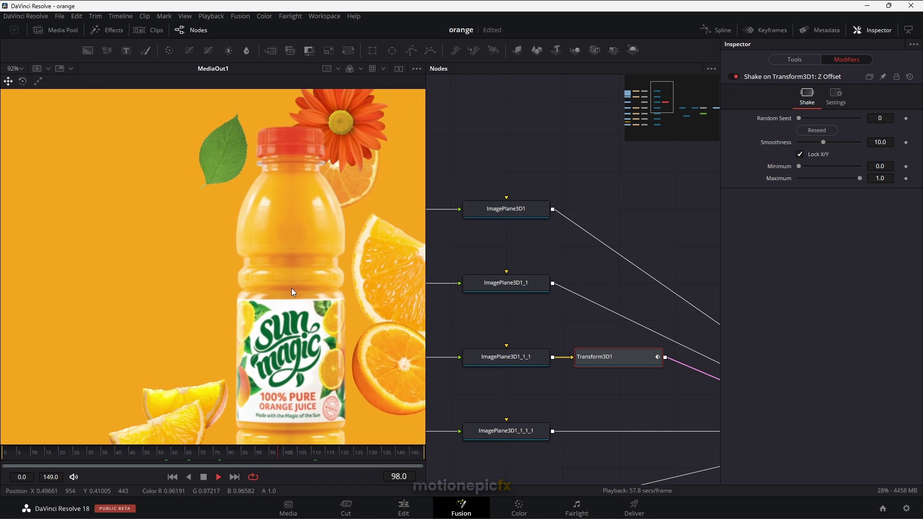
{"action": "scroll", "coordinate": [300, 250], "scroll_direction": "down", "scroll_amount": 2}
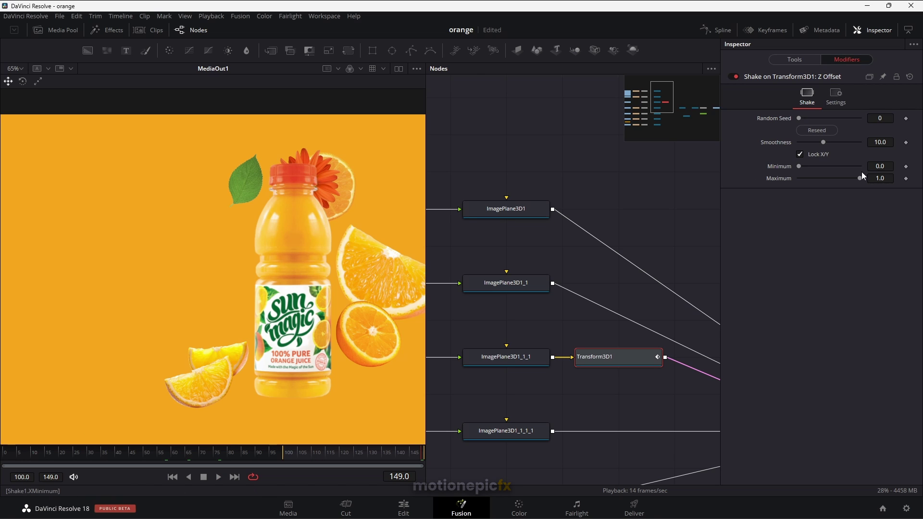
- Tune the flower's Shake modifier during playback to a Smoothness of 7.48 and a Maximum of 0.018
{"action": "left_click_drag", "start_coordinate": [858, 177], "coordinate": [801, 171]}
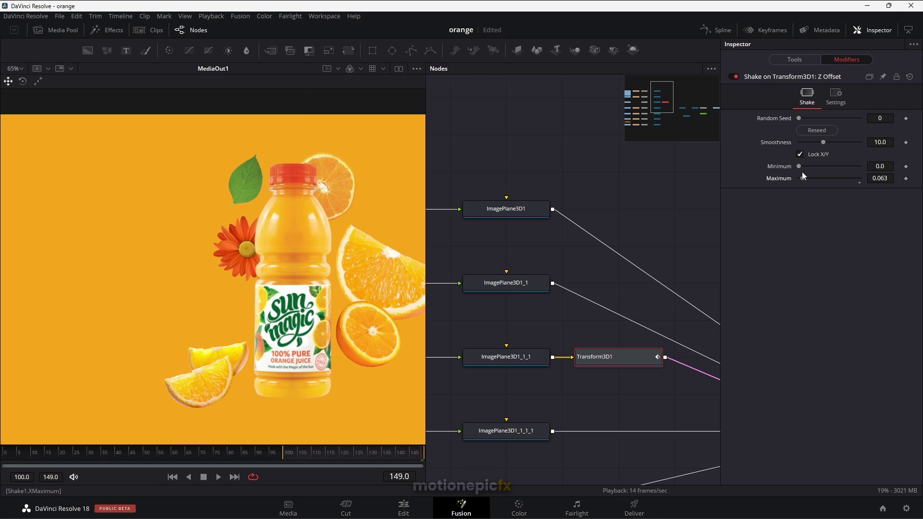
{"action": "key", "text": "space"}
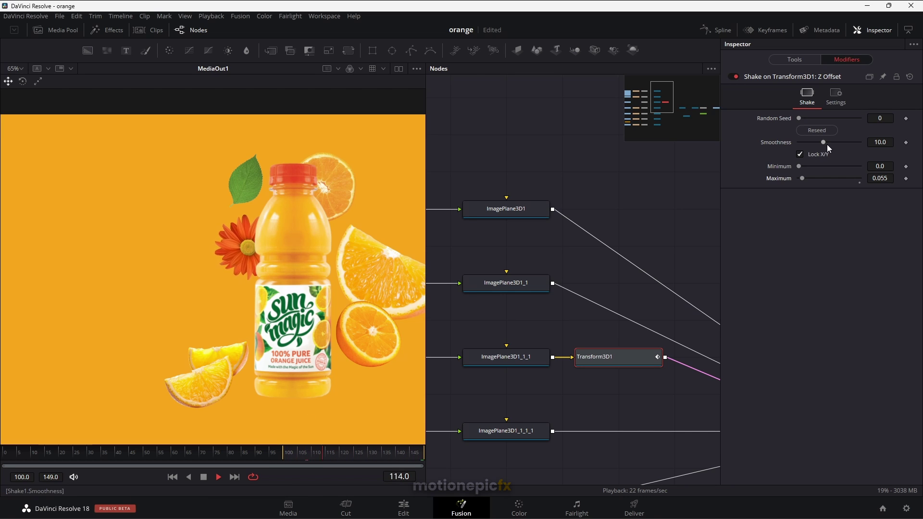
{"action": "left_click_drag", "start_coordinate": [823, 143], "coordinate": [836, 149]}
{"action": "left_click_drag", "start_coordinate": [859, 142], "coordinate": [806, 142]}
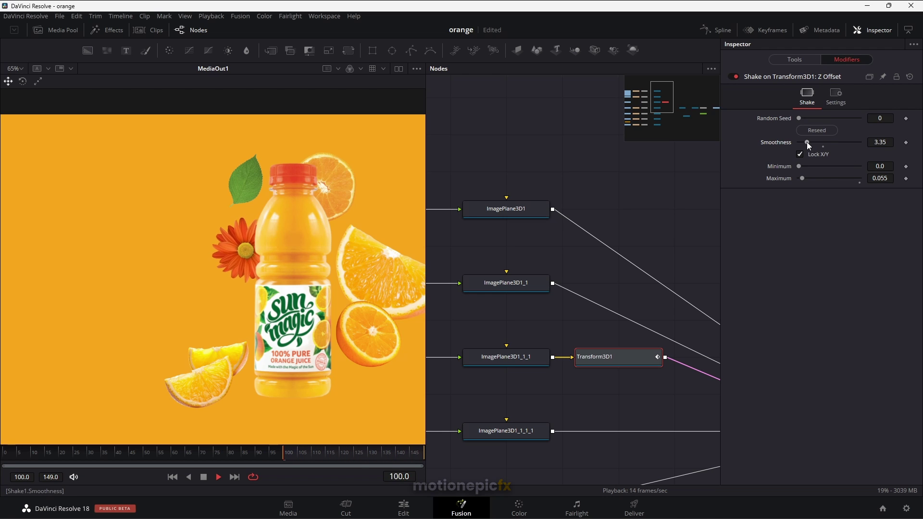
{"action": "left_click_drag", "start_coordinate": [879, 178], "coordinate": [865, 178]}
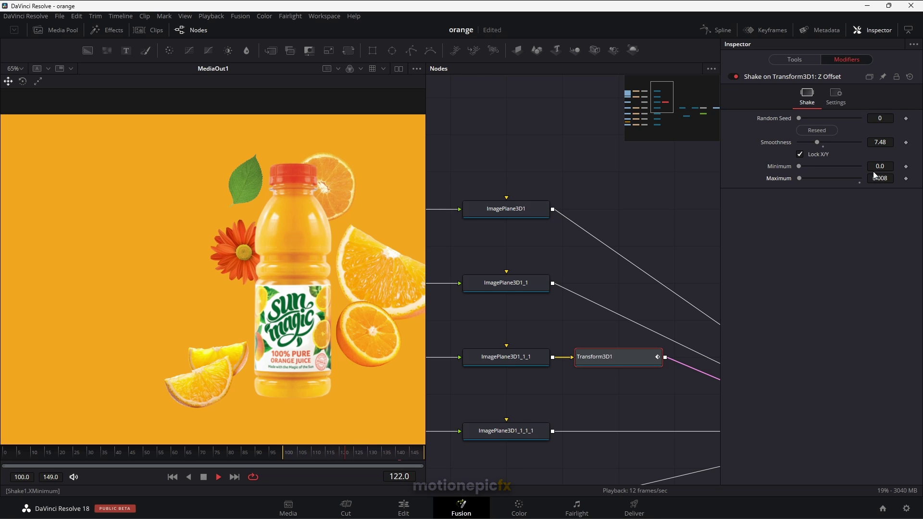
{"action": "left_click_drag", "start_coordinate": [875, 177], "coordinate": [889, 177]}
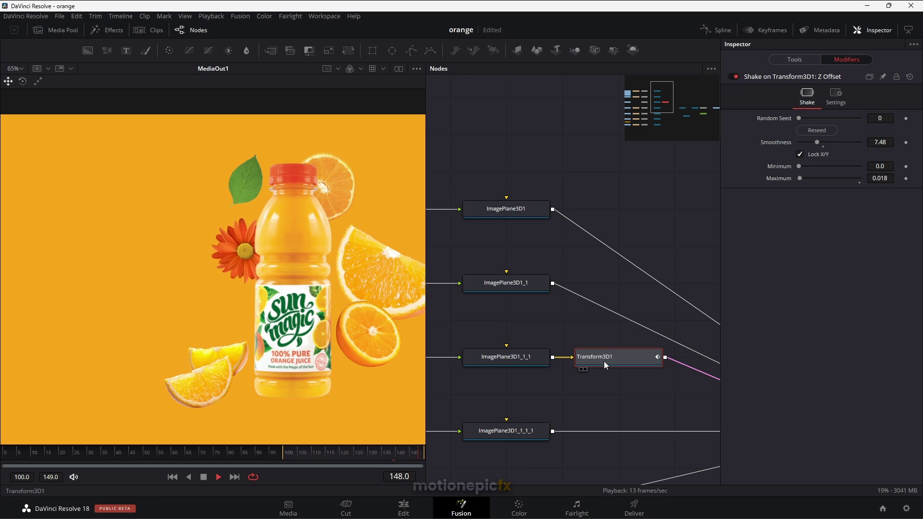
- Paste a copy of Transform3D1 after ImagePlane3D1_1 and reseed its Shake modifier to a Random Seed of 11748
{"action": "left_click", "coordinate": [537, 290]}
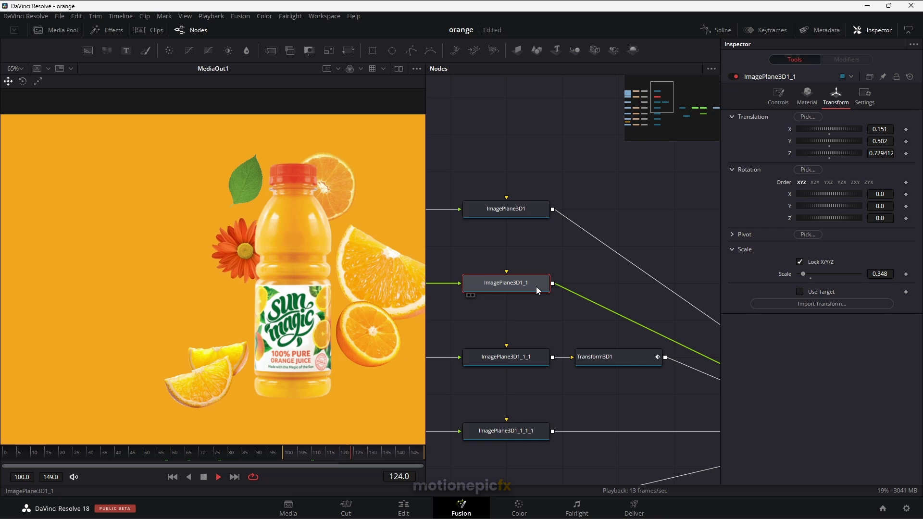
{"action": "key", "text": "ctrl+v"}
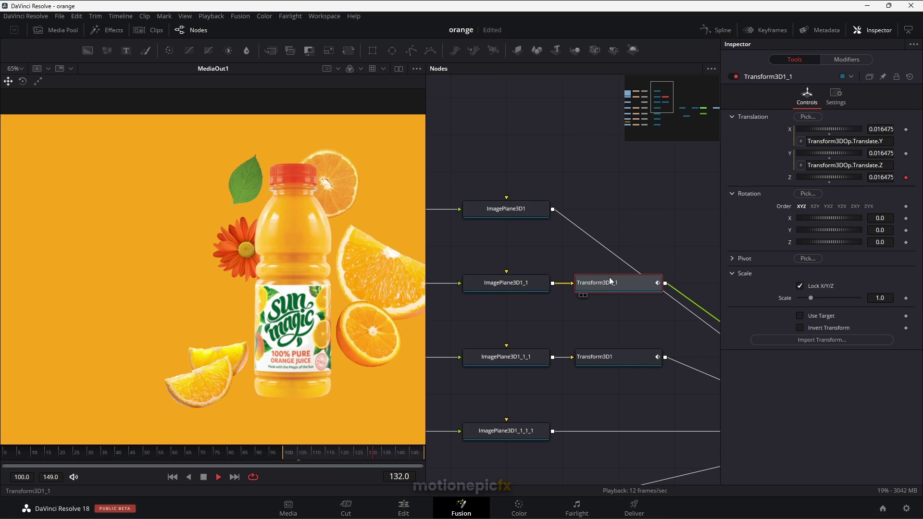
{"action": "left_click", "coordinate": [844, 60]}
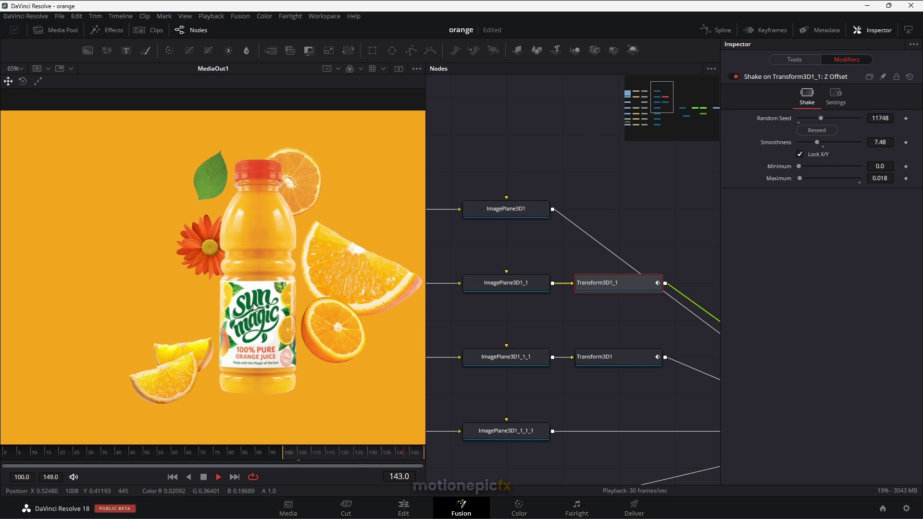
- Reset the render start to frame 0 and play the whole animation from the beginning
{"action": "scroll", "coordinate": [332, 326], "scroll_direction": "down", "scroll_amount": 2}
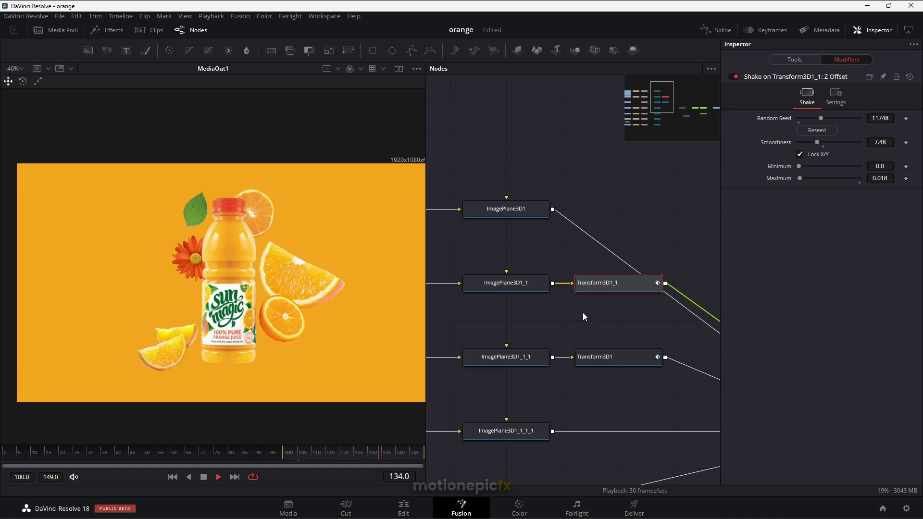
{"action": "key", "text": "space"}
{"action": "left_click_drag", "start_coordinate": [28, 477], "coordinate": [0, 478]}
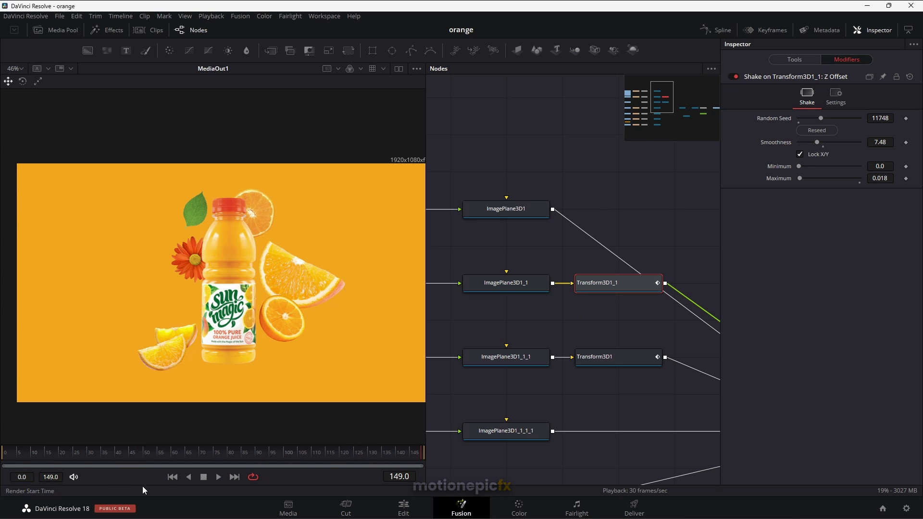
{"action": "left_click", "coordinate": [170, 477]}
{"action": "key", "text": "space"}
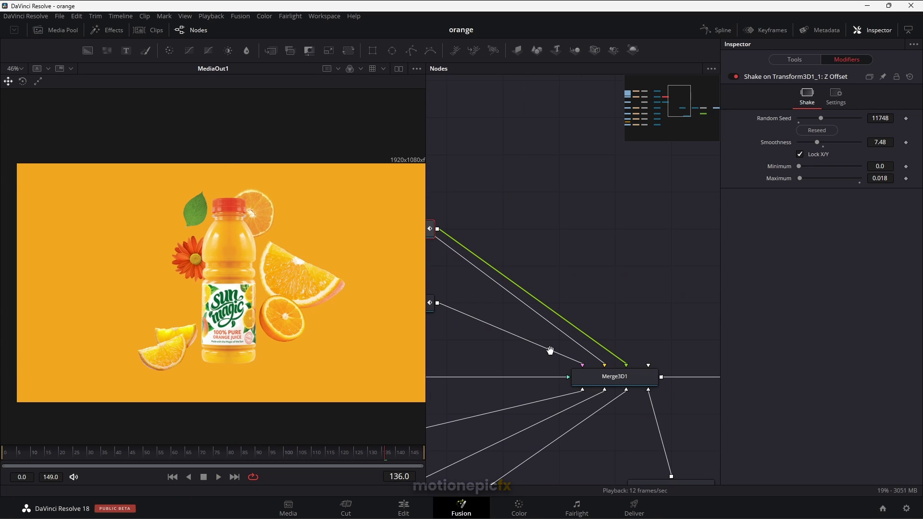
{"action": "scroll", "coordinate": [274, 336], "scroll_direction": "down", "scroll_amount": 3}
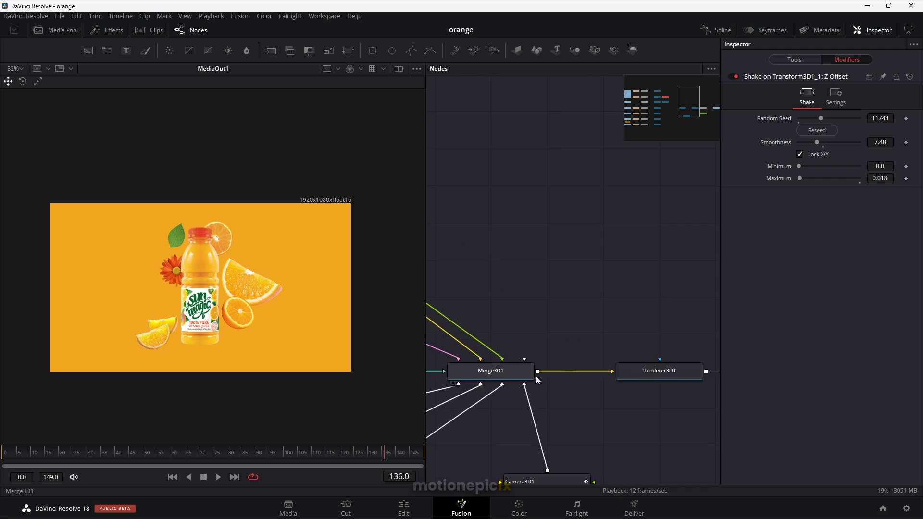